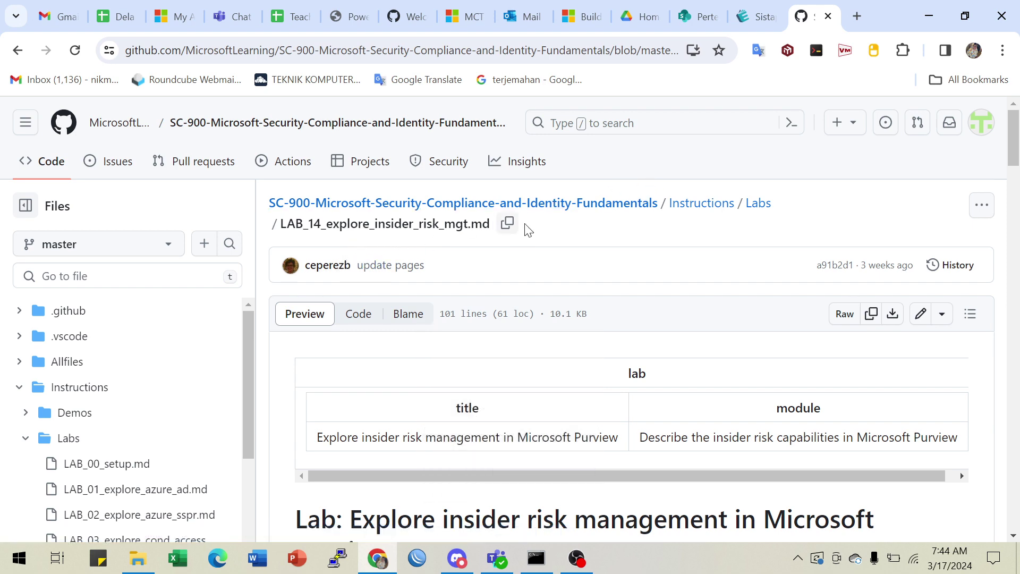
Read the lab scenario and estimated time in the LAB_14 insider risk management instructions
scroll(619, 270, "down", 6)
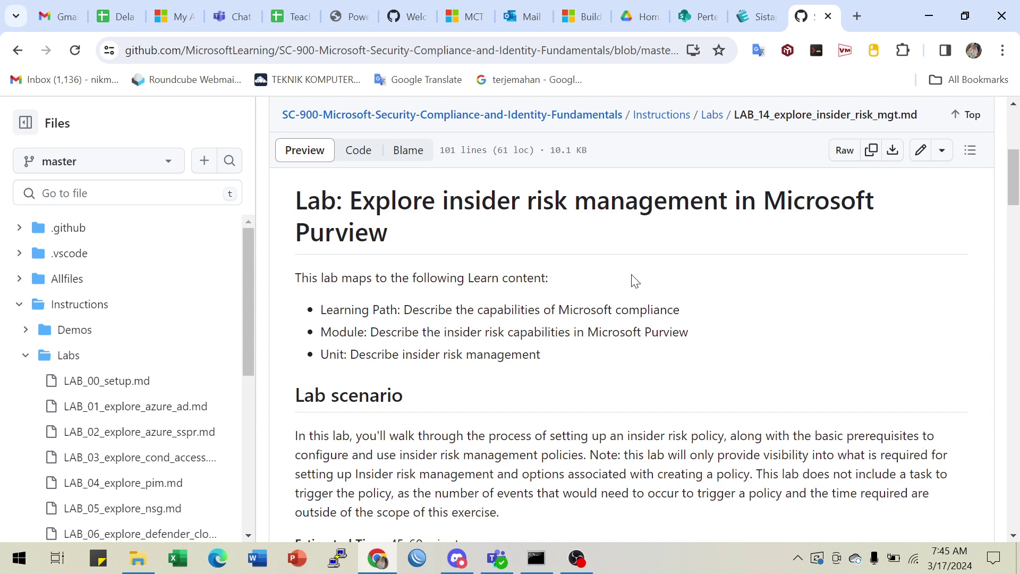
scroll(635, 282, "down", 3)
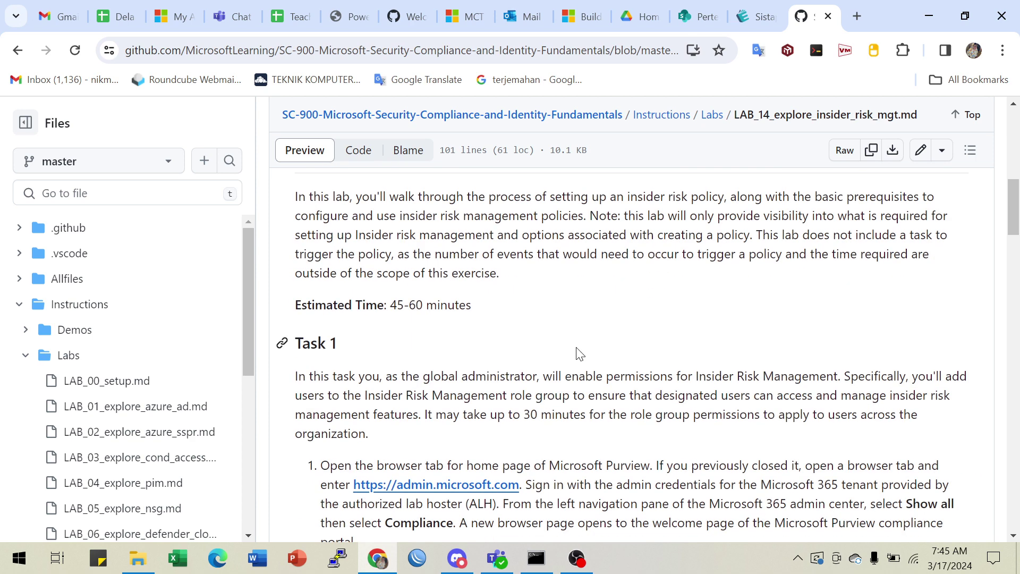
scroll(581, 351, "up", 1)
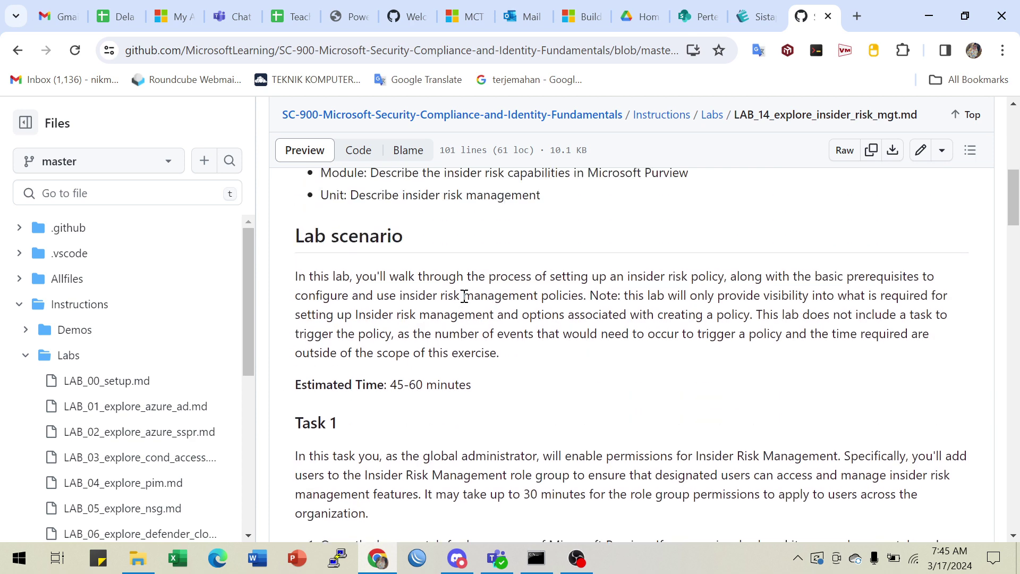
left_click_drag(504, 272, 654, 274)
left_click(692, 276)
left_click_drag(663, 317, 756, 318)
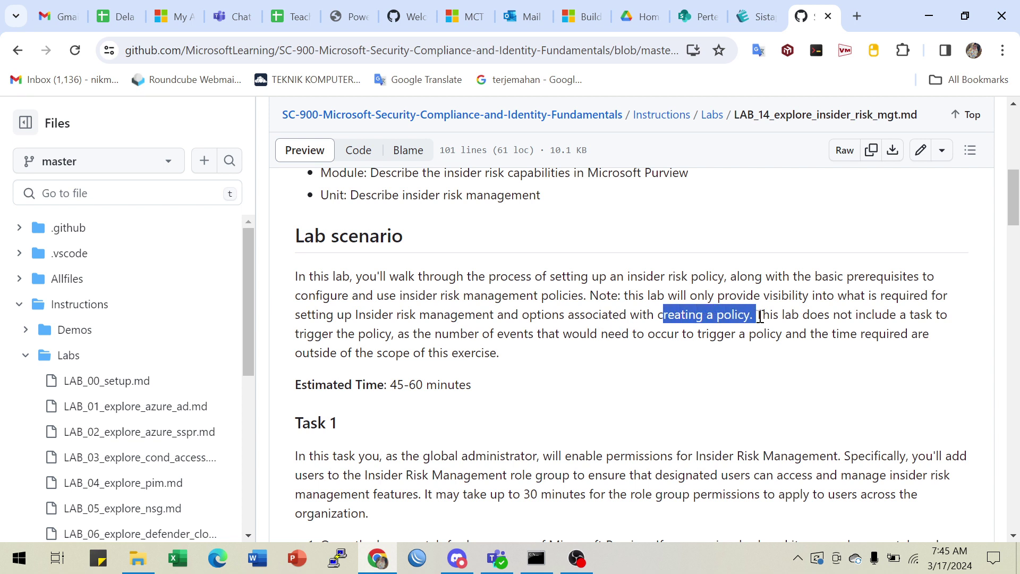
left_click(583, 320)
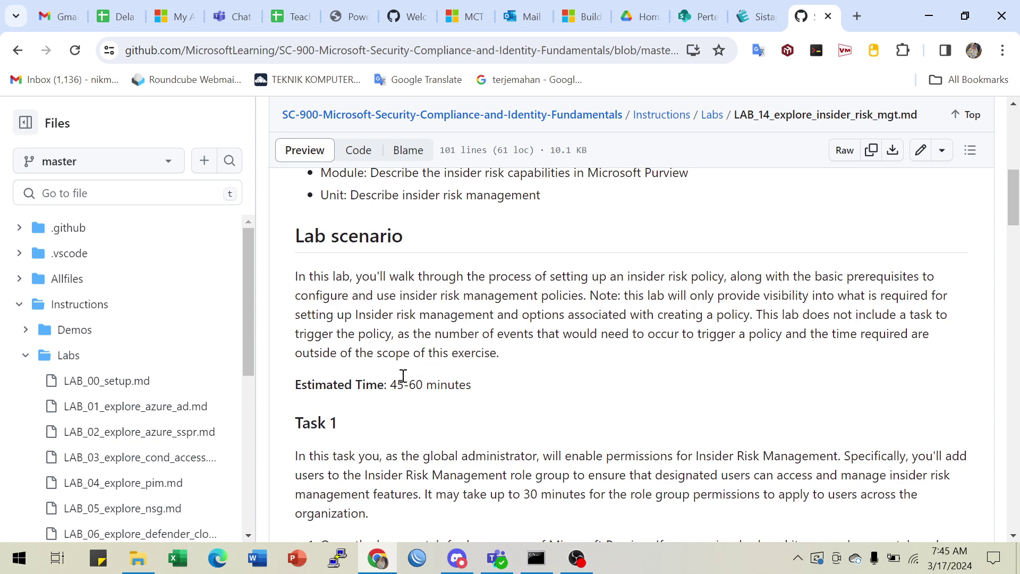
left_click_drag(398, 384, 451, 376)
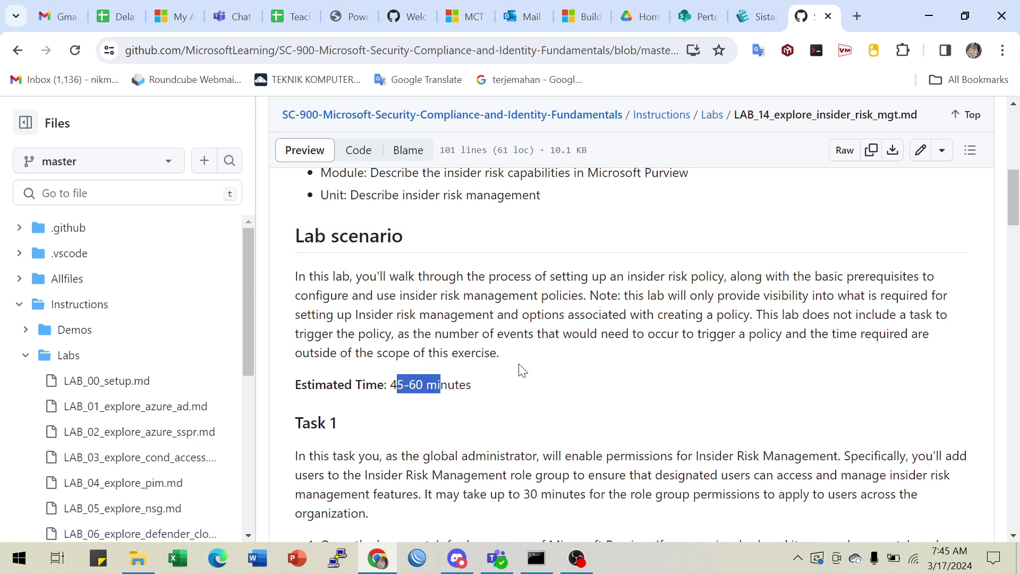
Read the Task 1 introduction on enabling permissions through the Insider Risk Management role group
scroll(522, 371, "down", 3)
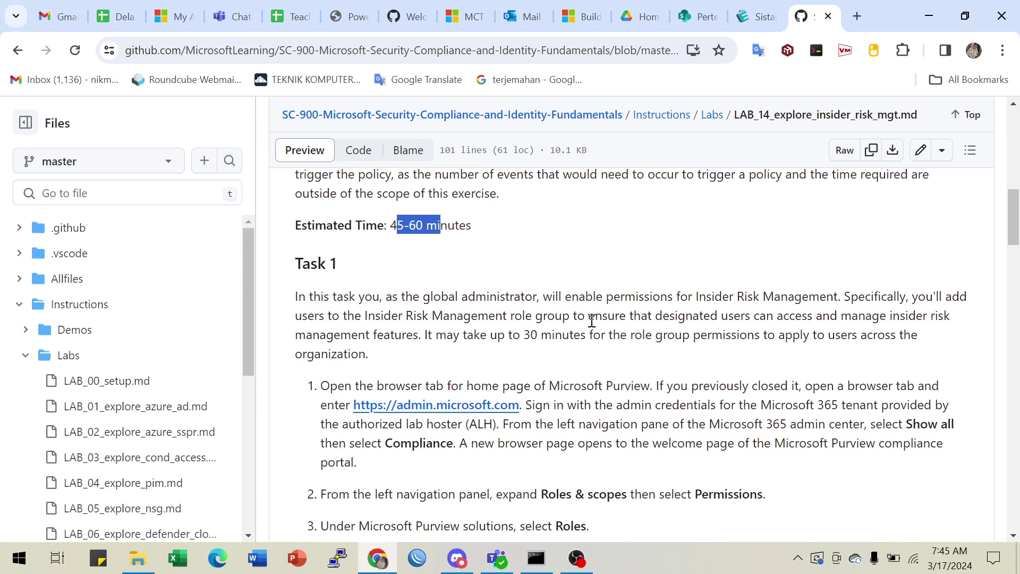
scroll(590, 319, "down", 2)
scroll(590, 319, "up", 2)
left_click(307, 312)
left_click_drag(392, 315, 513, 316)
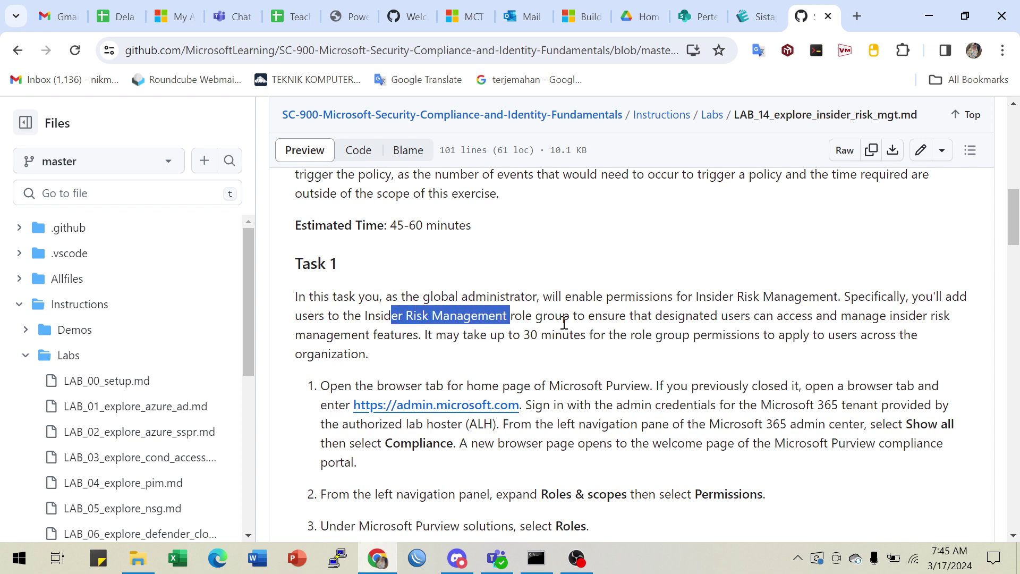
left_click_drag(565, 318, 768, 318)
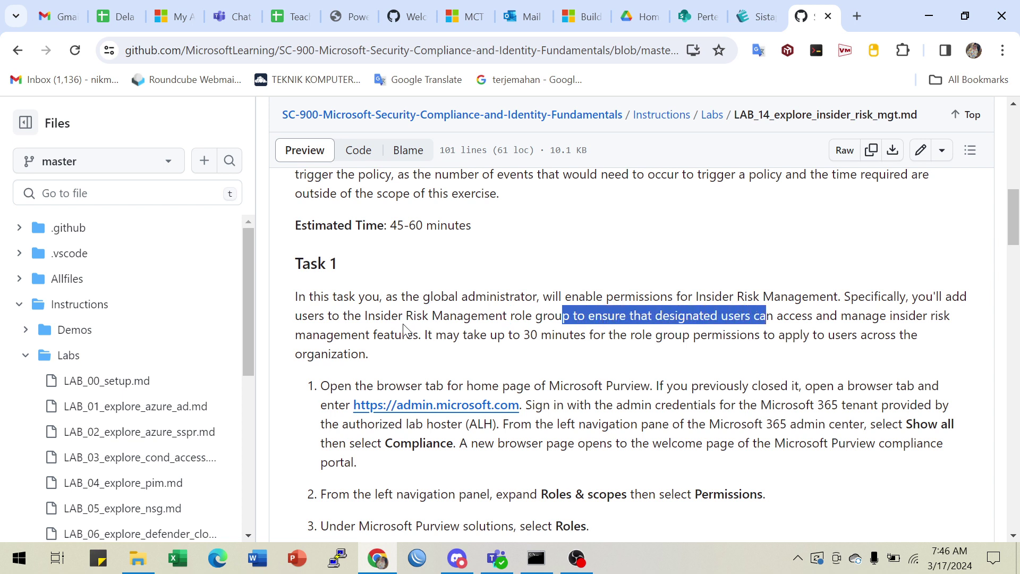
left_click(478, 336)
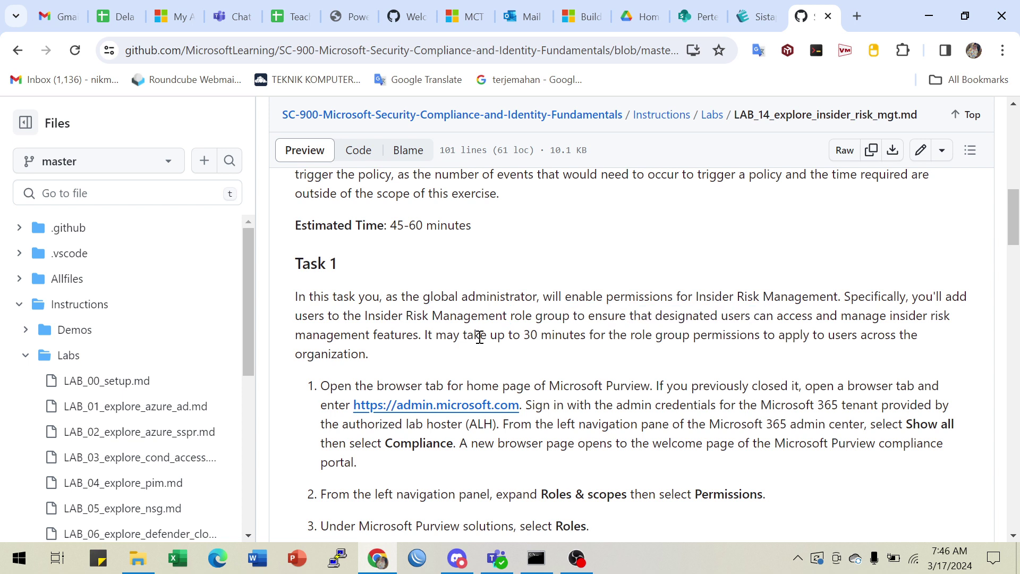
left_click_drag(466, 338, 811, 339)
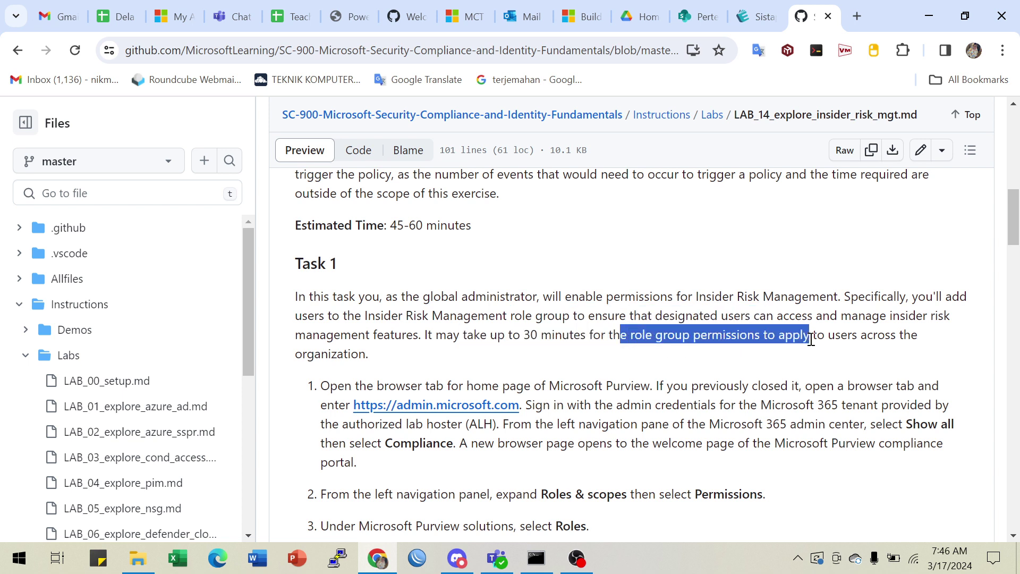
Open the admin.microsoft.com link from Task 1 in a new browser tab and switch to it after checking instruction 2
scroll(478, 319, "down", 3)
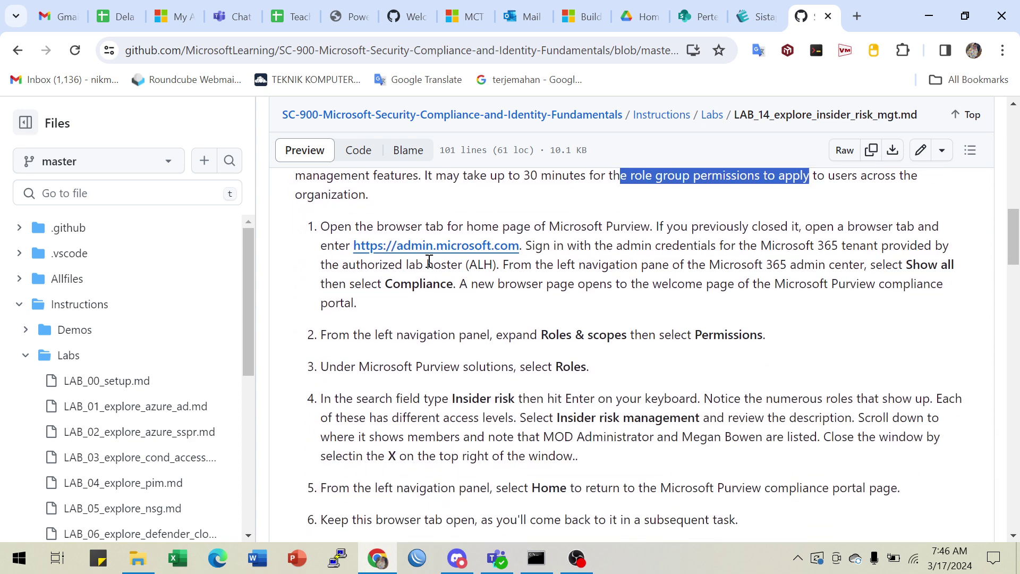
right_click(444, 245)
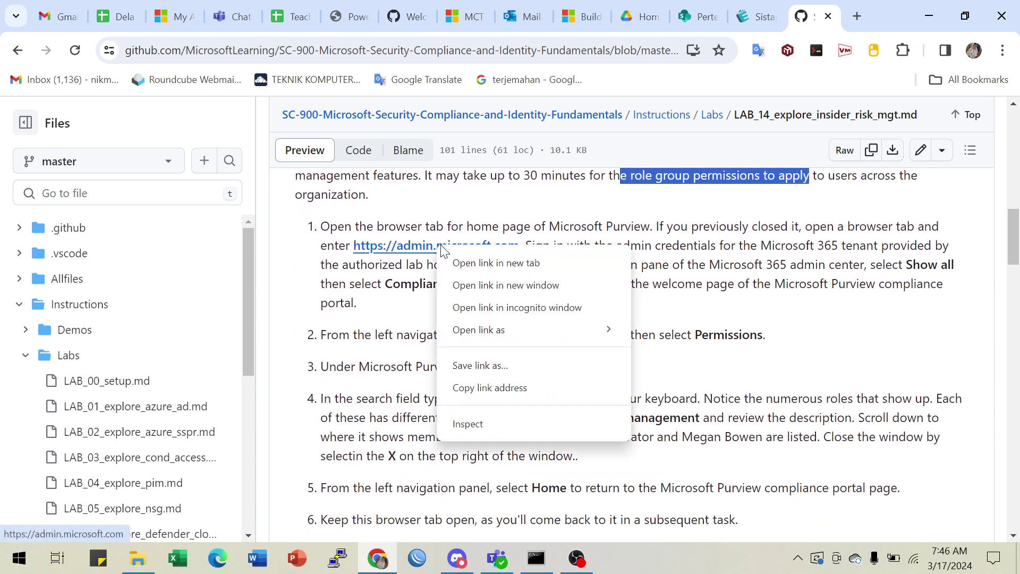
left_click(477, 263)
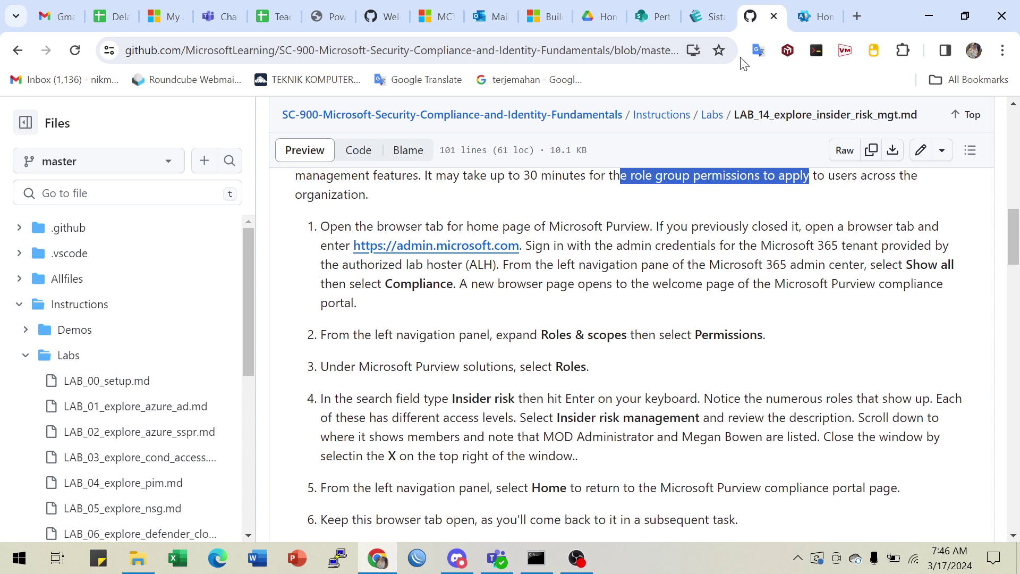
left_click_drag(549, 339, 774, 333)
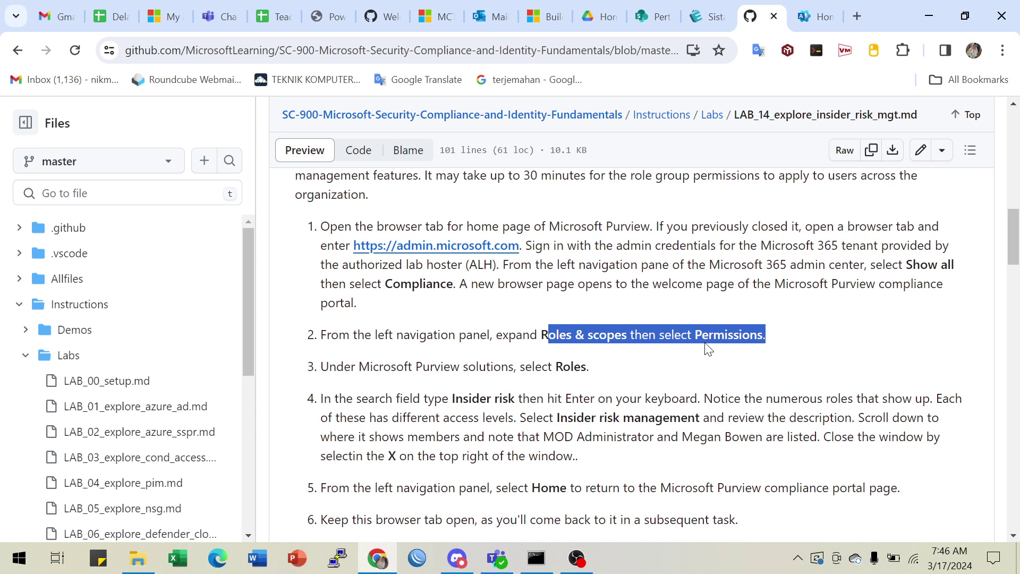
left_click(813, 17)
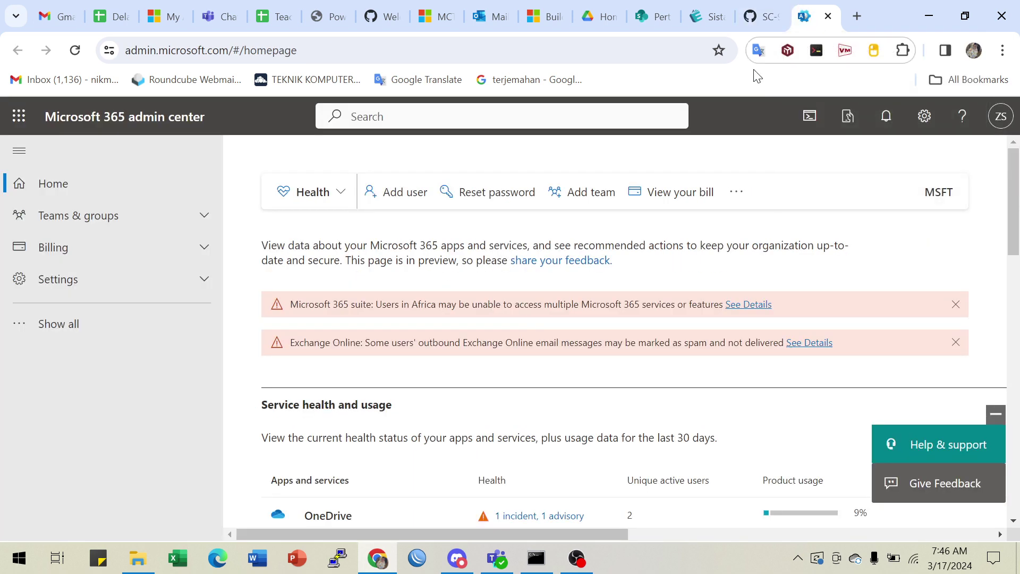
Show all admin centers, open Compliance, and place its browser tab directly after the lab instructions
left_click(46, 323)
scroll(80, 426, "down", 2)
scroll(82, 434, "down", 5)
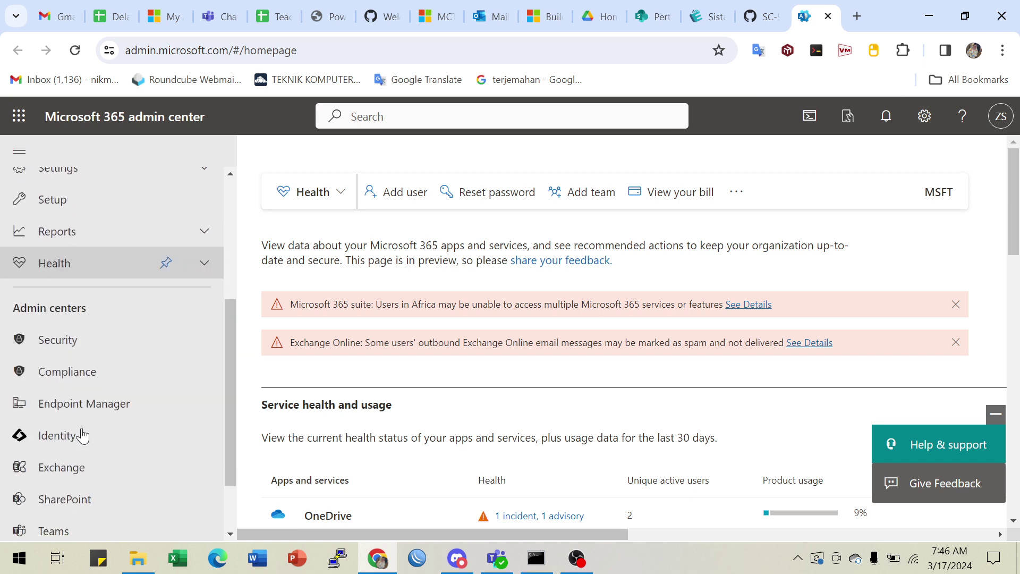
left_click(61, 299)
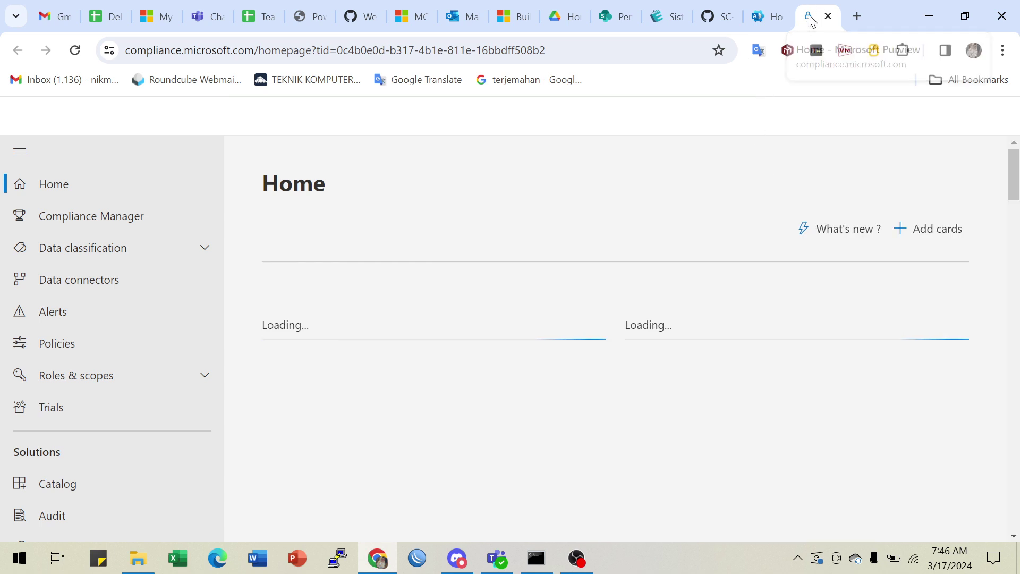
left_click_drag(812, 20, 765, 21)
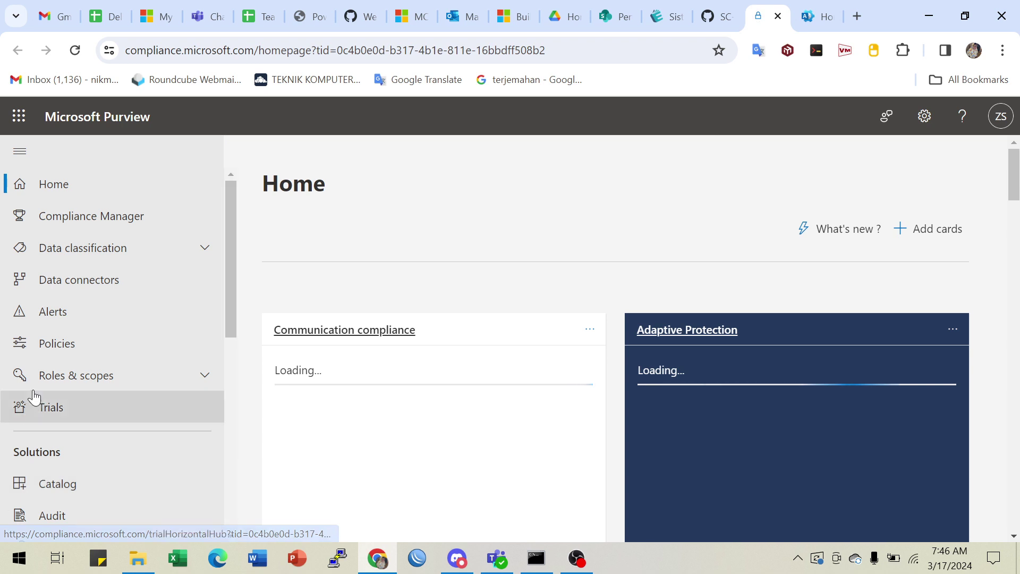
Open the Permissions page under Roles & scopes in Microsoft Purview, consulting the Task 1 instructions for the required role option
left_click(48, 374)
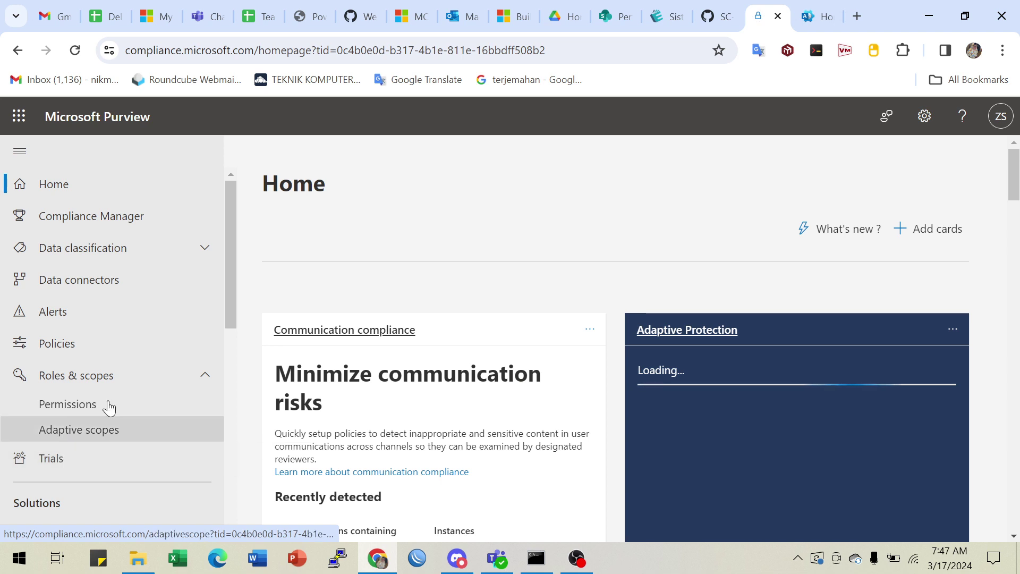
left_click(716, 15)
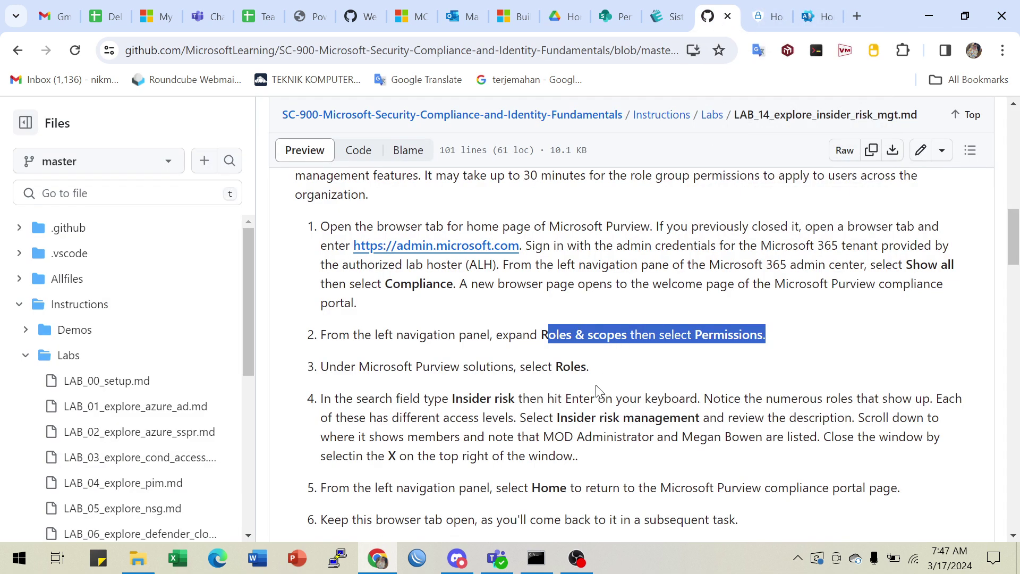
scroll(595, 388, "down", 1)
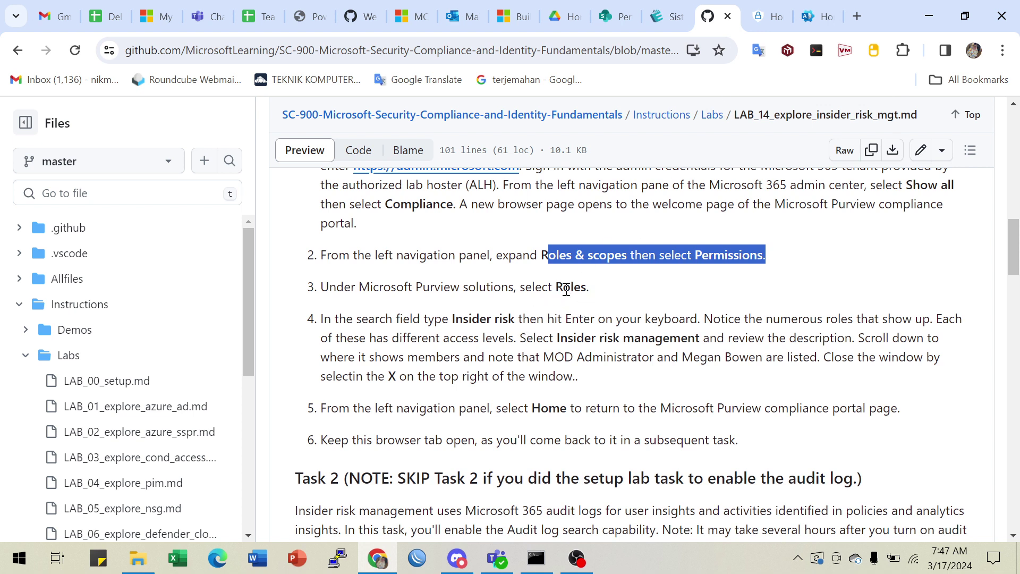
left_click(765, 16)
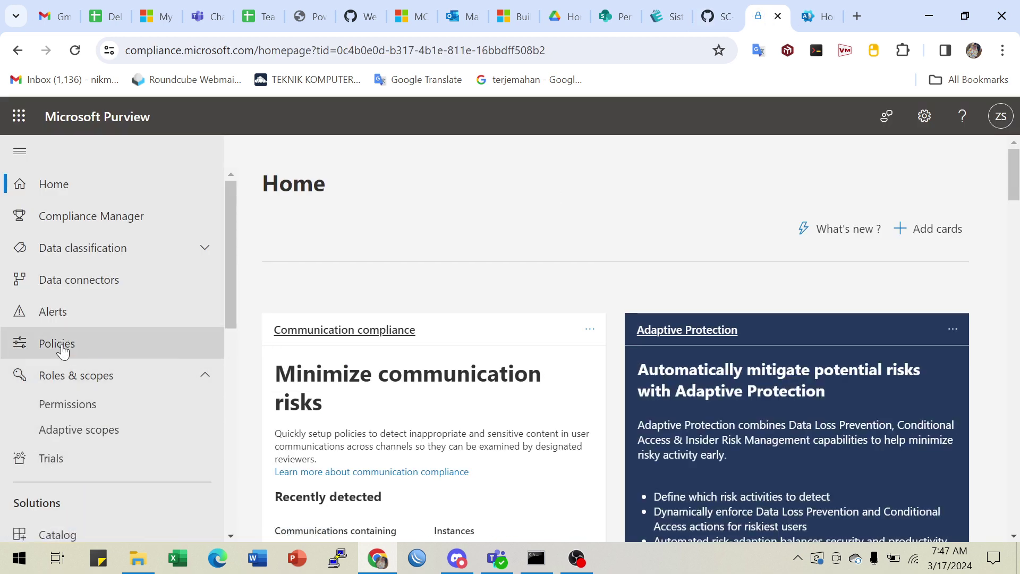
scroll(61, 329, "down", 1)
scroll(53, 335, "down", 3)
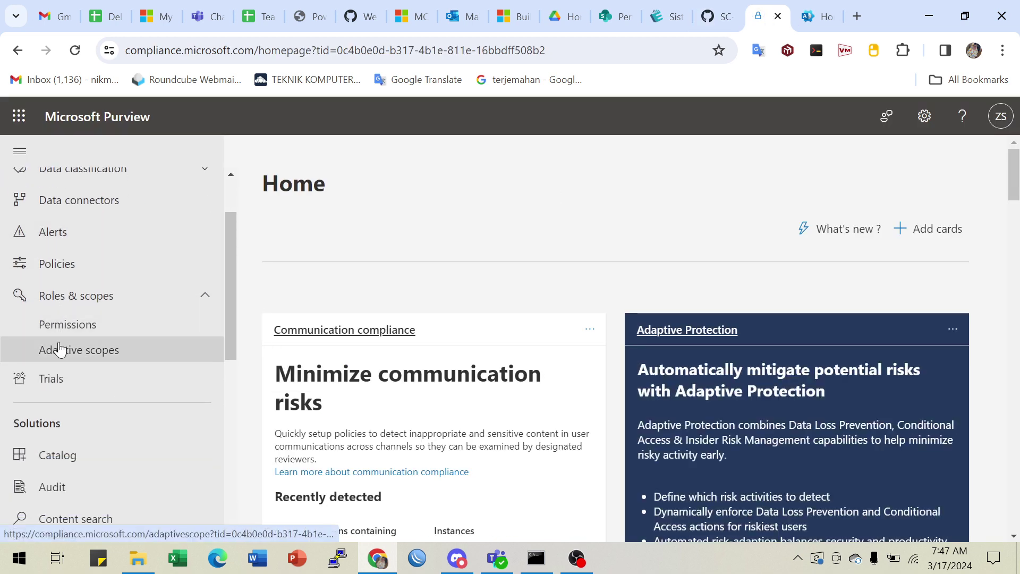
left_click(80, 297)
left_click(80, 296)
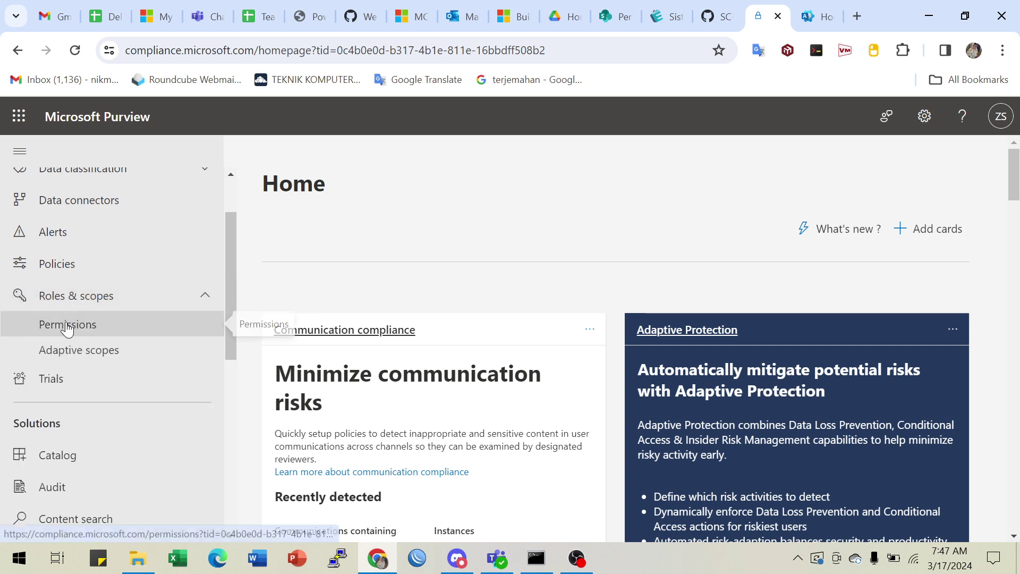
left_click(71, 326)
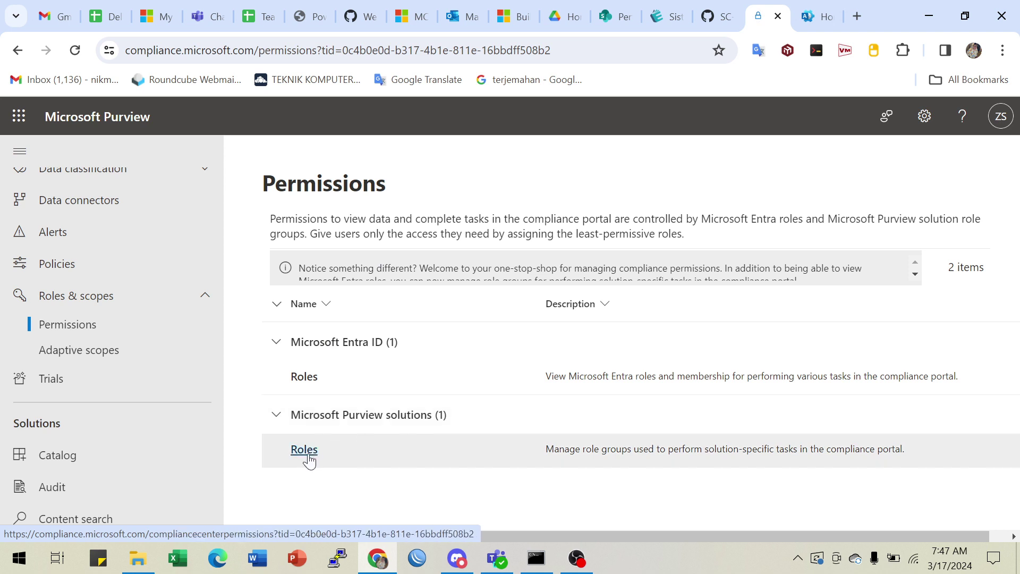
Open the Microsoft Entra ID roles and review the listed admin roles, their user counts and descriptions
left_click(302, 378)
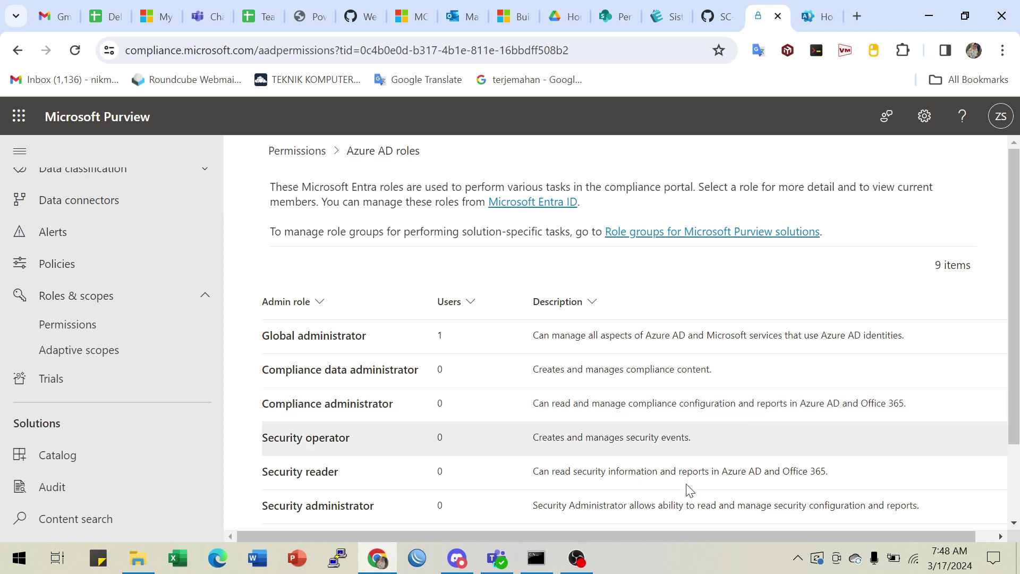
scroll(630, 374, "down", 2)
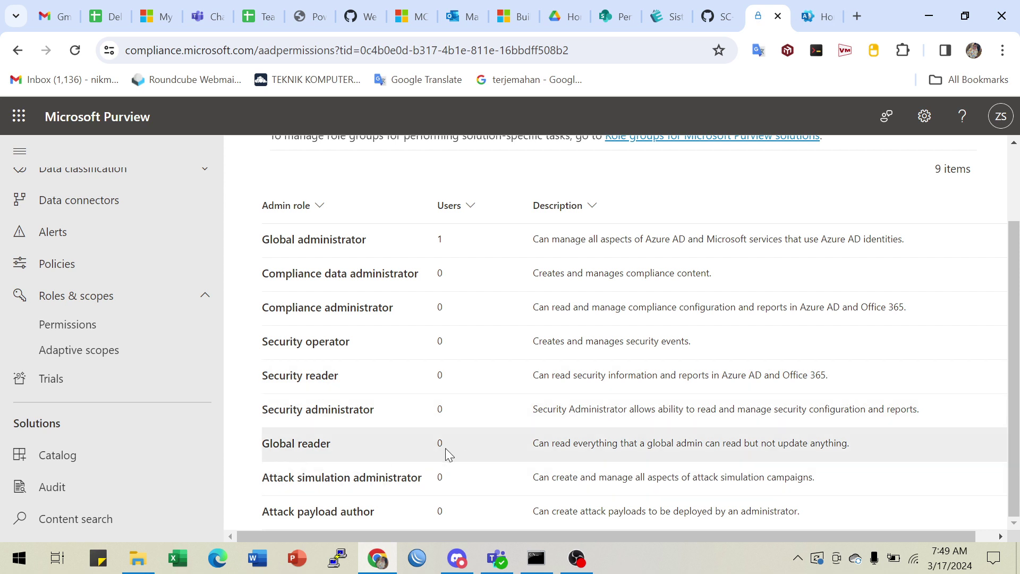
scroll(401, 449, "up", 2)
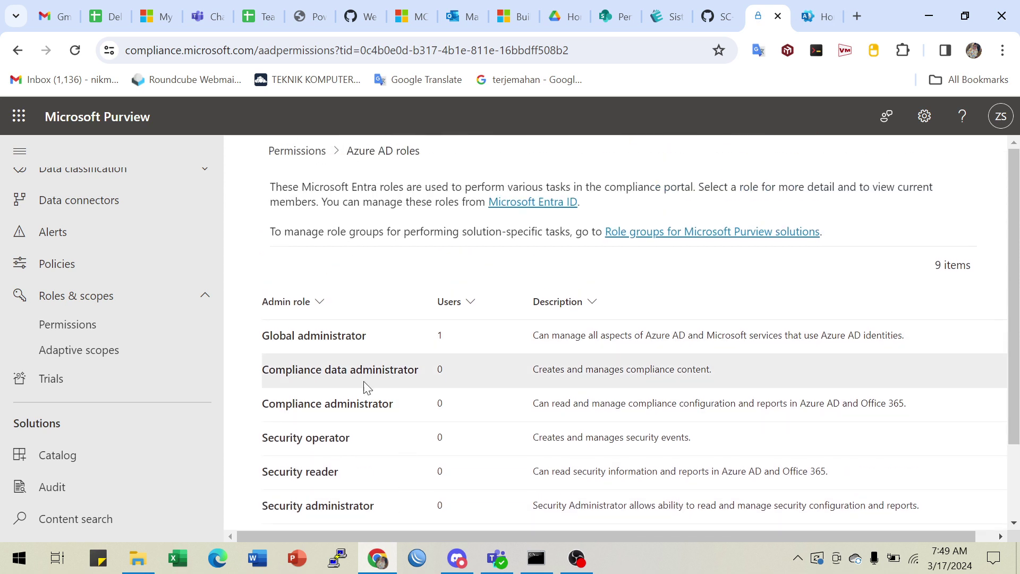
scroll(370, 420, "down", 1)
scroll(361, 319, "up", 2)
scroll(360, 367, "down", 2)
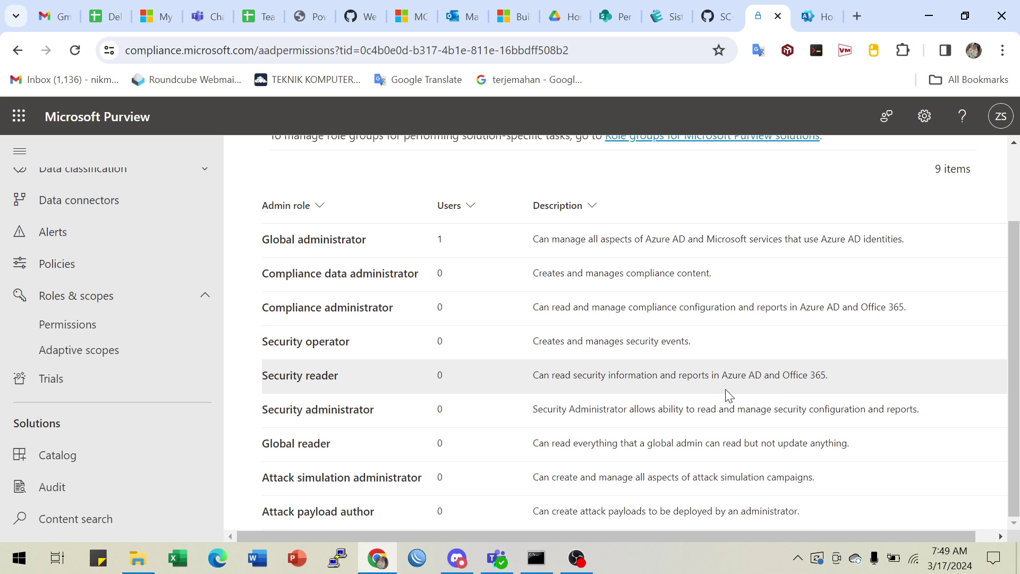
scroll(729, 396, "up", 1)
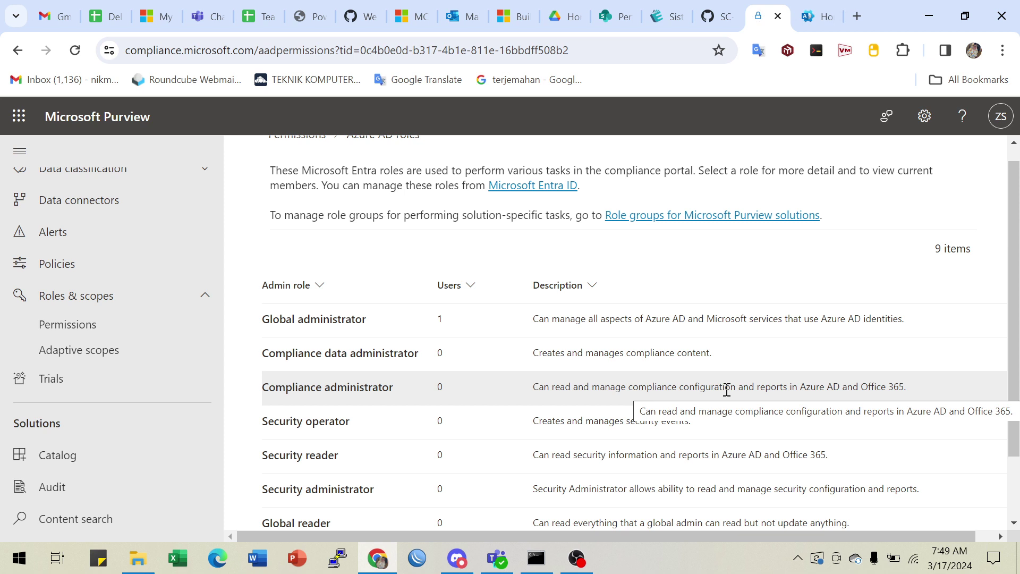
scroll(727, 391, "down", 1)
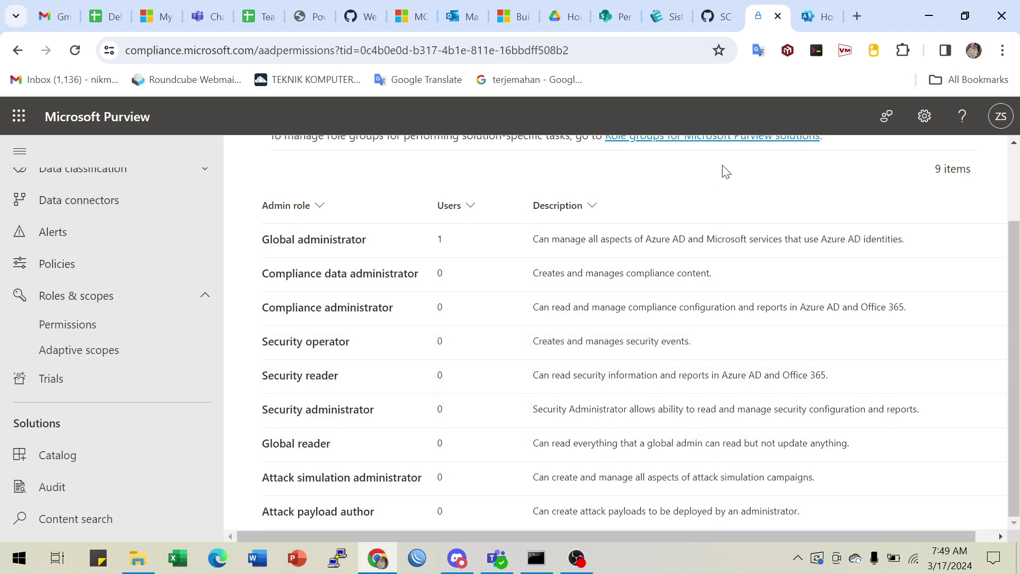
Open the Insider risk management solution in Microsoft Purview after checking Task 1's instructions 3 and 4 in the lab document
left_click(721, 17)
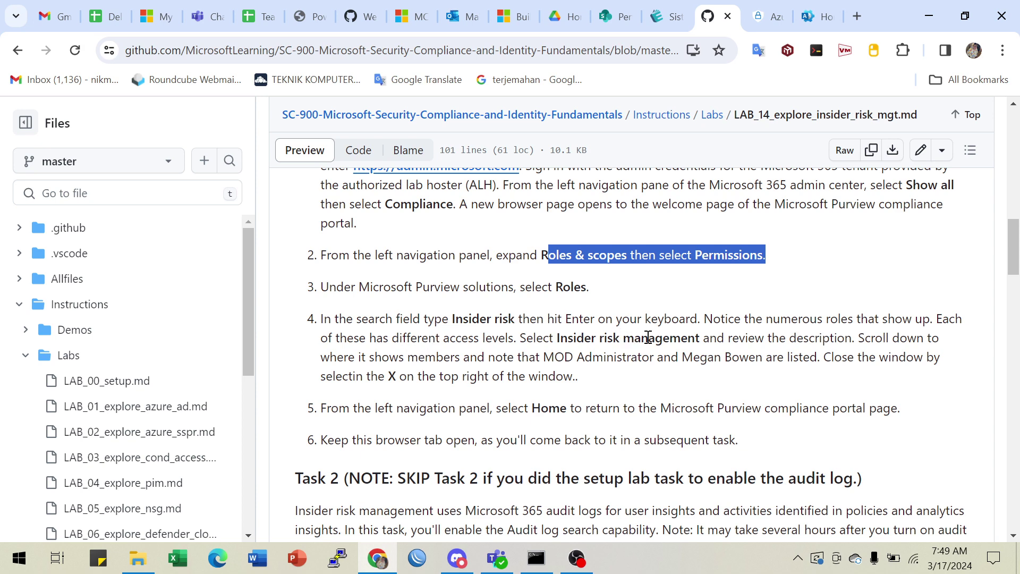
scroll(683, 332, "up", 1)
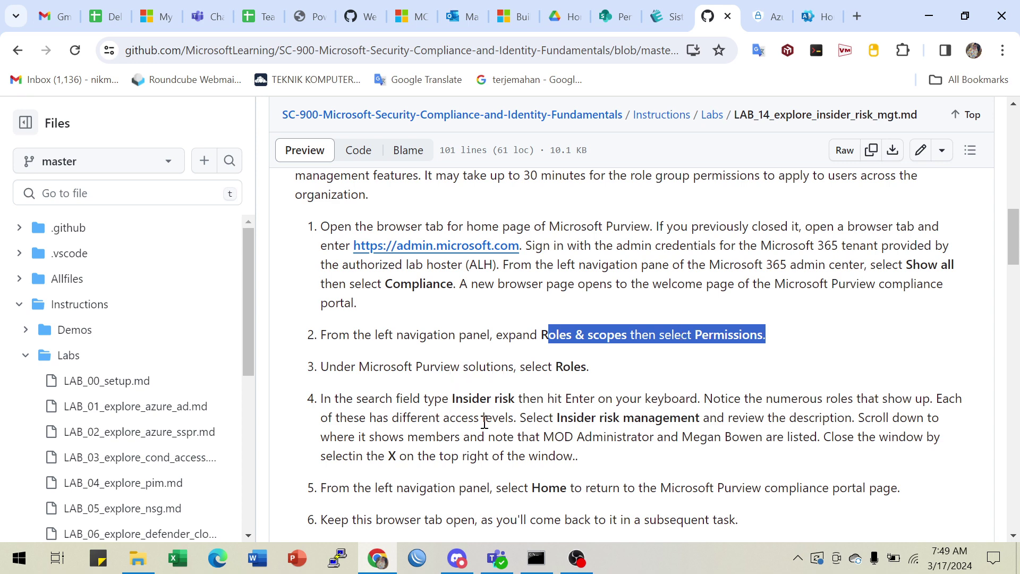
scroll(481, 421, "down", 2)
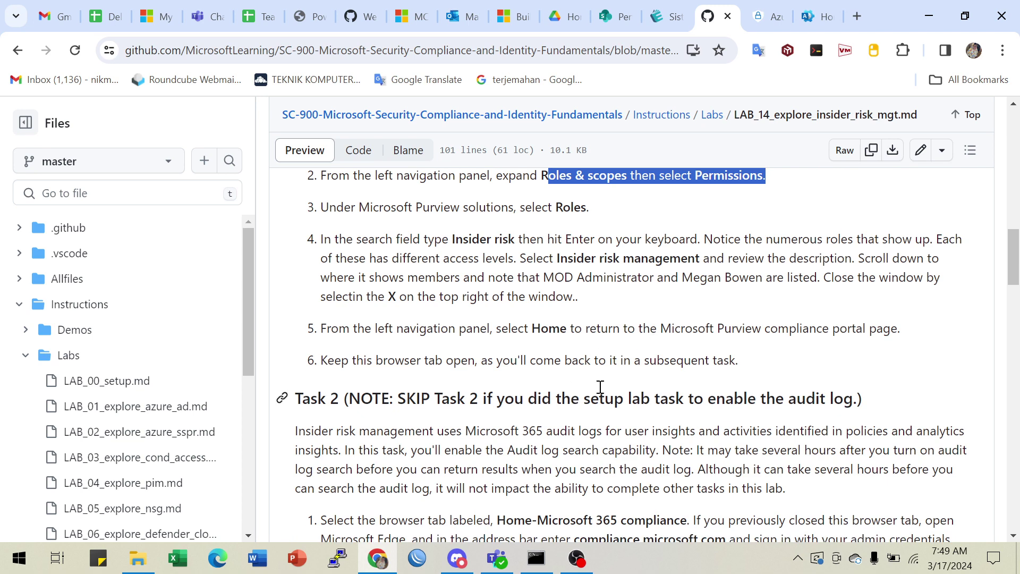
left_click(764, 12)
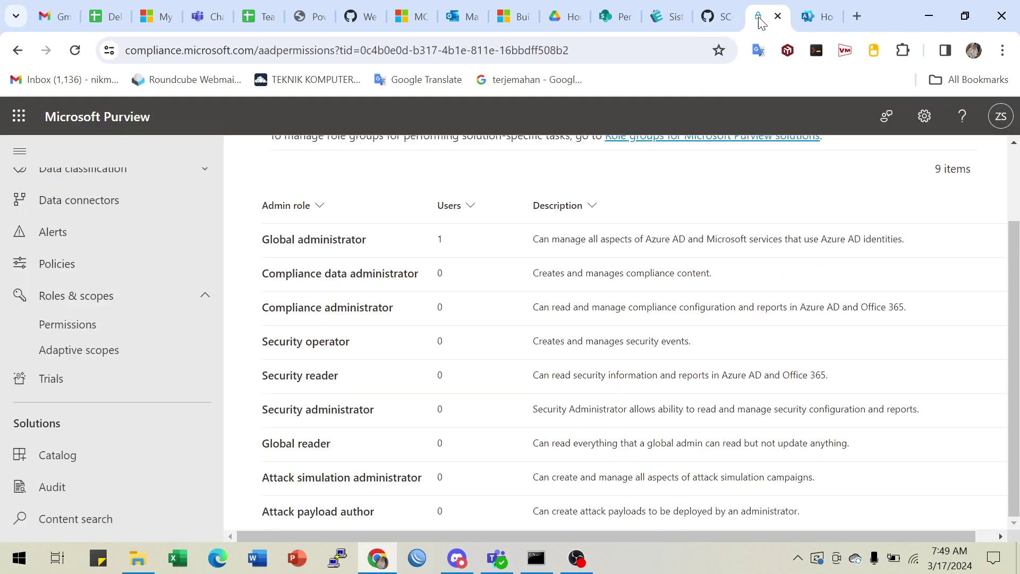
scroll(482, 410, "up", 2)
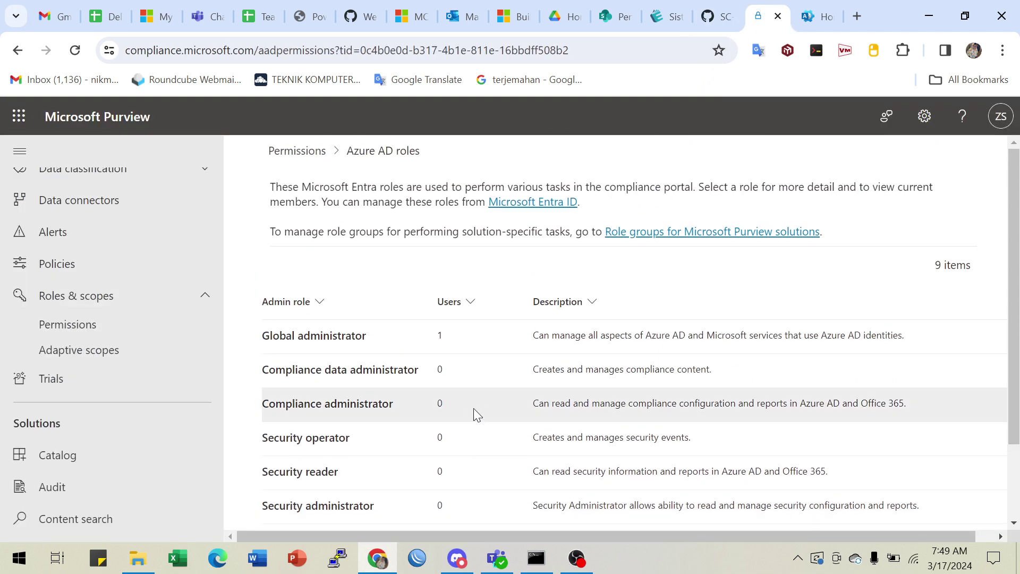
scroll(73, 318, "up", 1)
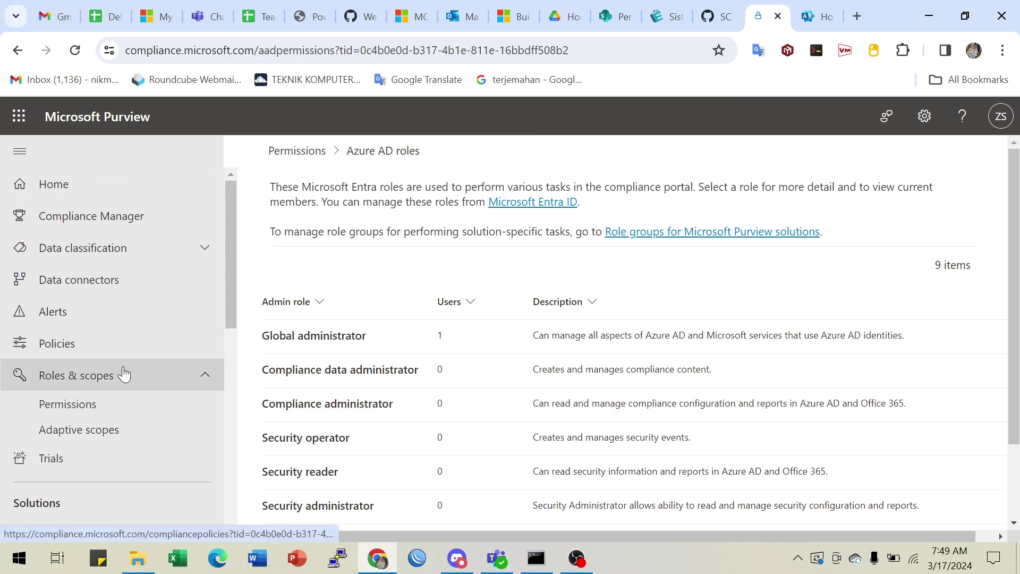
scroll(138, 396, "down", 3)
scroll(152, 433, "down", 3)
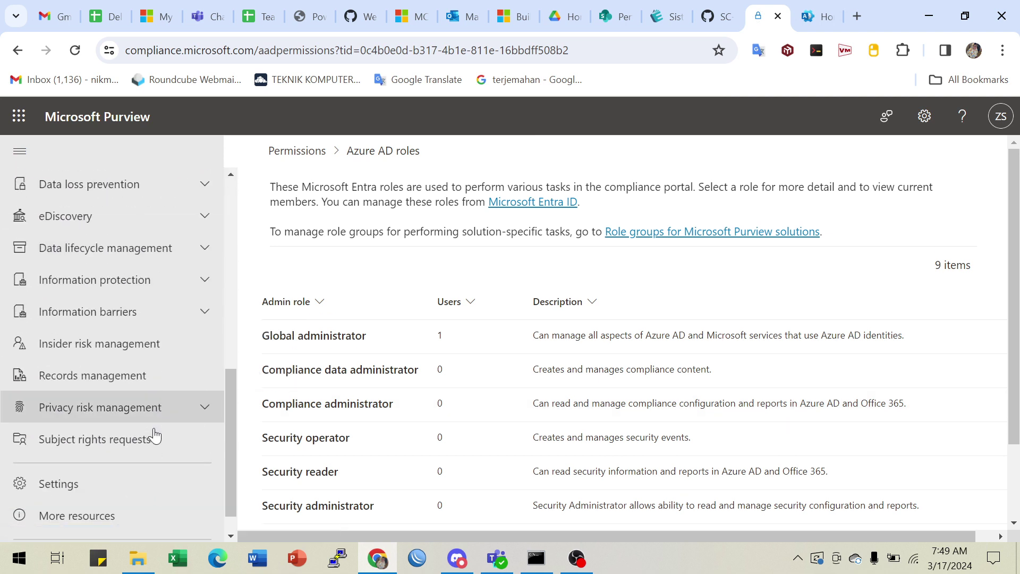
scroll(106, 388, "down", 1)
left_click(71, 351)
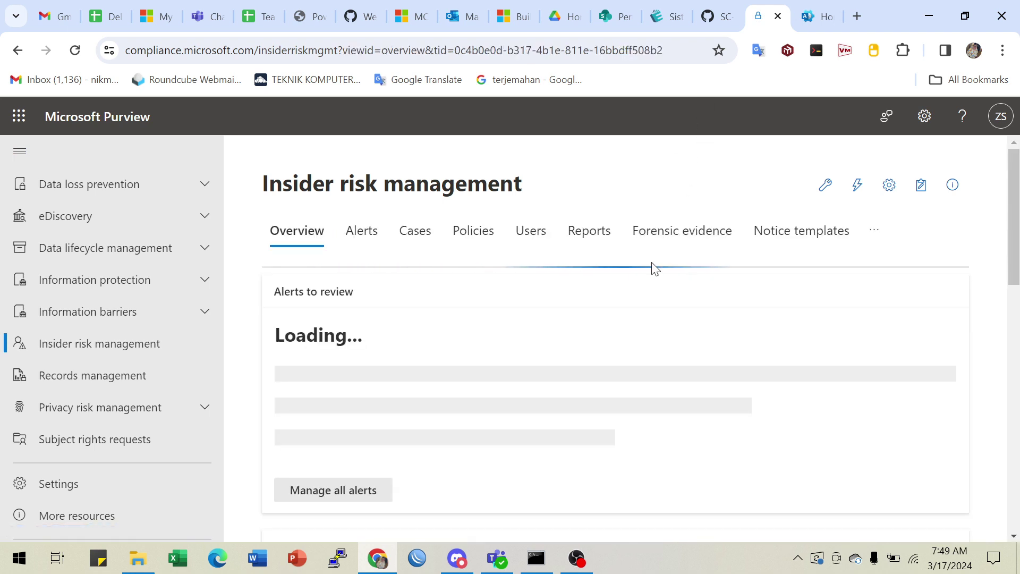
Read Task 1's instruction 4 on insider risk roles and Task 2's audit log instructions, and return to the Purview navigation
left_click(719, 19)
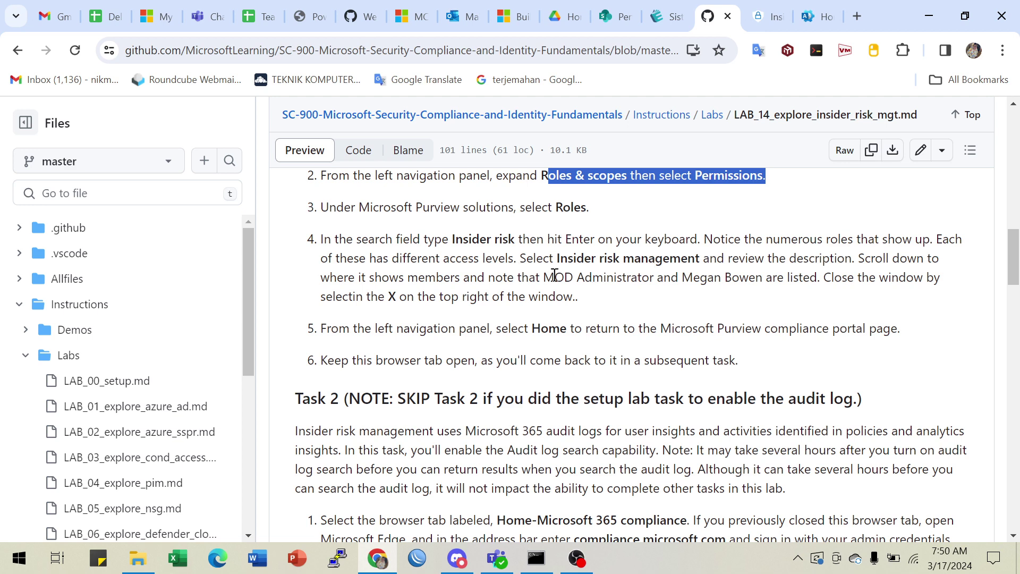
left_click_drag(554, 274, 823, 259)
scroll(635, 287, "down", 3)
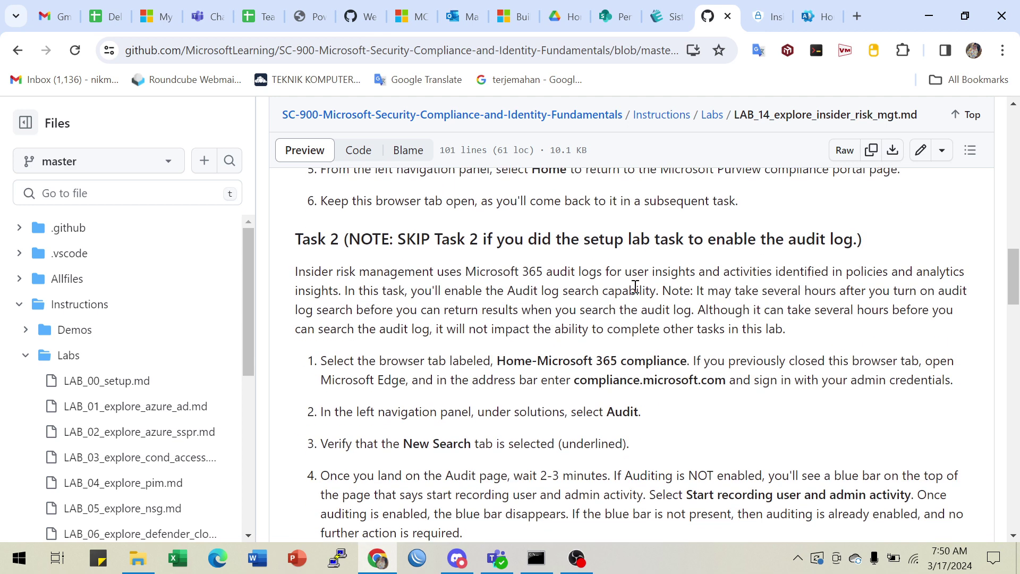
scroll(631, 346, "up", 3)
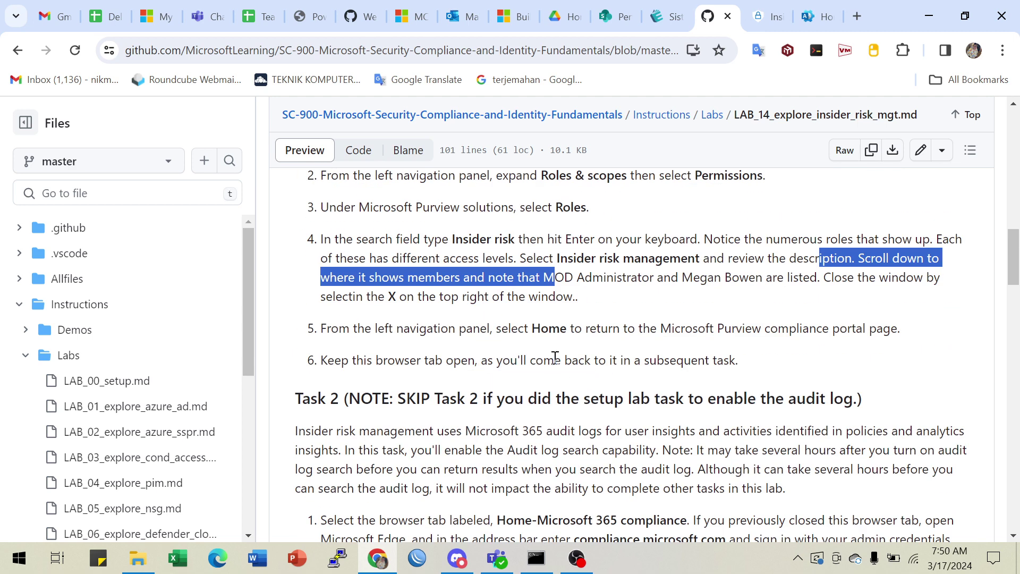
left_click_drag(463, 239, 704, 240)
scroll(704, 240, "down", 3)
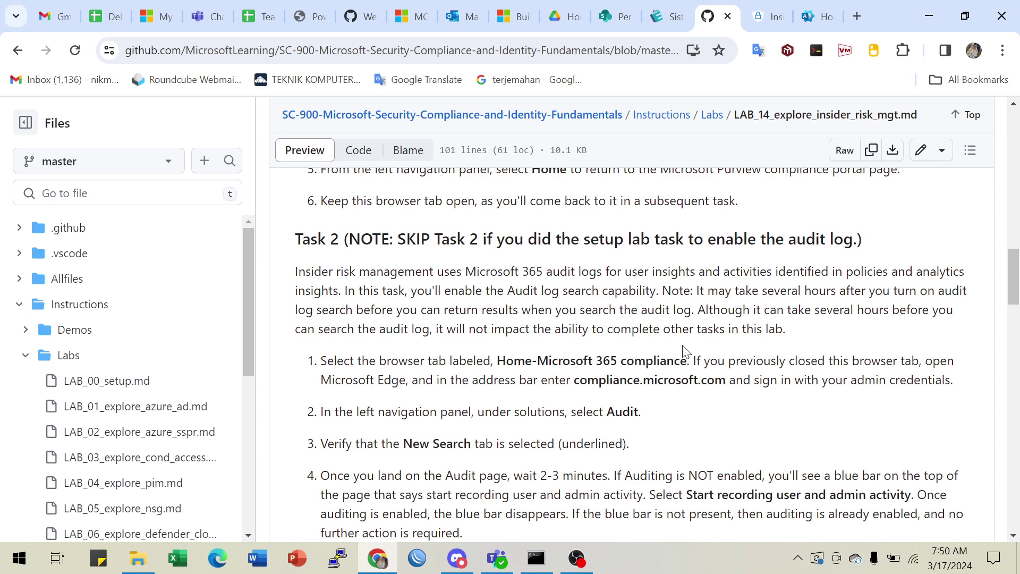
left_click(761, 13)
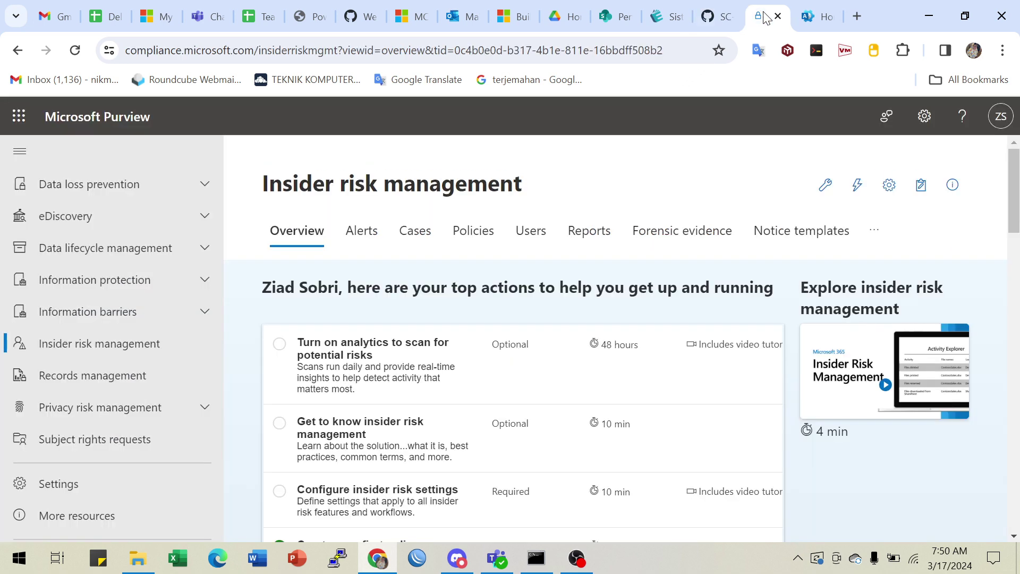
scroll(136, 388, "up", 5)
scroll(137, 379, "up", 5)
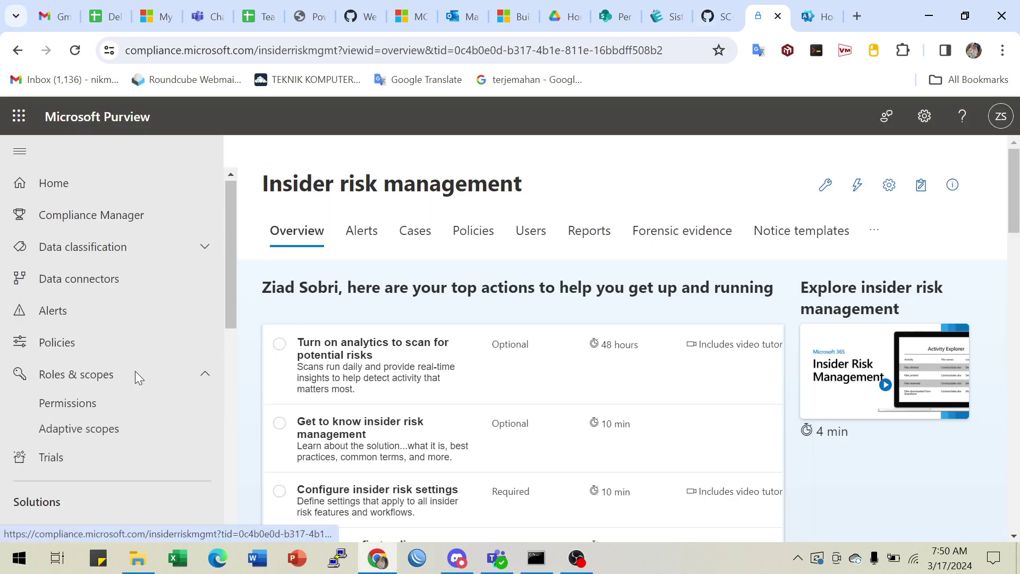
left_click(823, 16)
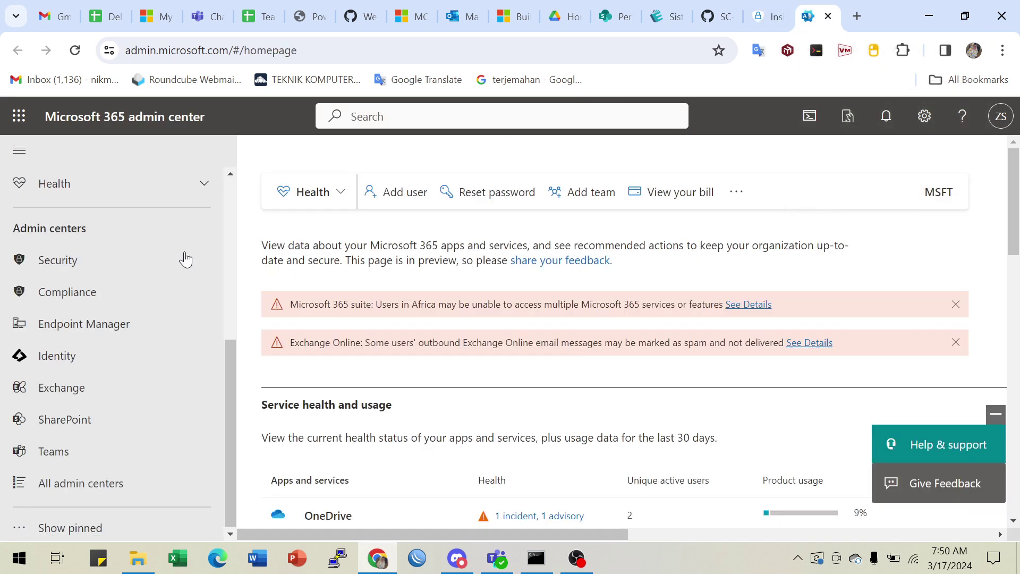
scroll(128, 223, "down", 1)
scroll(59, 394, "up", 3)
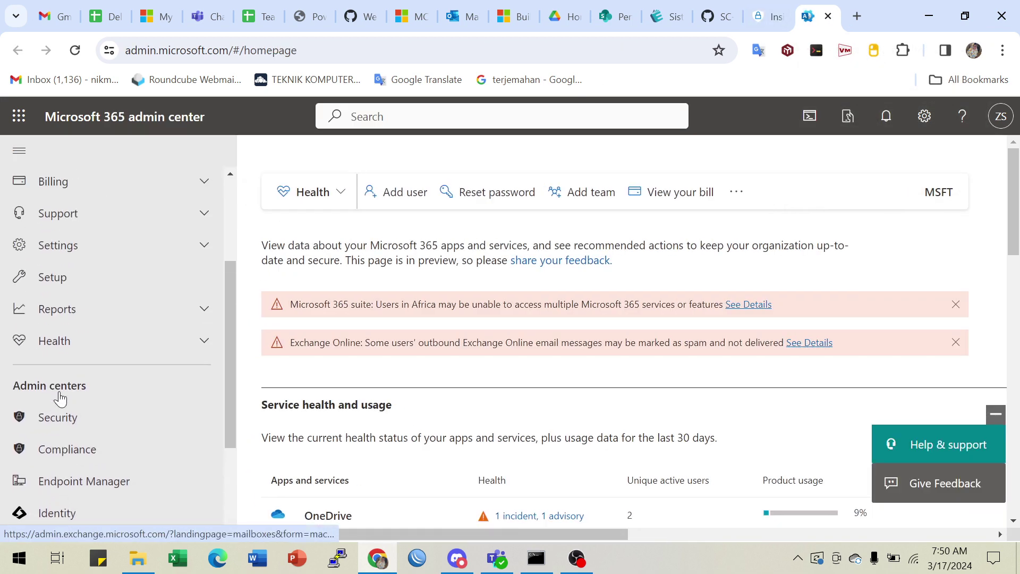
scroll(59, 393, "down", 3)
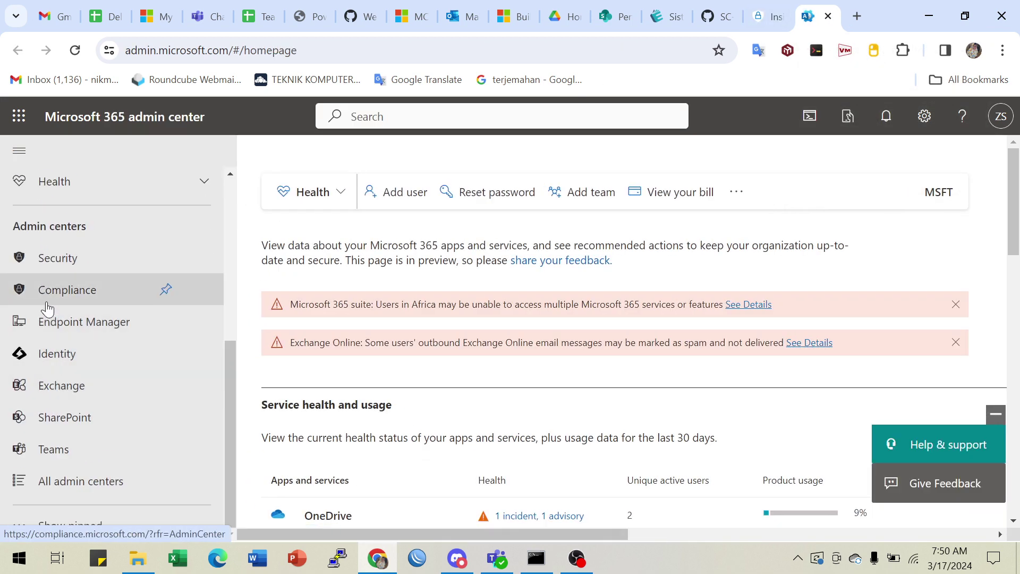
left_click(46, 259)
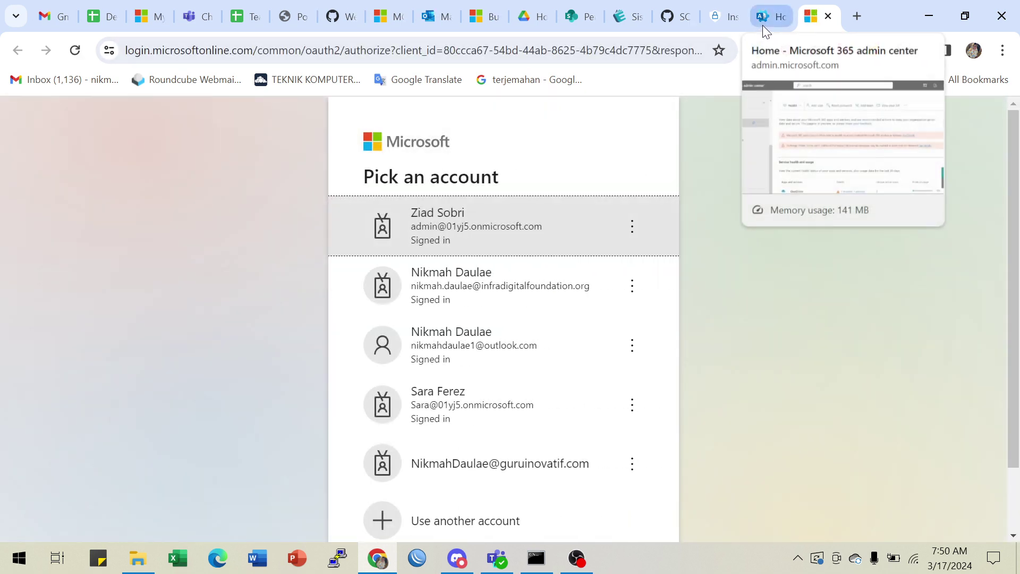
left_click(827, 16)
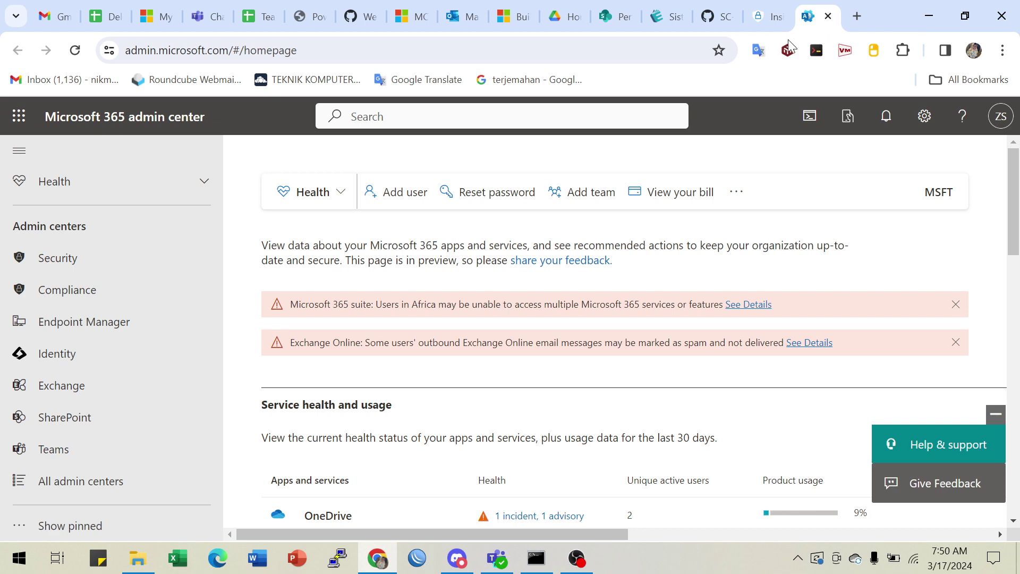
Check the Task 2 instructions, open Compliance from the Microsoft 365 admin center, and open the Audit solution
left_click(721, 19)
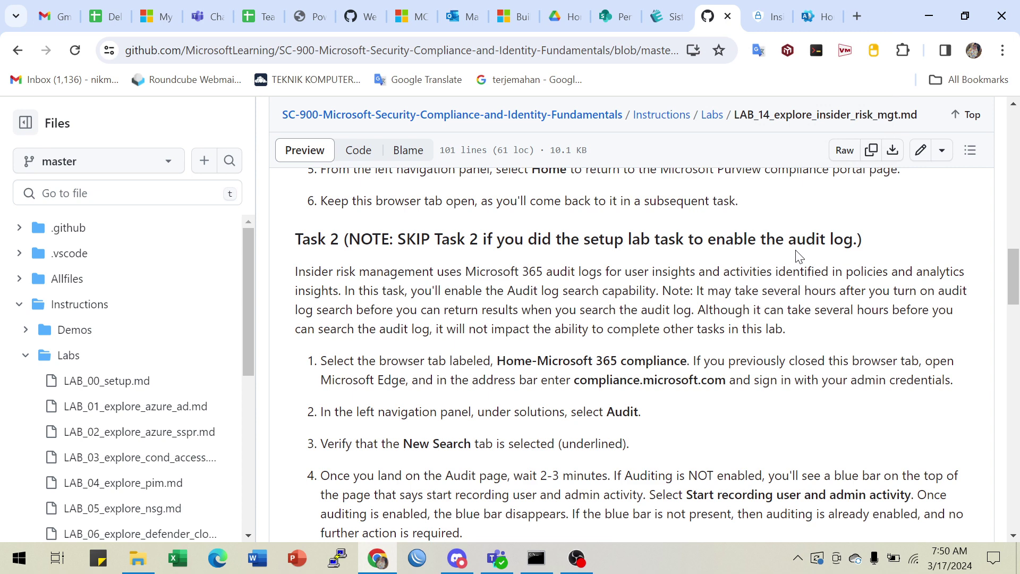
left_click(768, 17)
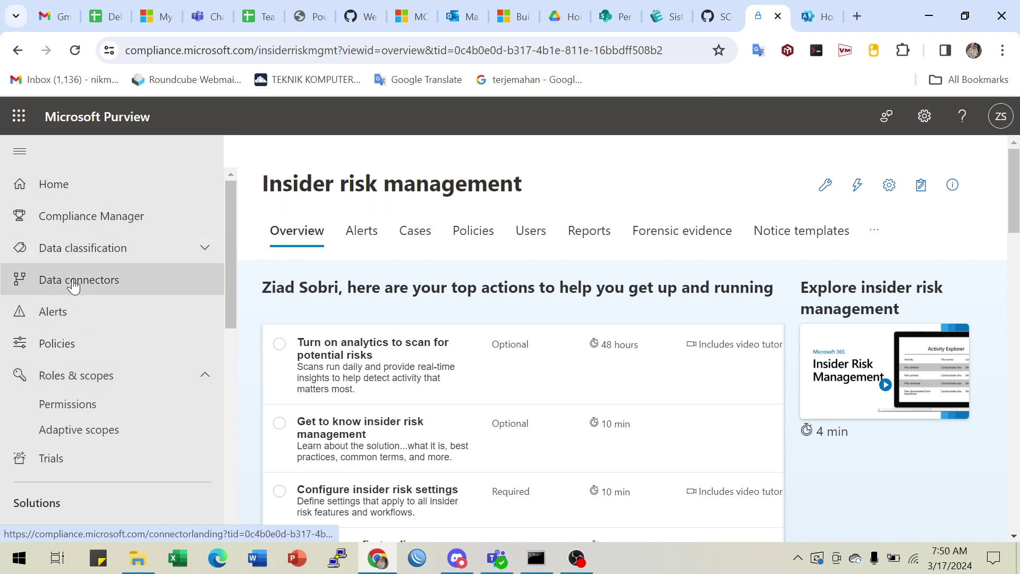
left_click(819, 16)
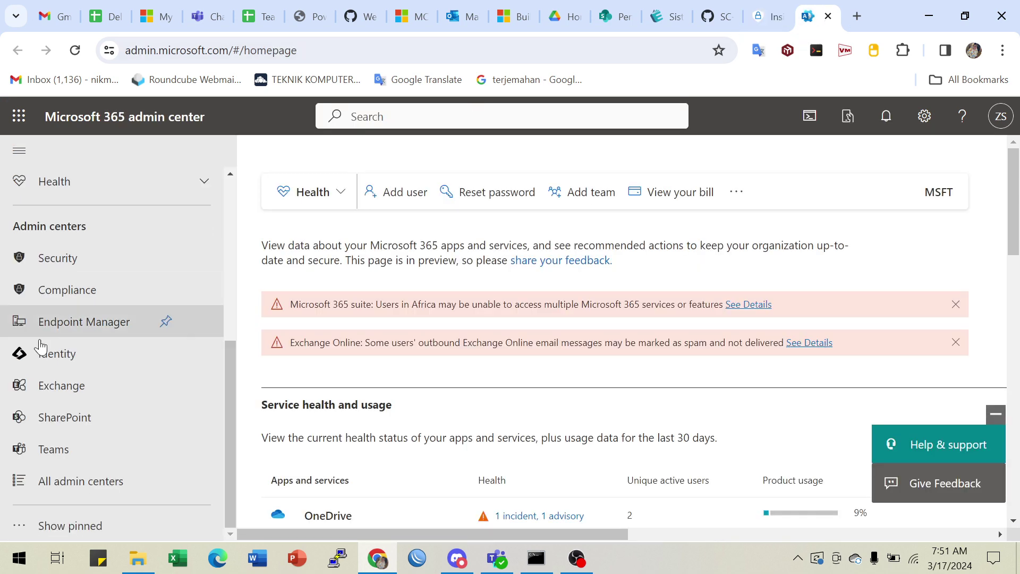
left_click(25, 294)
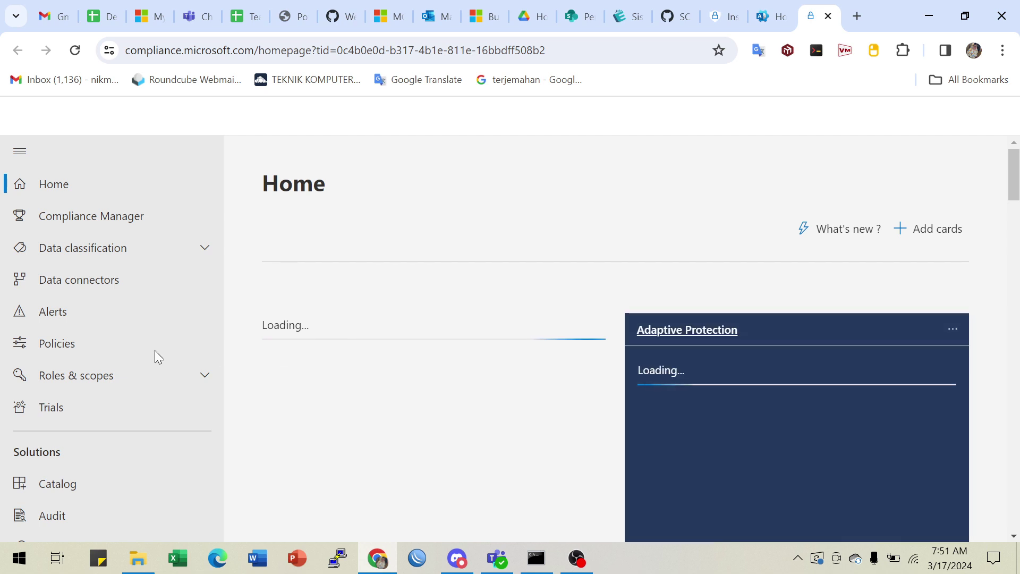
scroll(152, 357, "down", 3)
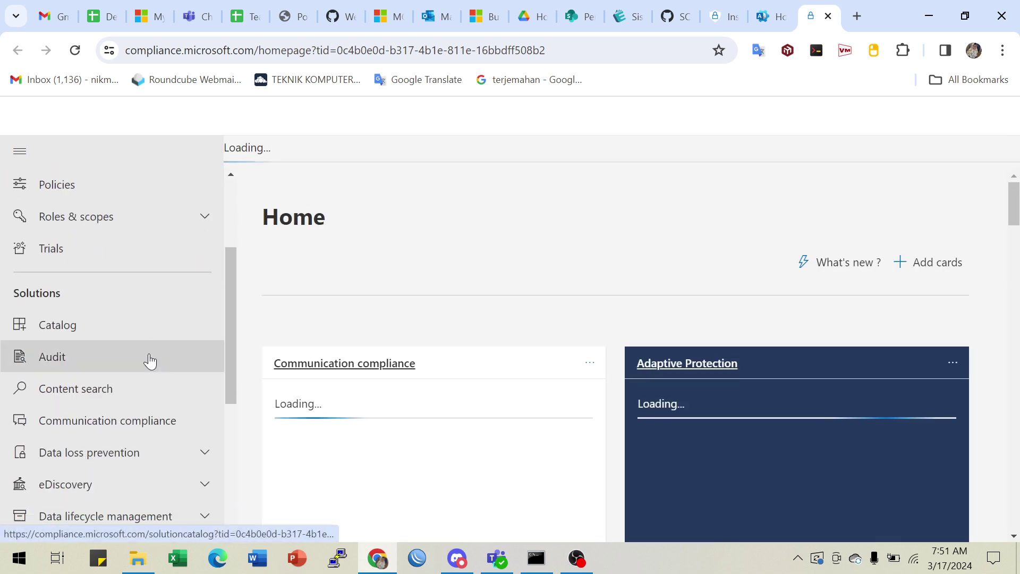
left_click(46, 358)
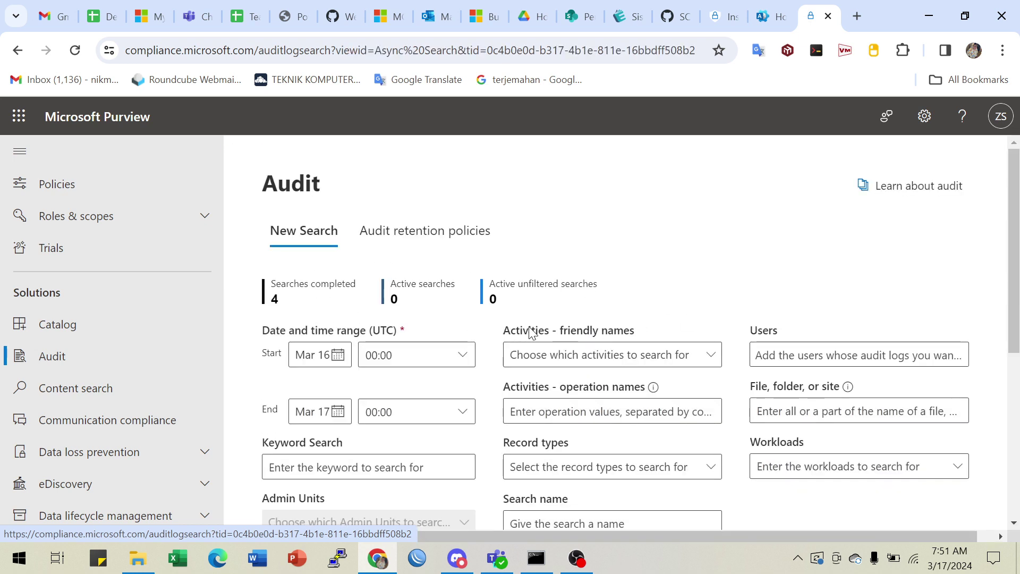
Examine the Audit page's New Search form and the list of past searches, refreshing the list
scroll(529, 334, "down", 6)
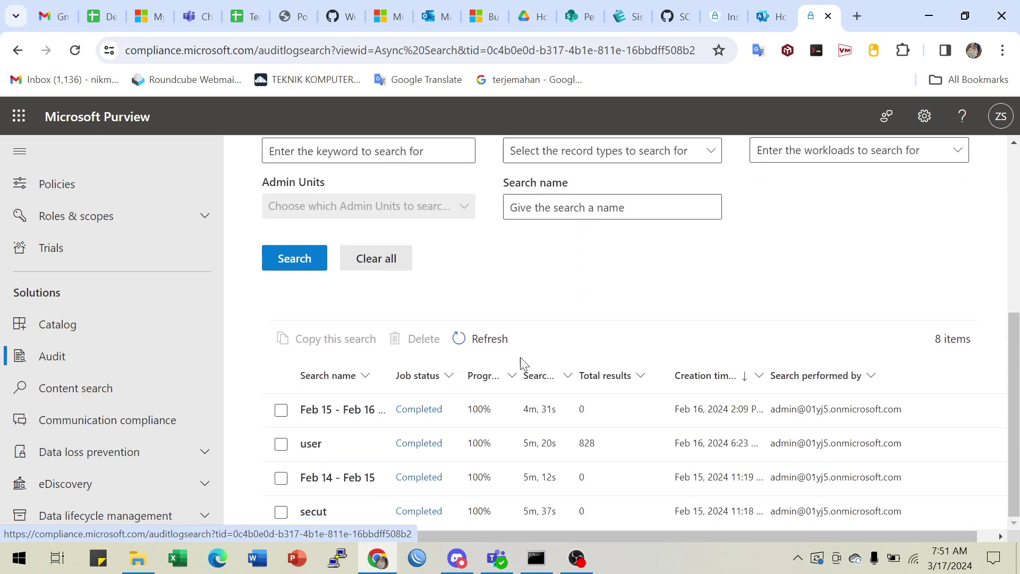
left_click(470, 340)
scroll(524, 430, "up", 5)
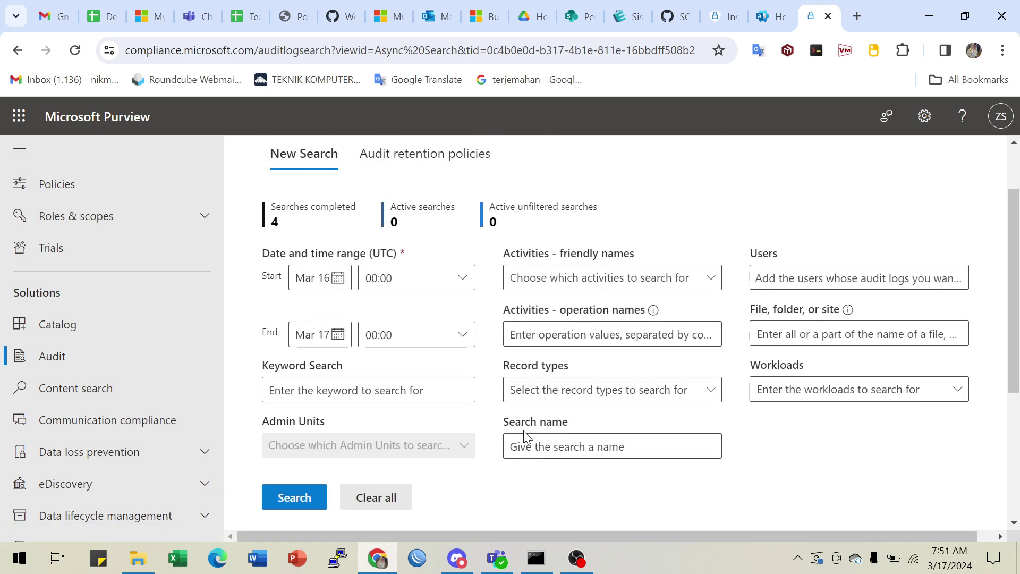
scroll(325, 193, "up", 2)
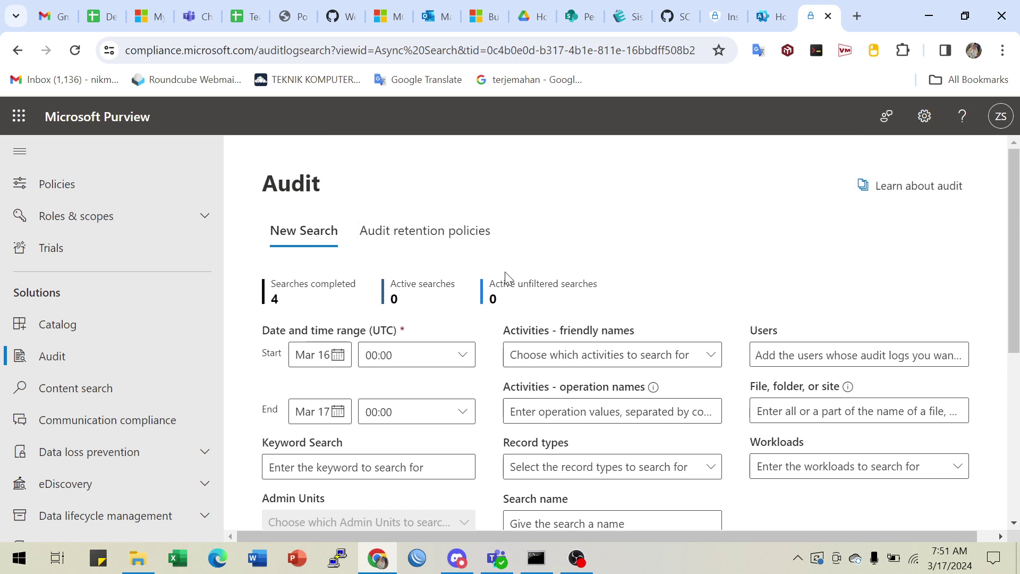
scroll(468, 310, "down", 2)
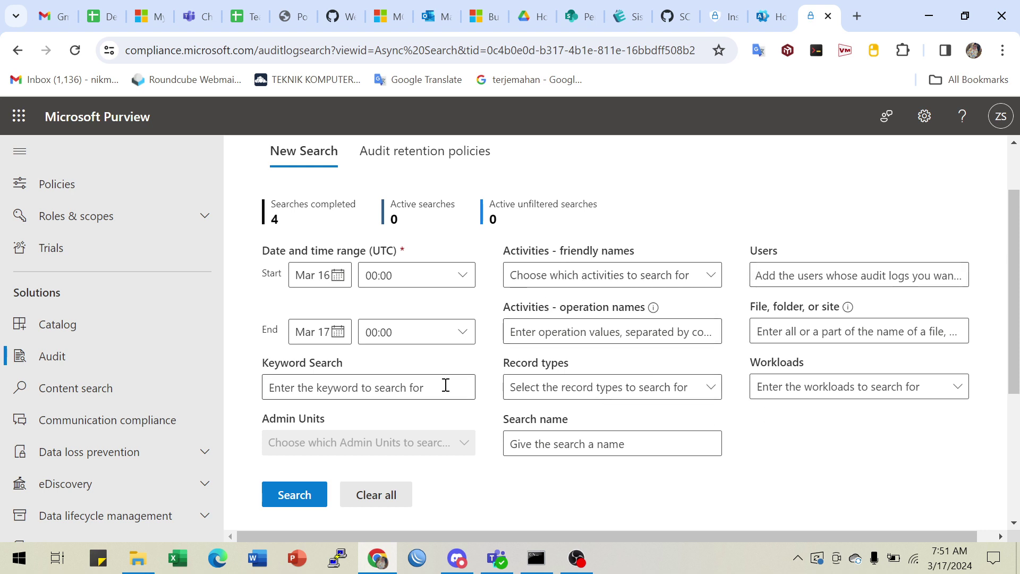
scroll(446, 385, "down", 5)
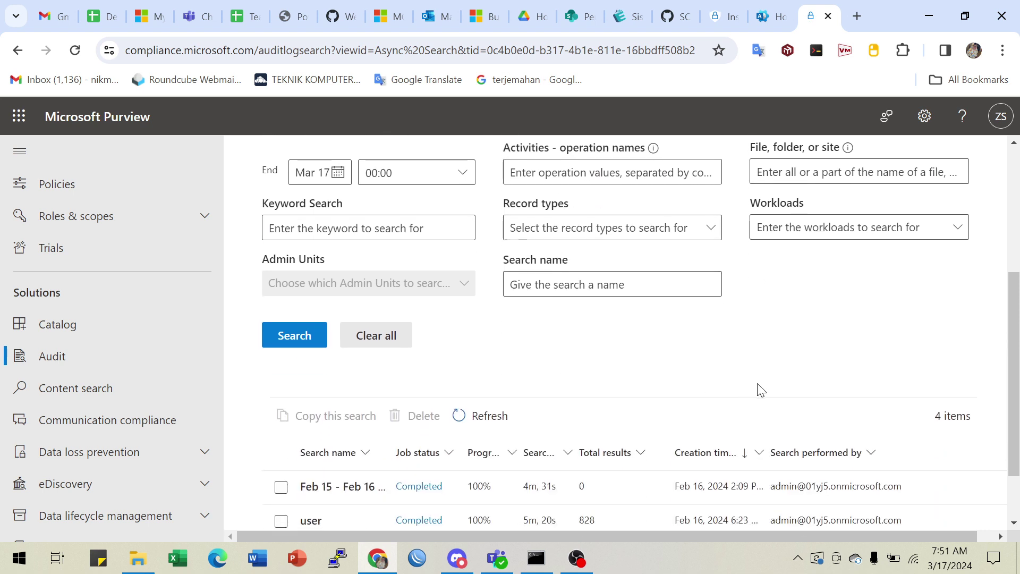
scroll(746, 376, "up", 3)
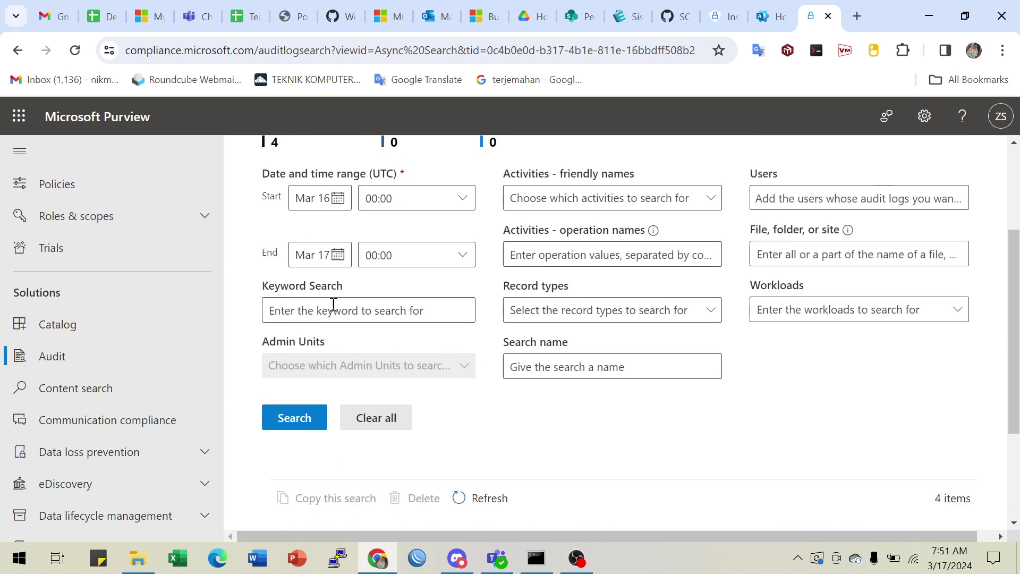
scroll(422, 303, "down", 3)
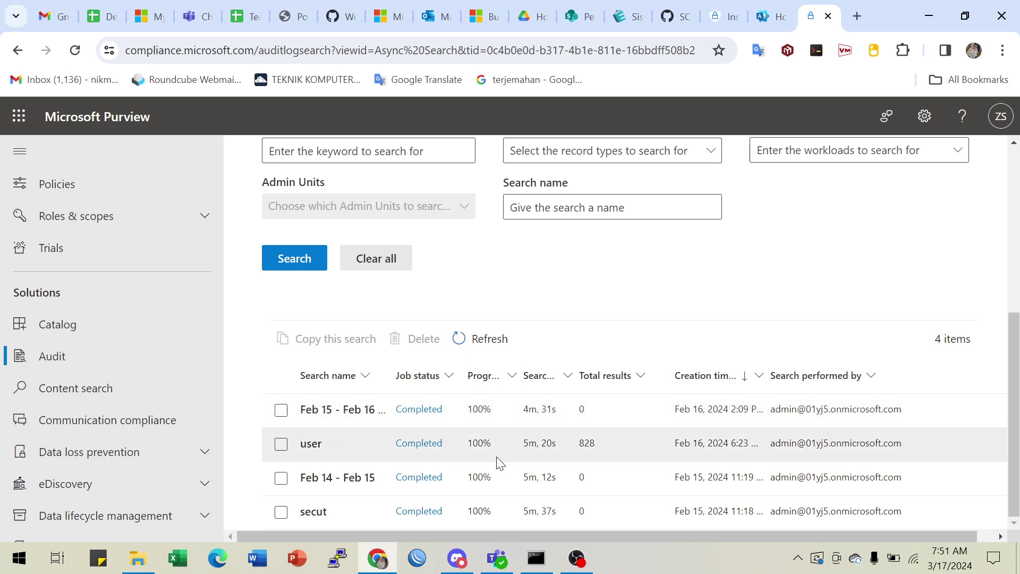
left_click(512, 378)
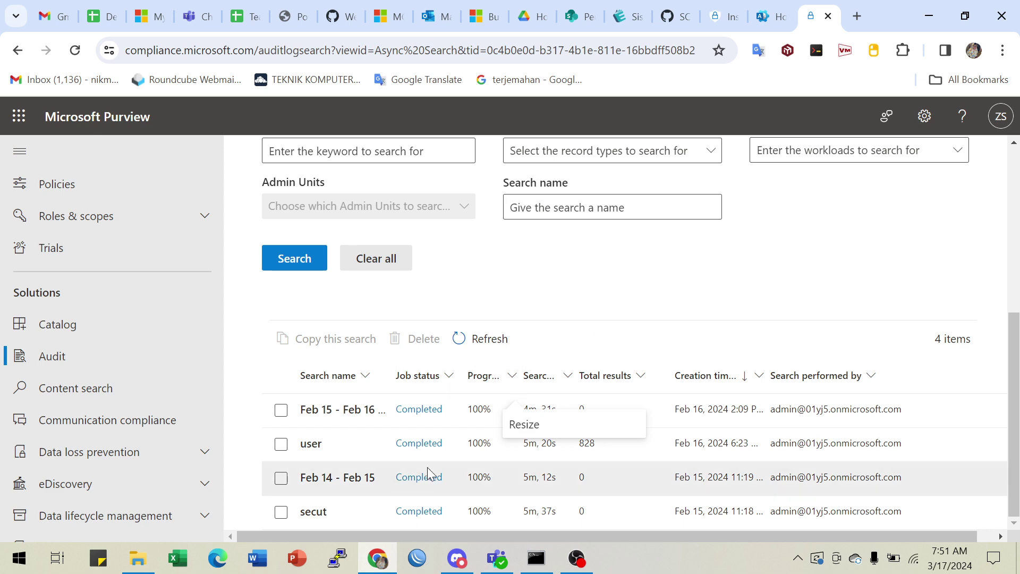
scroll(437, 458, "up", 6)
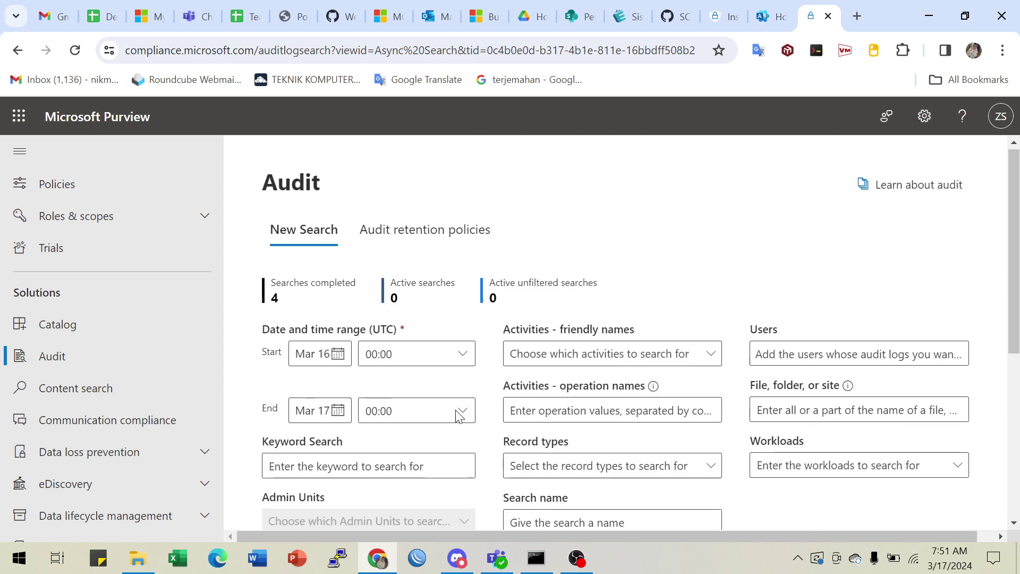
Read Task 2's remaining instructions on auditing and Task 3's opening instructions in the lab document
left_click(678, 15)
scroll(702, 324, "down", 3)
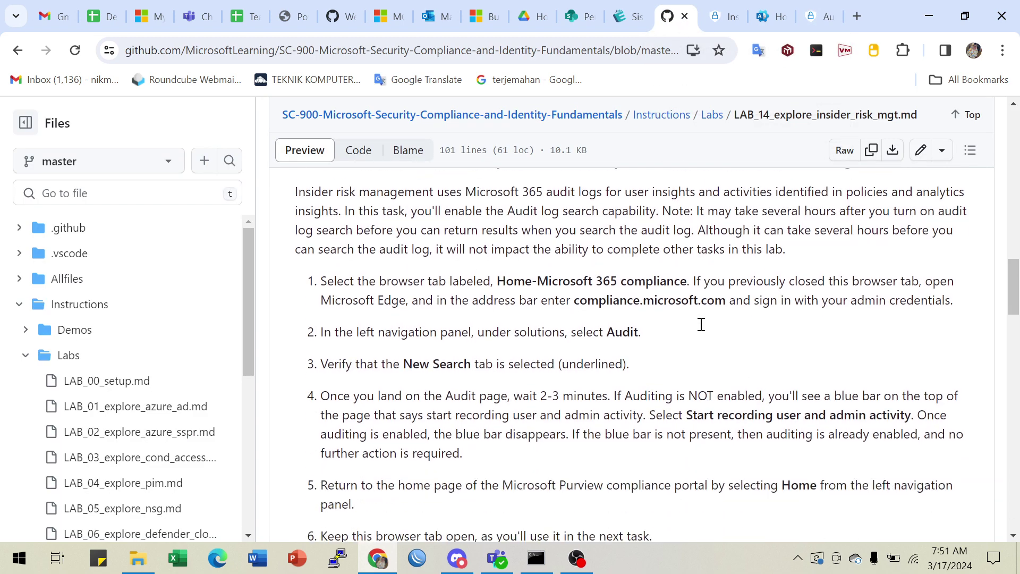
scroll(689, 334, "down", 2)
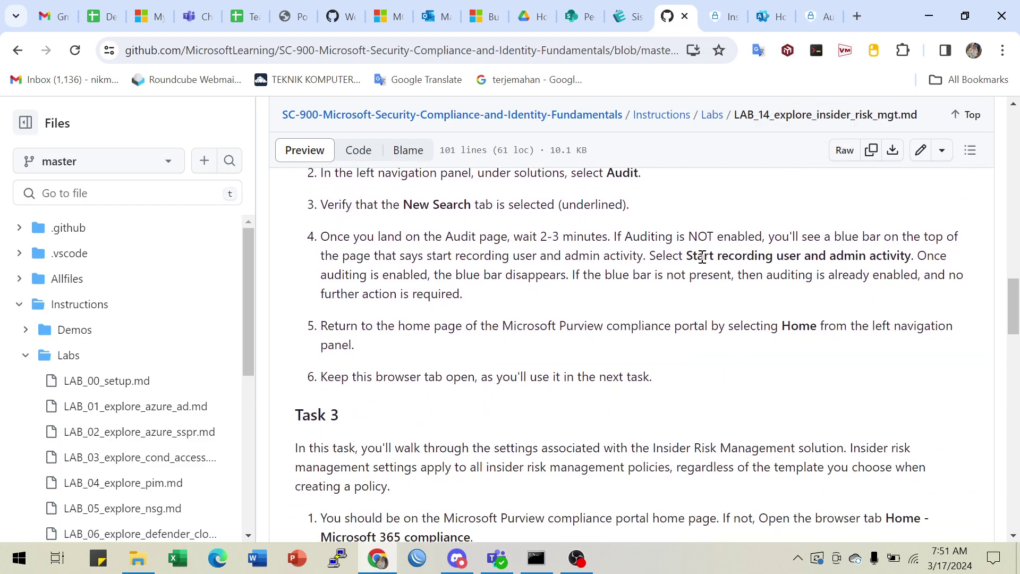
left_click_drag(702, 258, 861, 255)
left_click_drag(669, 319, 768, 326)
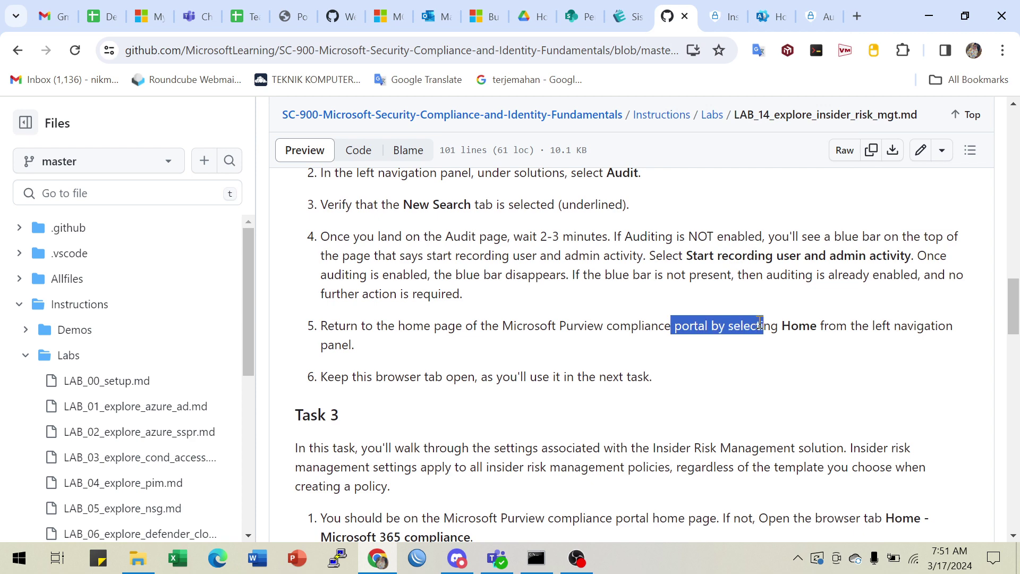
scroll(507, 339, "down", 3)
scroll(518, 338, "down", 1)
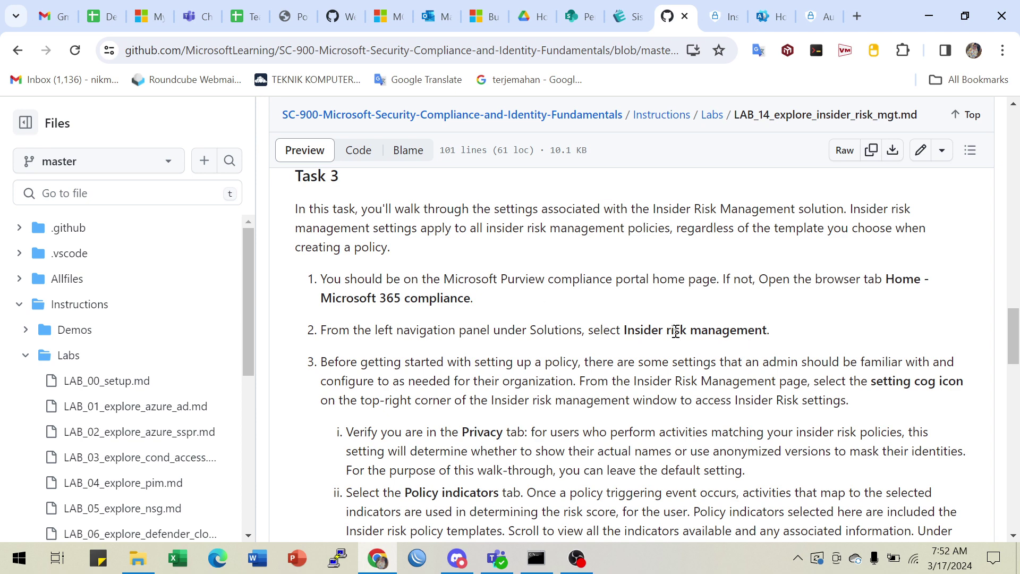
Compare the Purview navigation with Task 3's instructions, and read instruction 3 on the insider risk settings
key("ctrl+Tab")
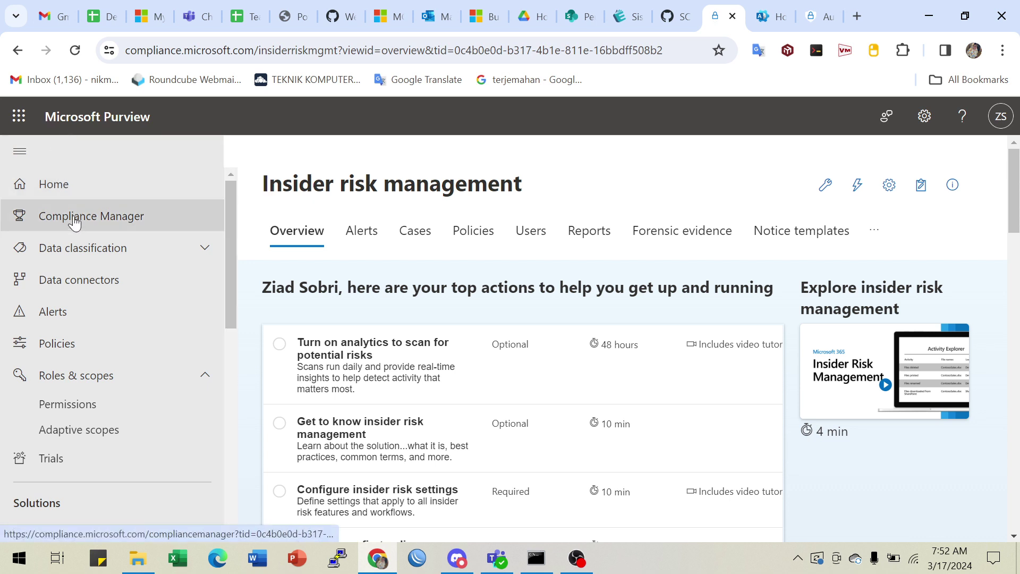
scroll(87, 312, "down", 1)
scroll(84, 313, "up", 1)
scroll(99, 357, "down", 4)
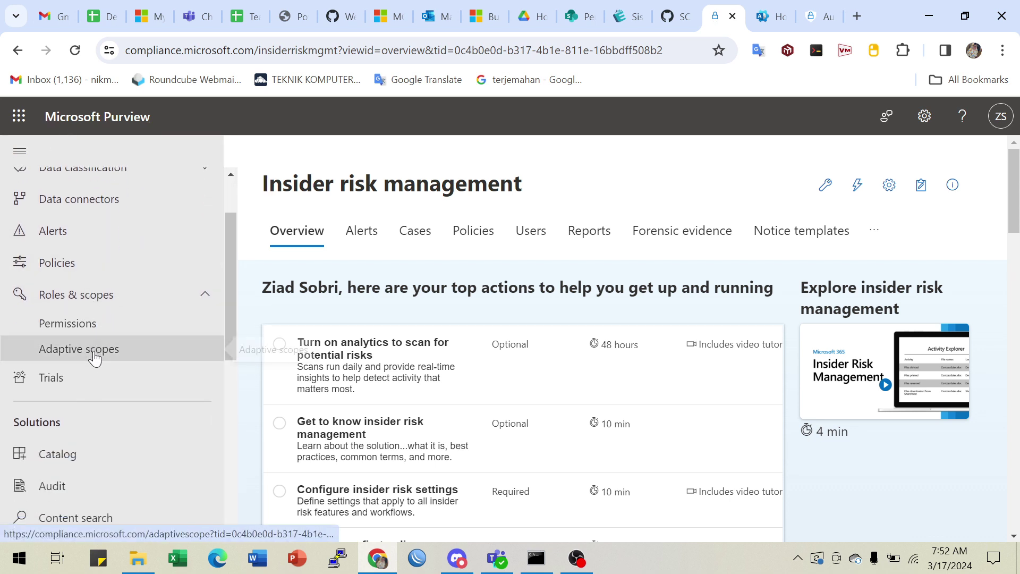
left_click(672, 16)
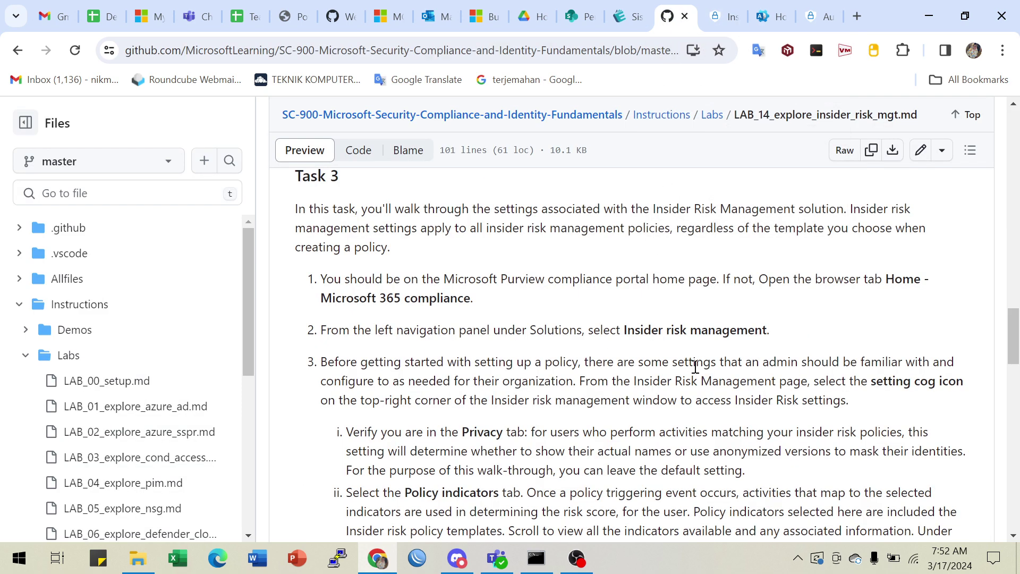
scroll(516, 398, "down", 1)
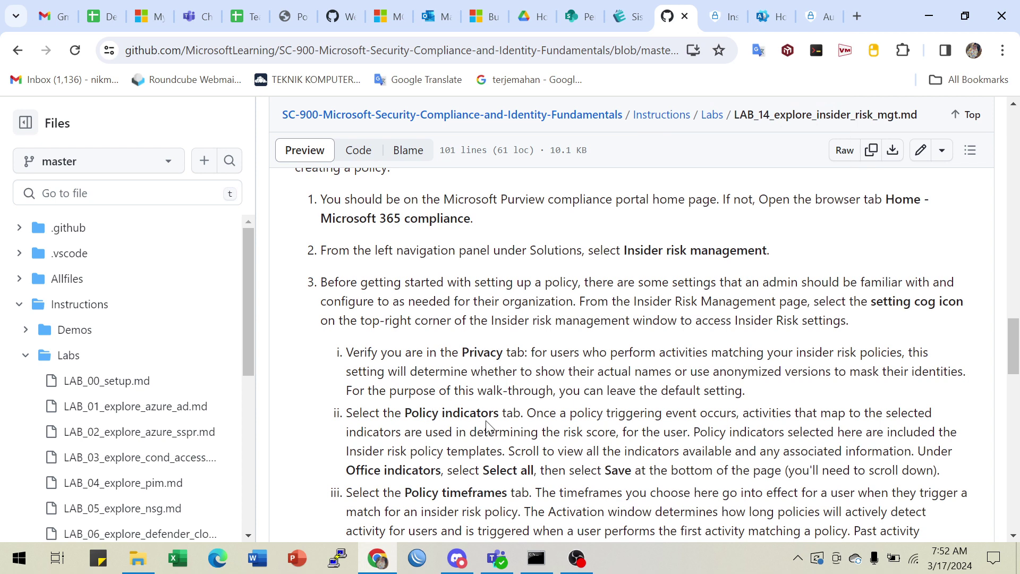
scroll(554, 343, "up", 1)
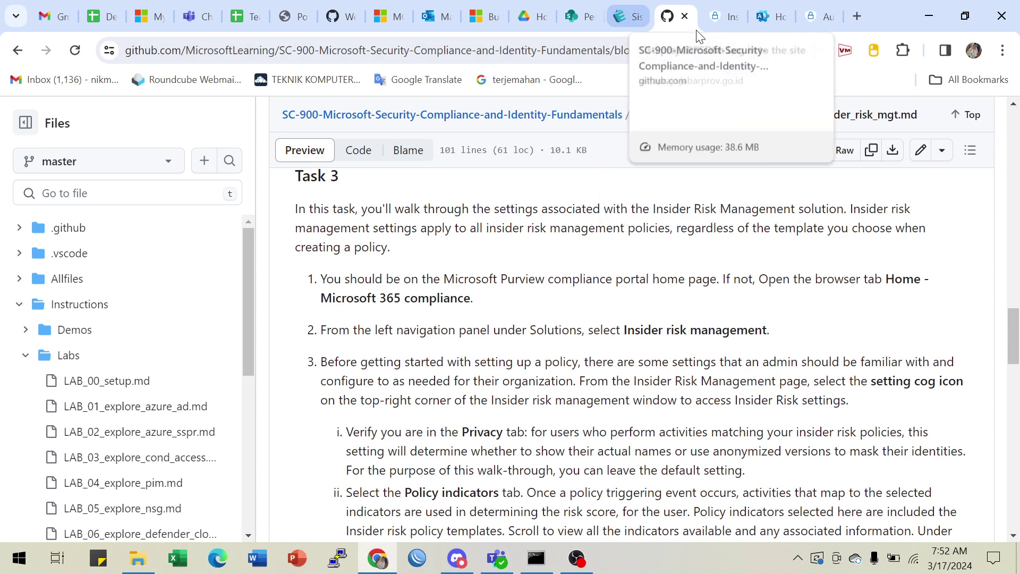
Return to Insider risk management in Purview and open its solution settings
left_click(723, 17)
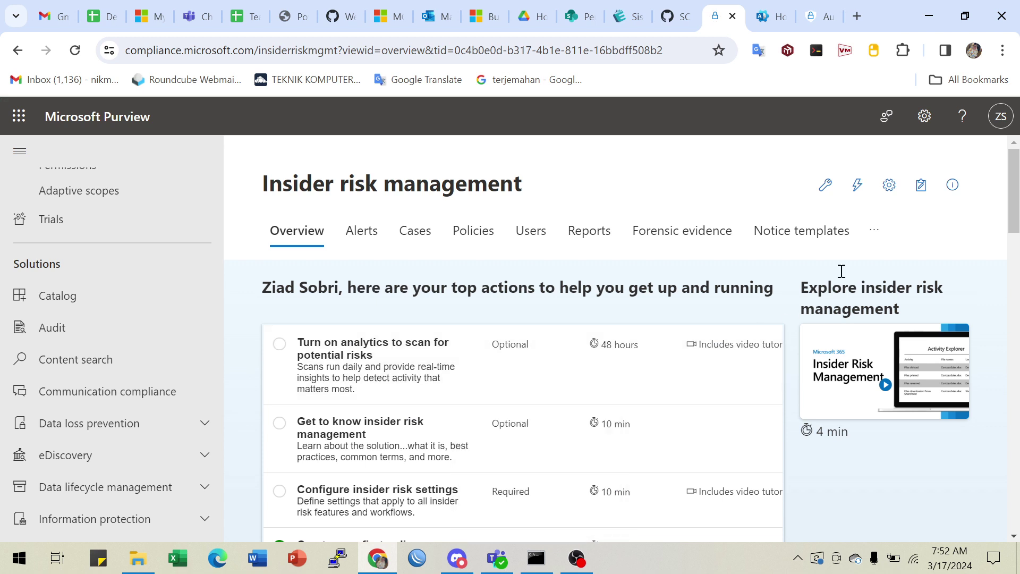
left_click(874, 232)
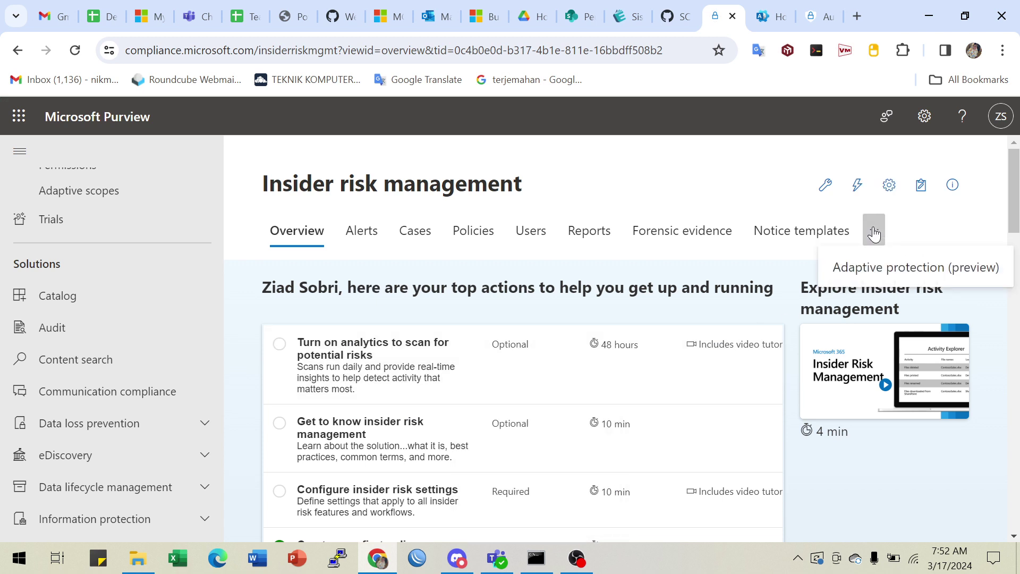
left_click(891, 187)
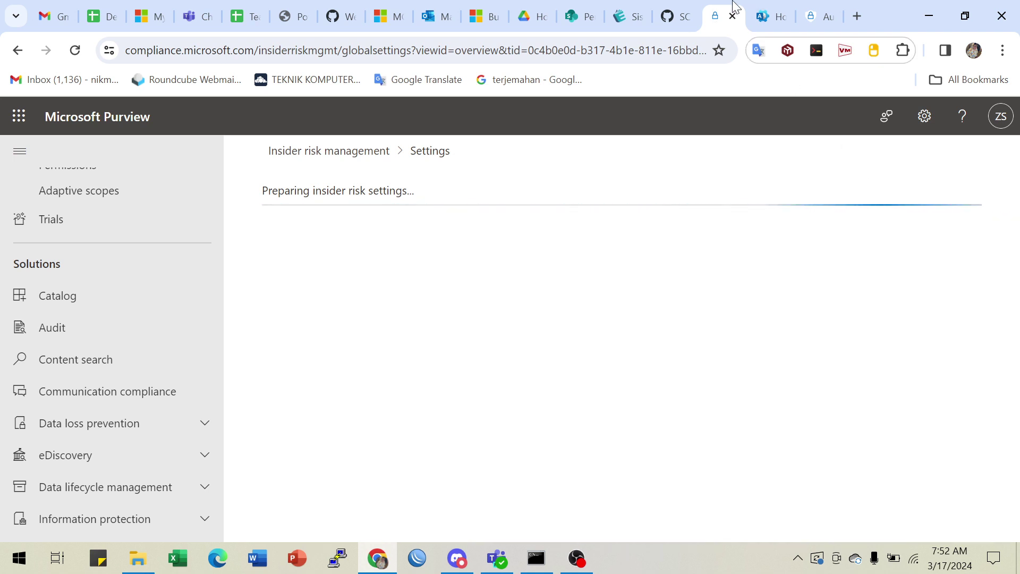
Close the Audit browser tab and return to the insider risk settings page
left_click(823, 17)
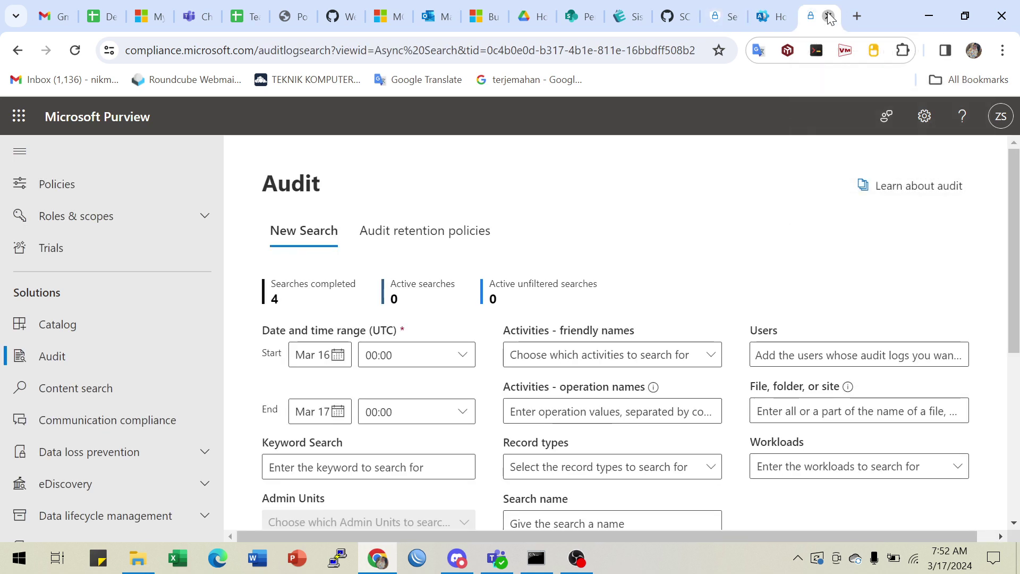
left_click(831, 18)
left_click(768, 19)
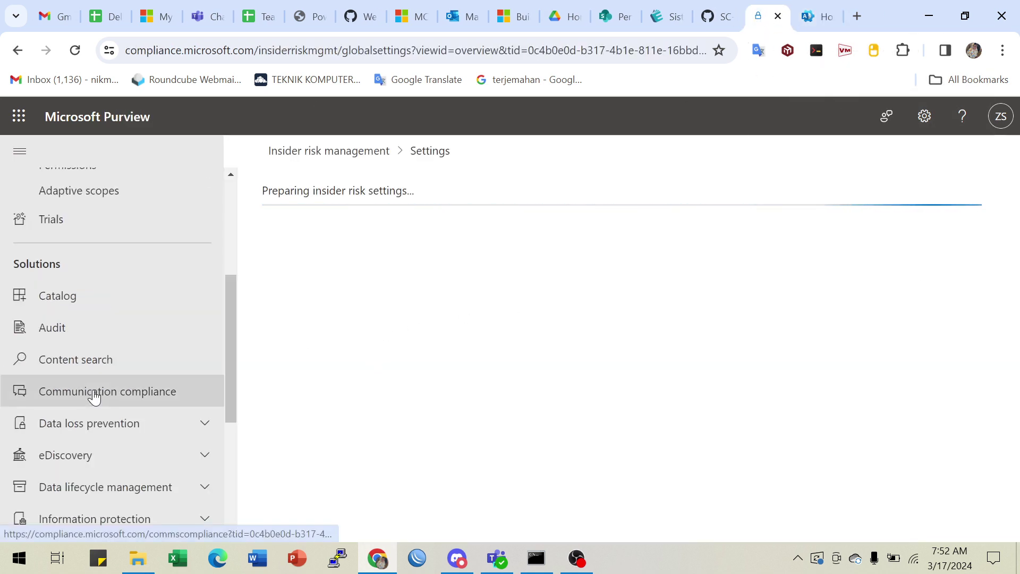
Look through the Purview navigation while the insider risk settings load, and reload the page
scroll(101, 398, "up", 5)
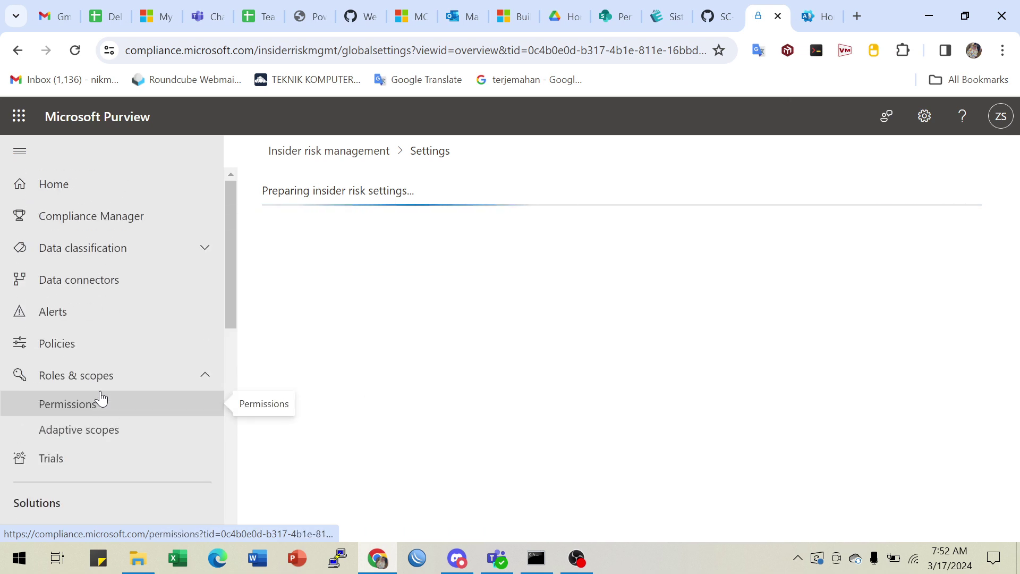
scroll(101, 397, "down", 9)
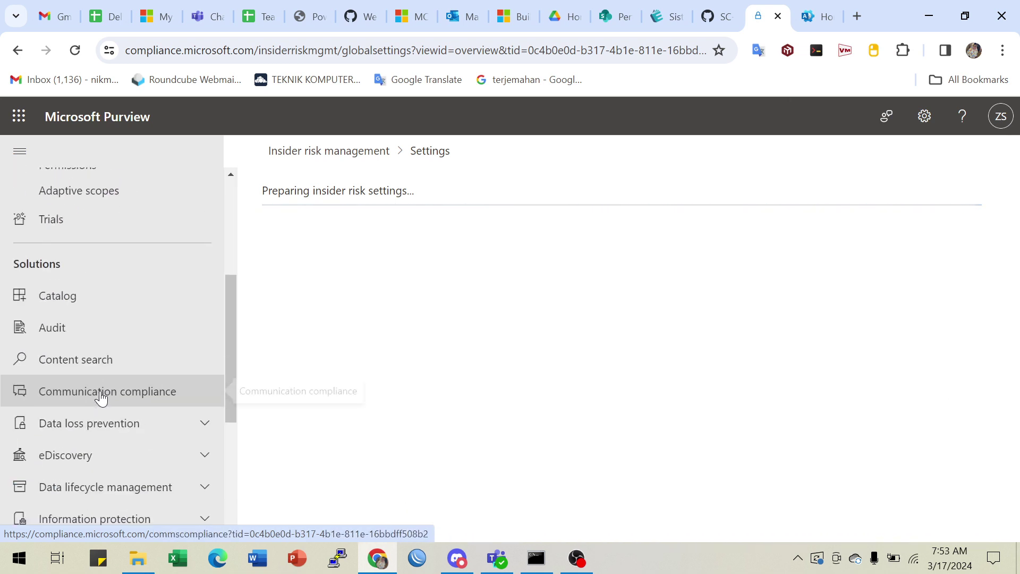
scroll(101, 397, "down", 1)
scroll(101, 397, "up", 5)
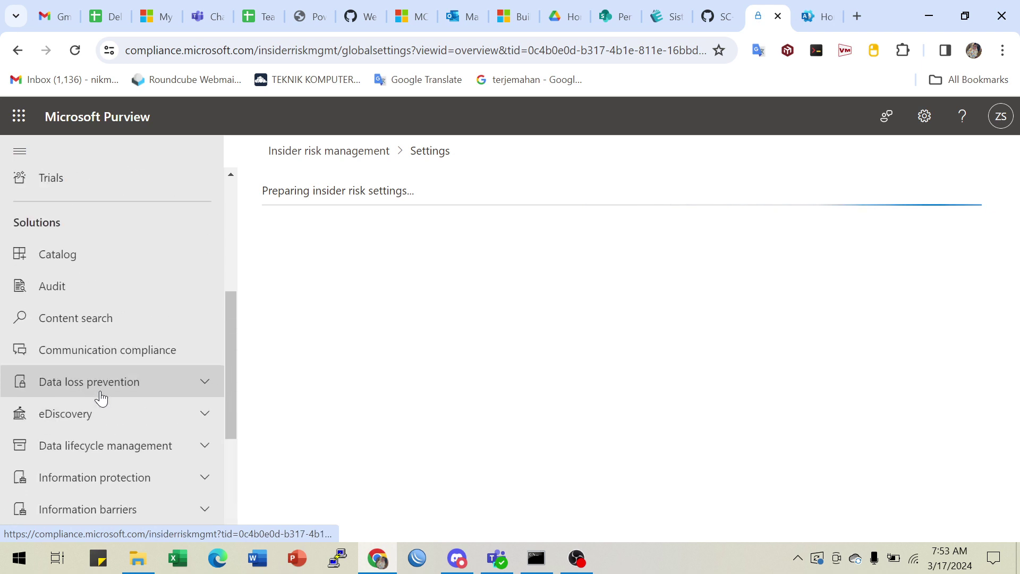
scroll(101, 398, "up", 4)
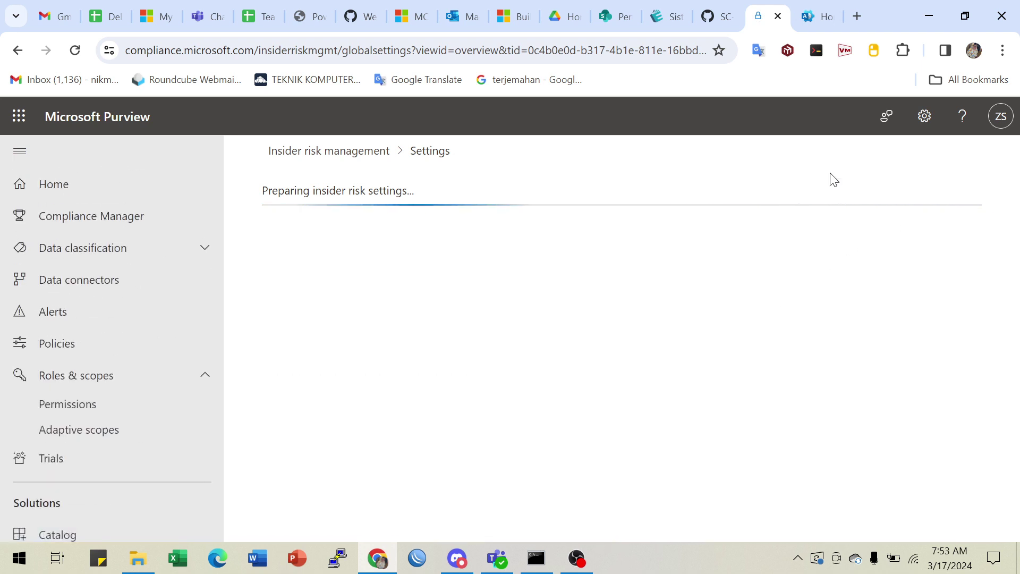
left_click(74, 52)
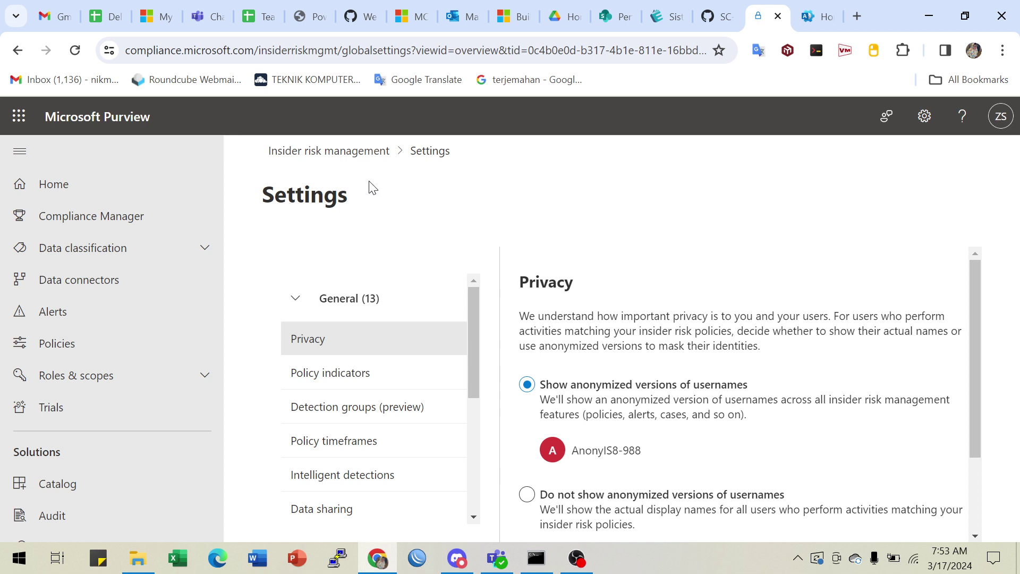
Examine the General settings categories and the Privacy options for showing anonymized or actual usernames
scroll(398, 314, "down", 2)
scroll(325, 323, "up", 2)
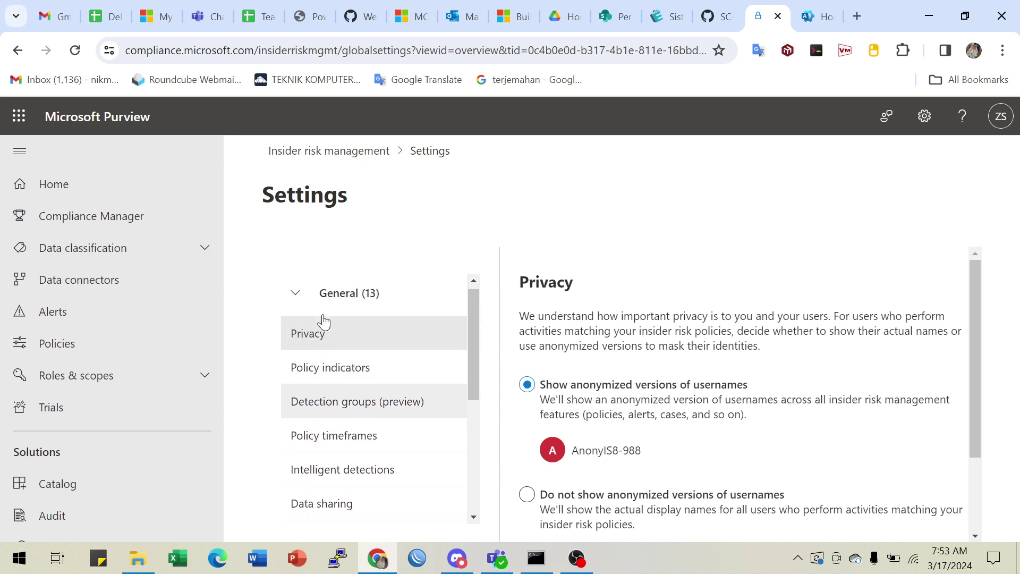
scroll(345, 330, "down", 2)
scroll(345, 329, "up", 2)
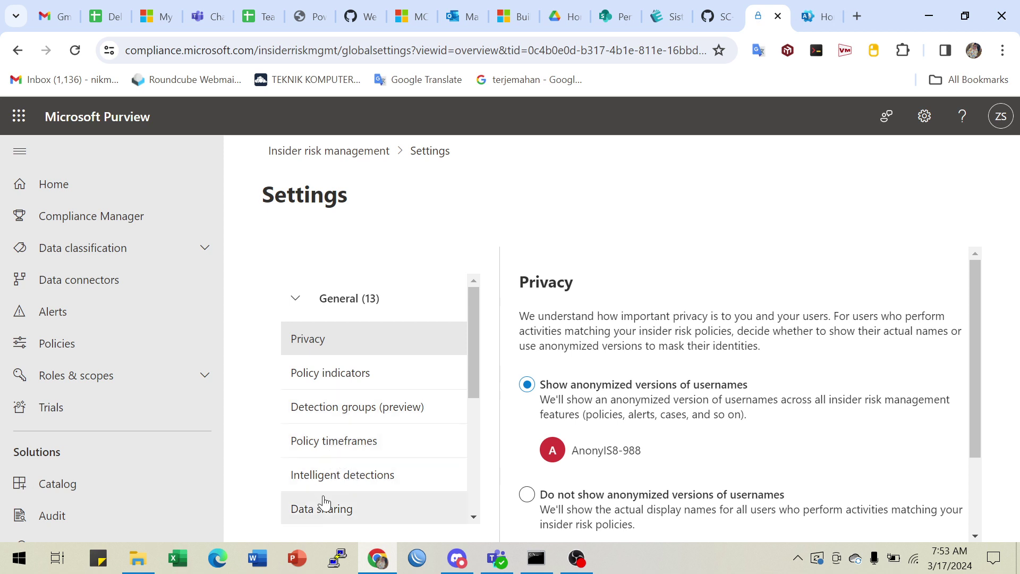
scroll(376, 425, "down", 5)
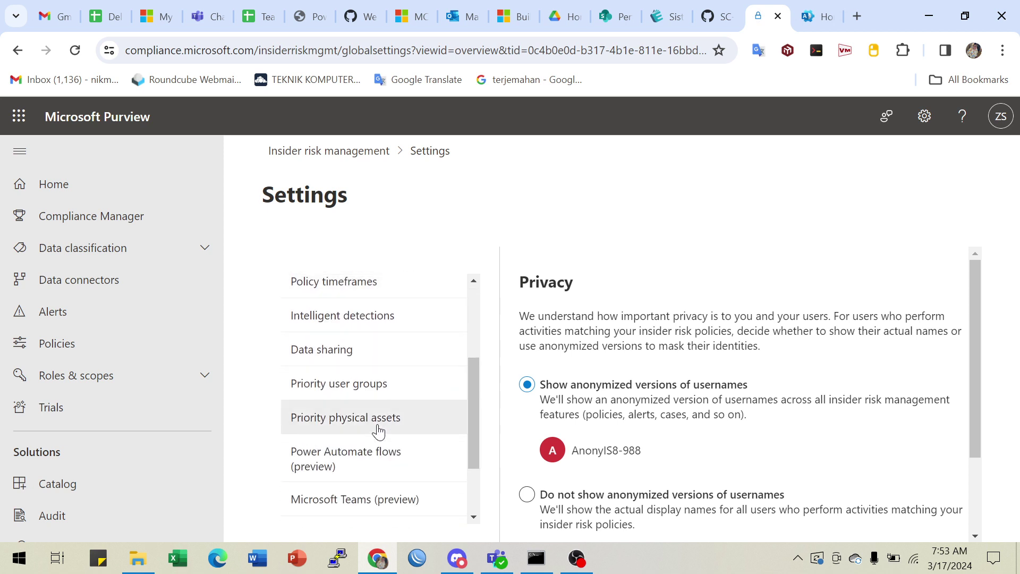
scroll(376, 429, "up", 5)
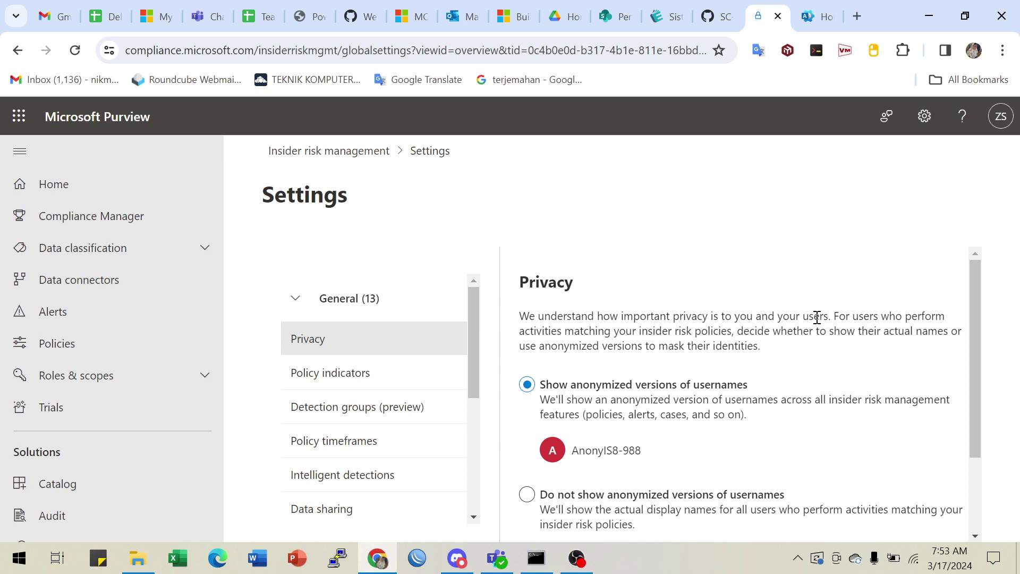
scroll(771, 376, "down", 1)
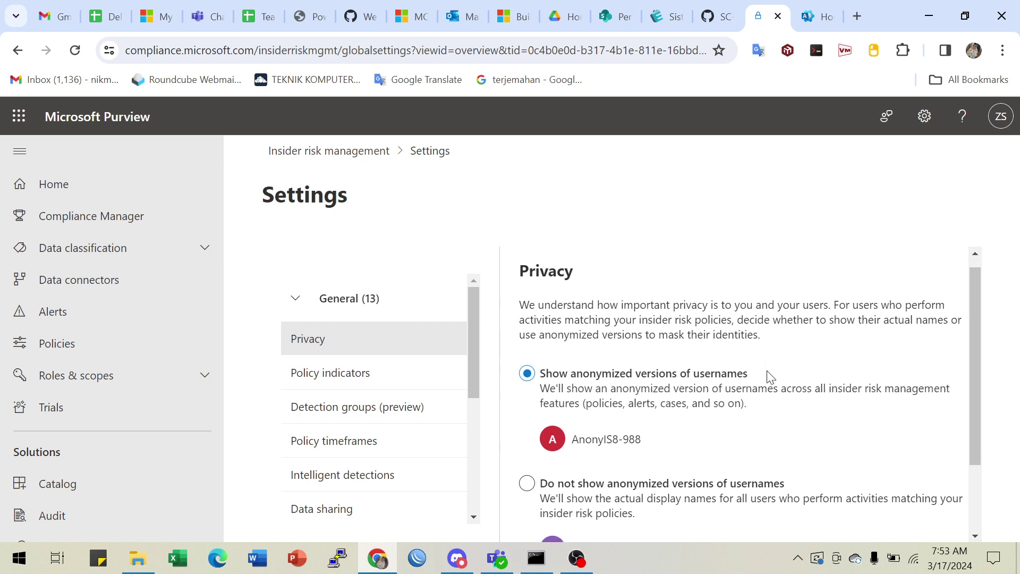
scroll(771, 376, "down", 2)
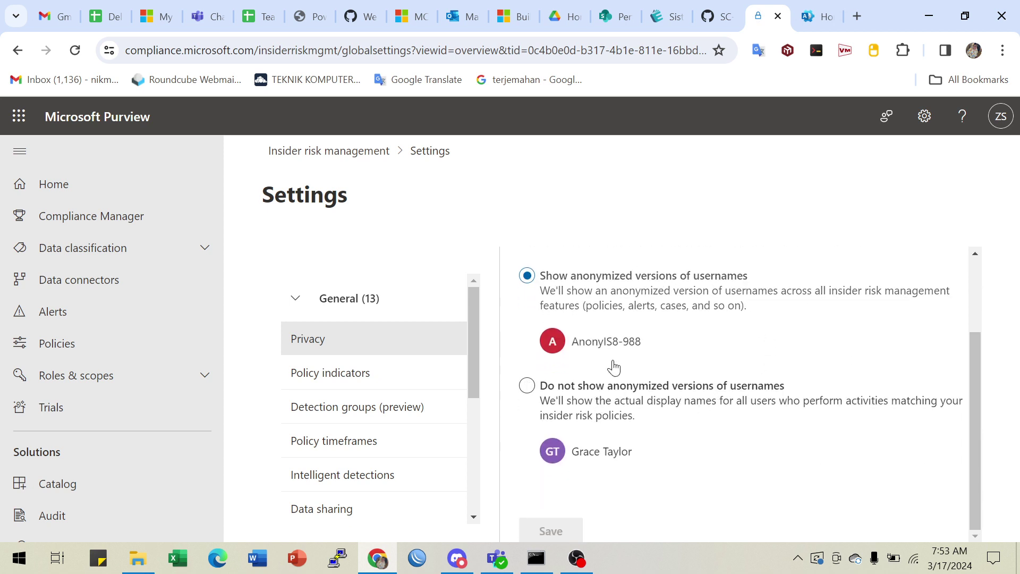
scroll(614, 367, "up", 2)
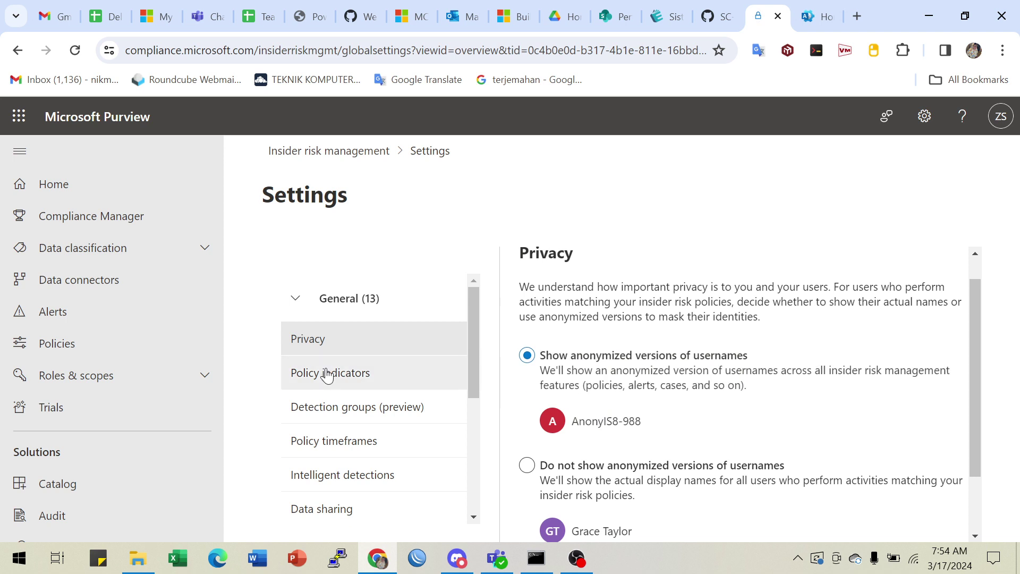
Open the Policy indicators settings and review the built-in Office indicators and the custom indicators
left_click(308, 372)
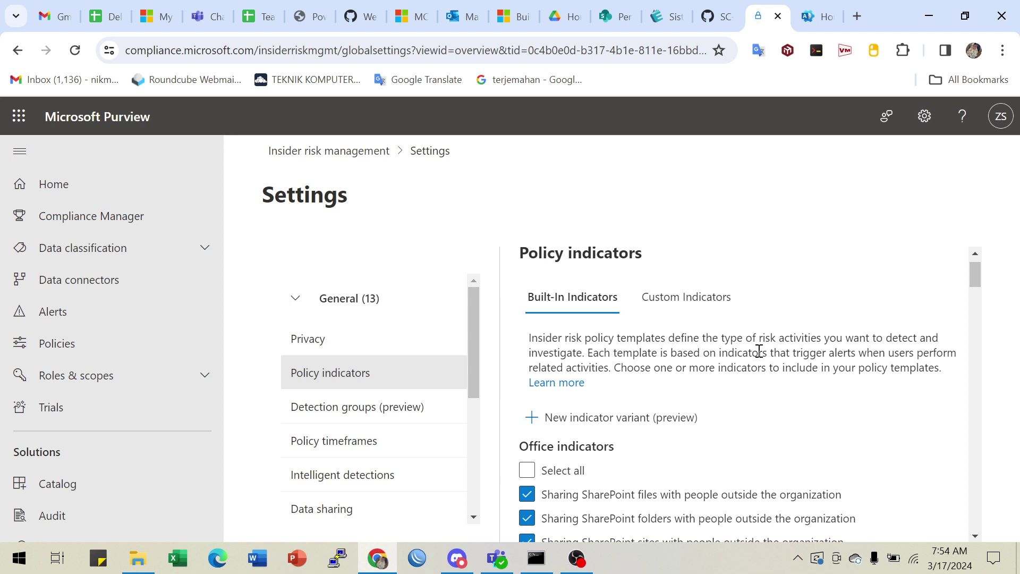
scroll(641, 354, "down", 3)
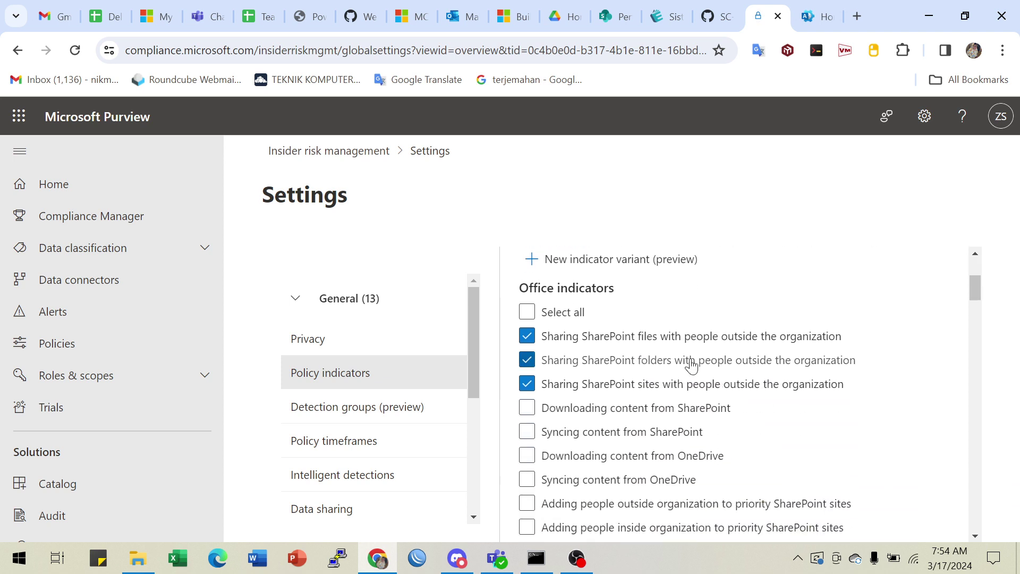
scroll(691, 365, "up", 3)
left_click(688, 308)
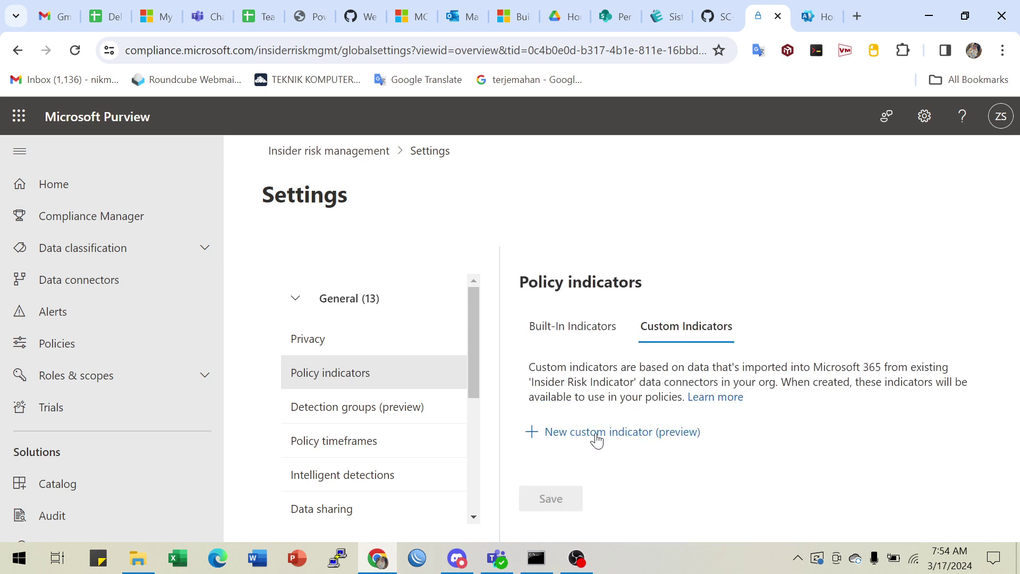
left_click(575, 333)
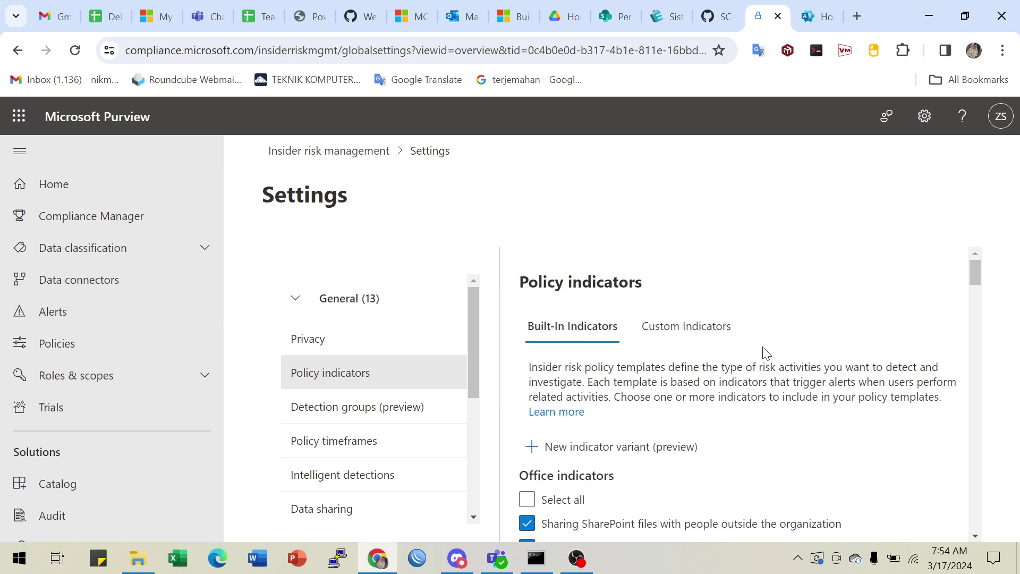
scroll(765, 353, "down", 3)
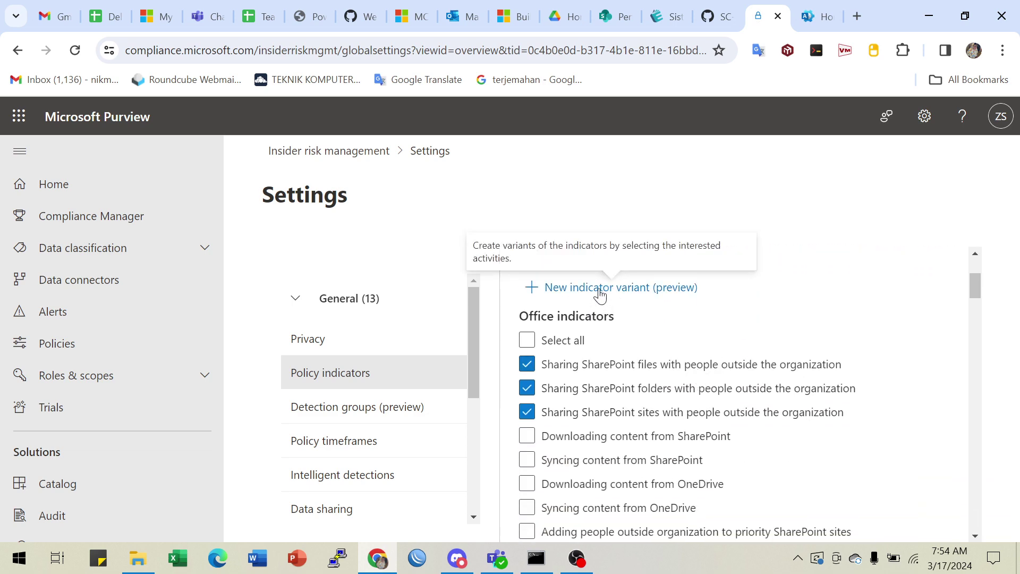
Open the New indicator variant form and browse the available base indicators, from Office to Device indicators
left_click(679, 293)
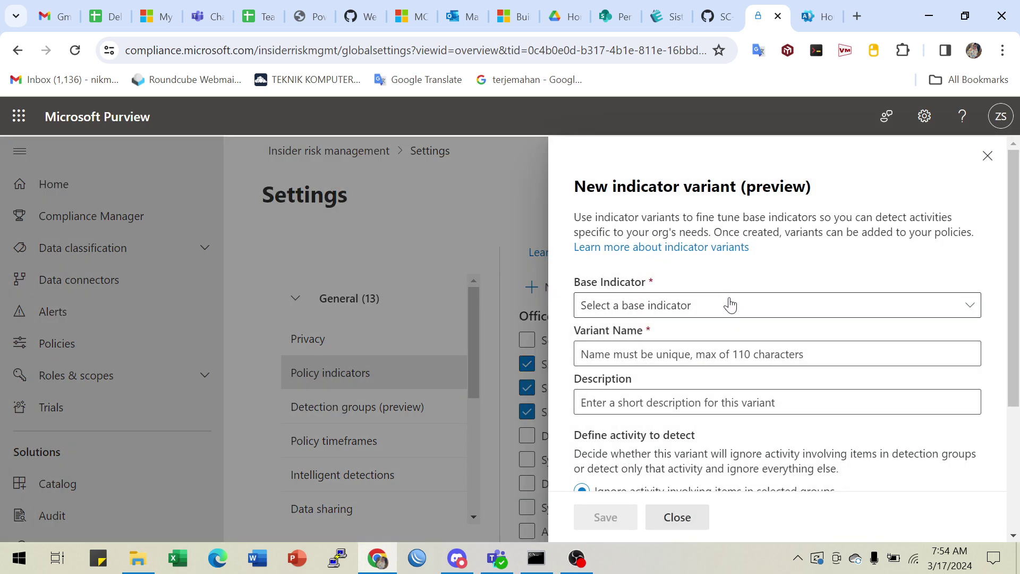
left_click(729, 313)
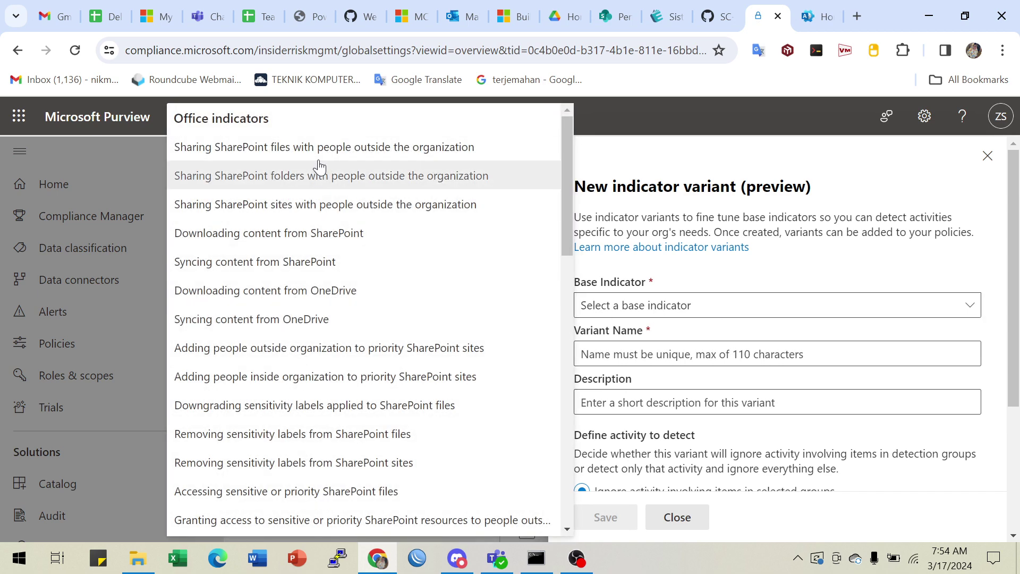
scroll(271, 317, "down", 10)
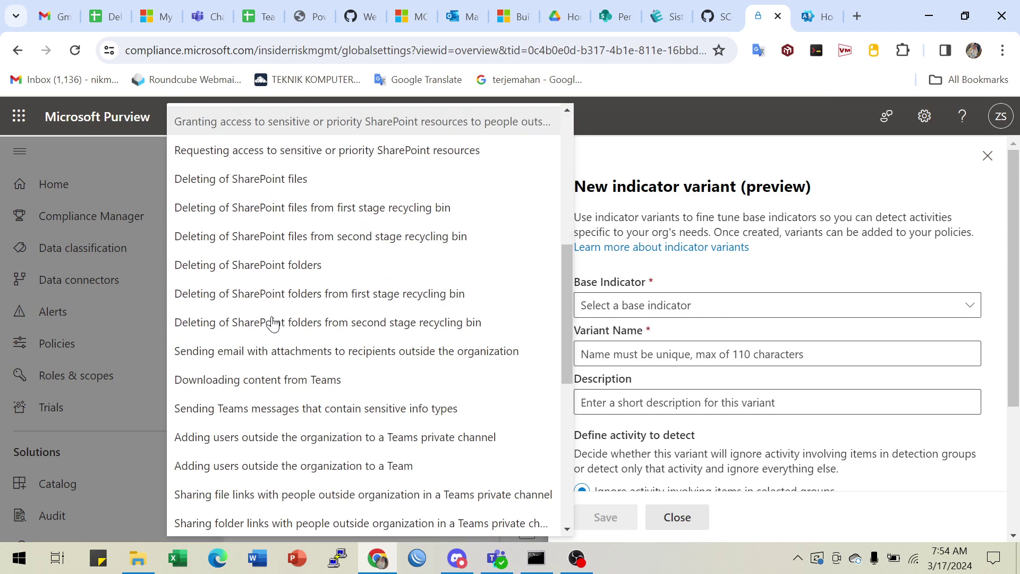
scroll(272, 319, "down", 2)
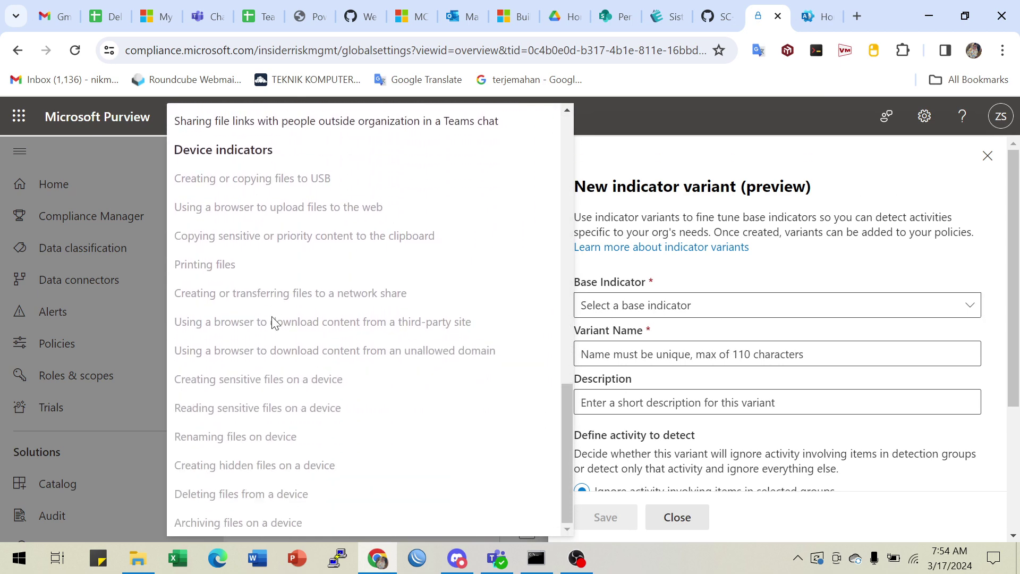
Choose Downloading content from OneDrive as the base indicator, check which detection groups it supports, and close the variant form without saving
scroll(272, 319, "up", 15)
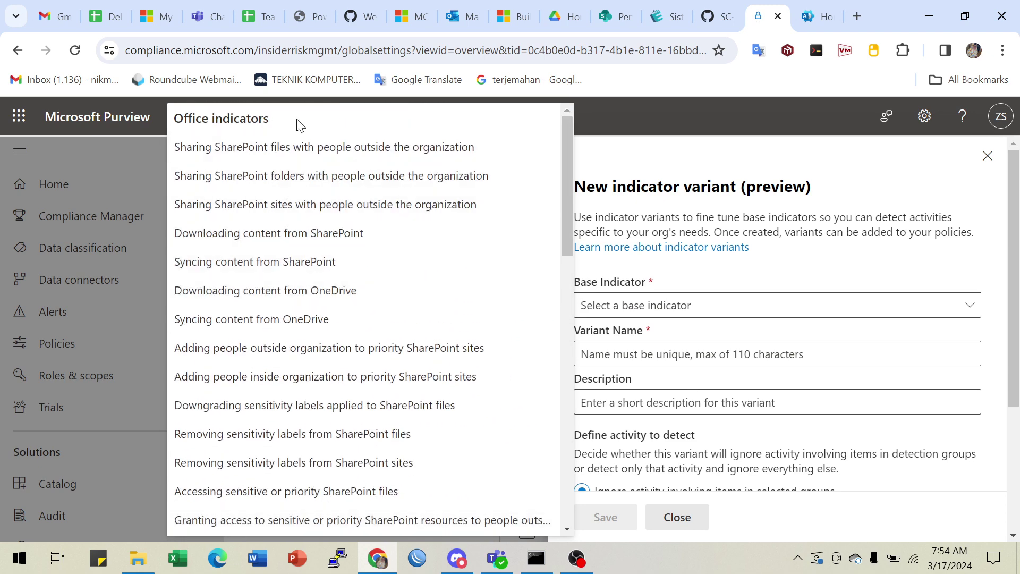
left_click(307, 294)
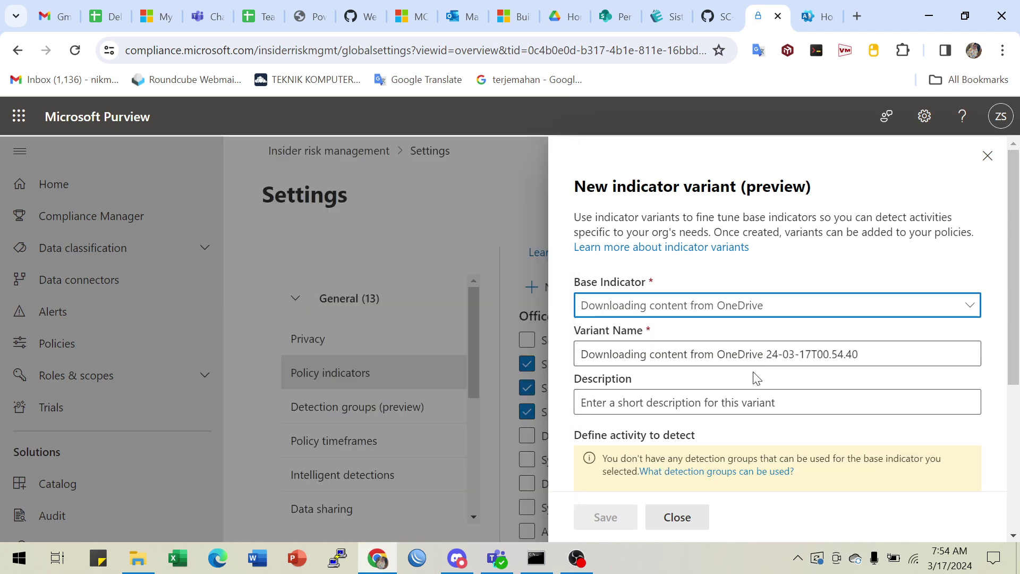
scroll(715, 374, "down", 5)
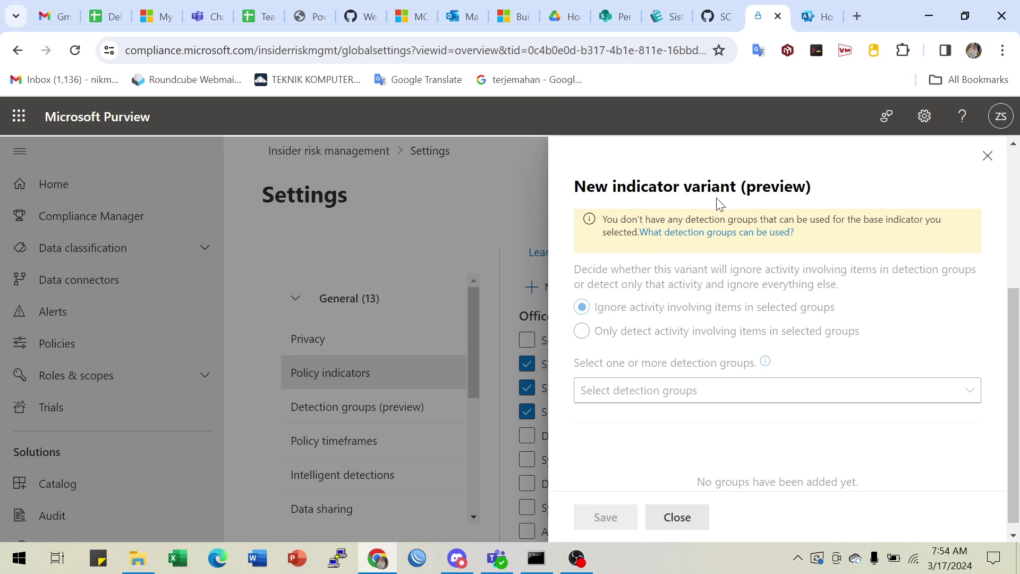
scroll(700, 449, "up", 5)
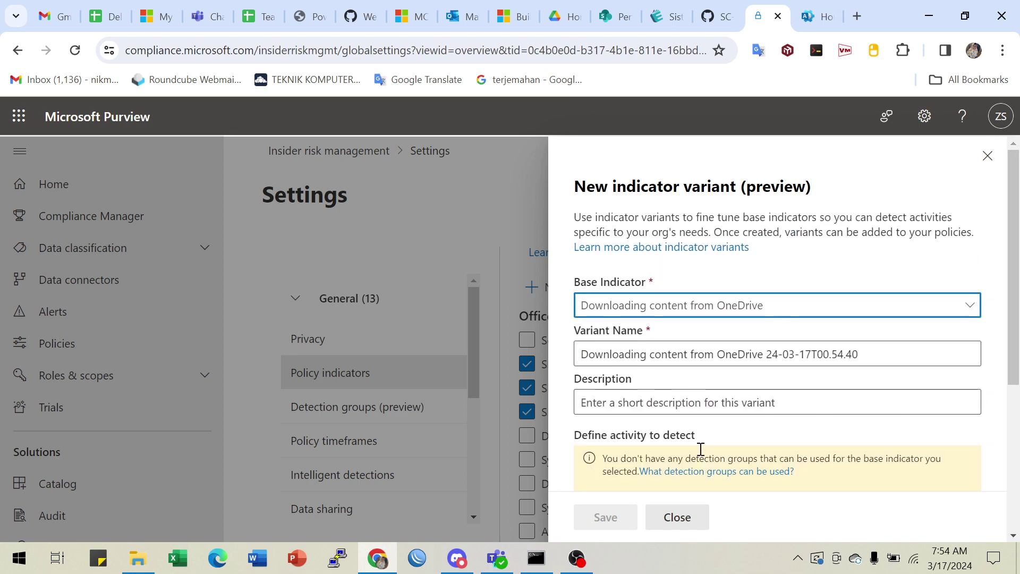
scroll(652, 409, "down", 3)
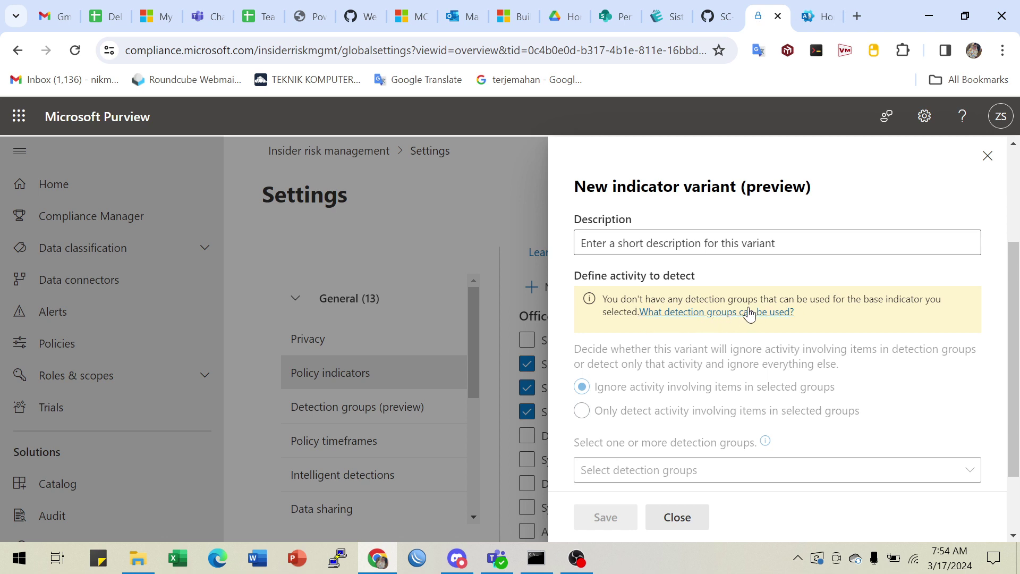
left_click(706, 313)
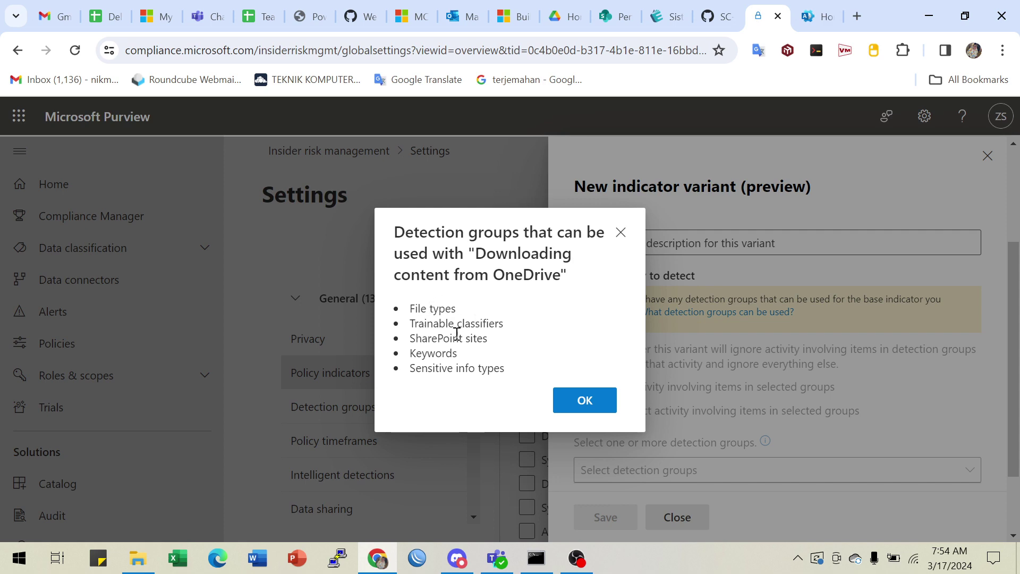
left_click(582, 401)
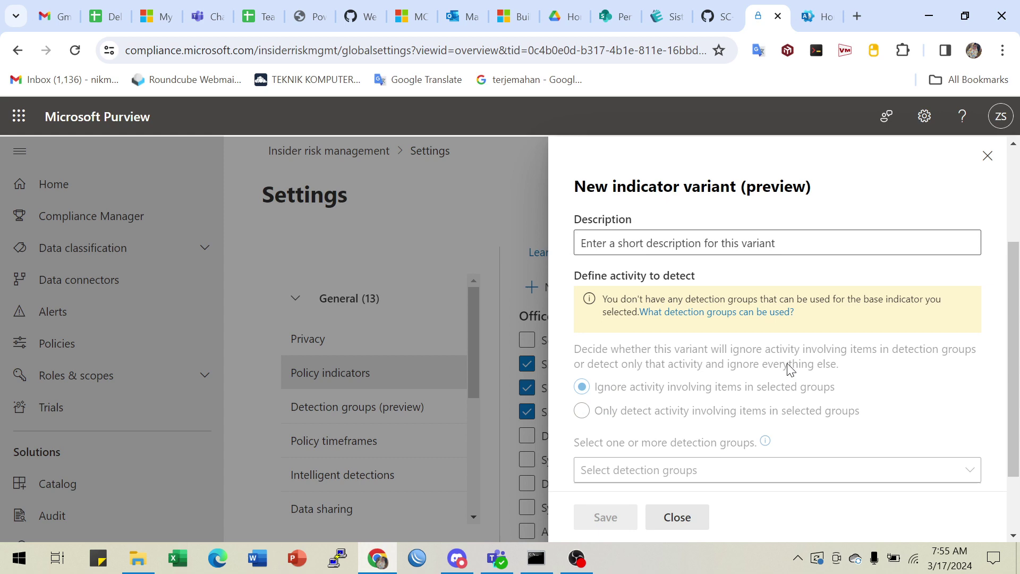
left_click(987, 156)
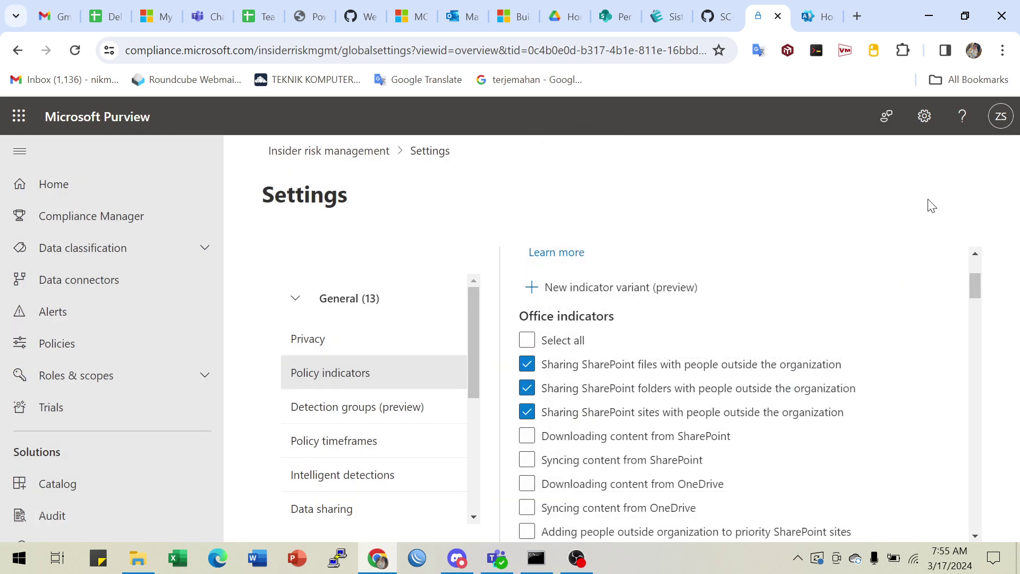
Open the Detection groups (preview) settings and review the group types, from Domains to Trainable classifiers
left_click(328, 417)
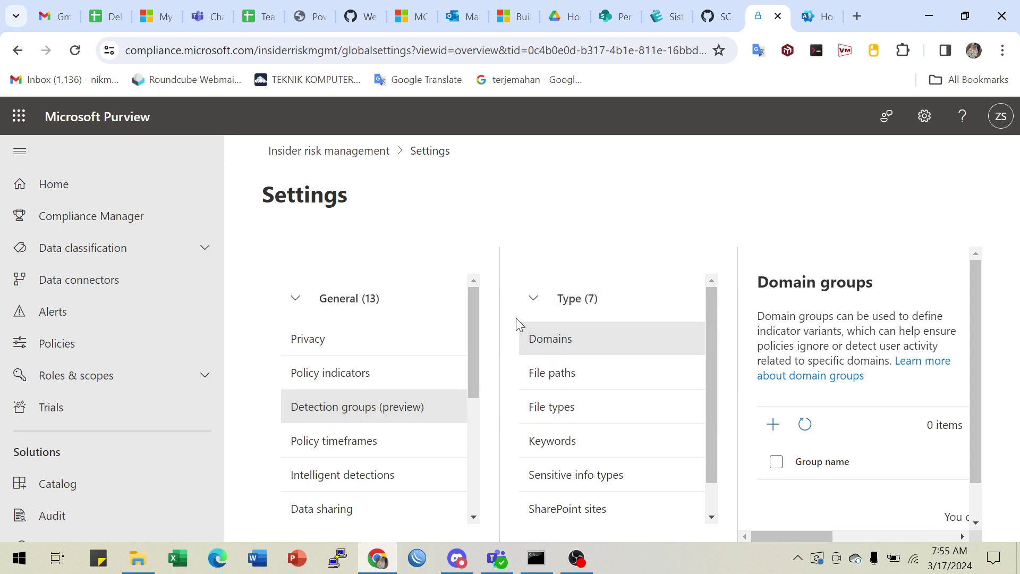
scroll(579, 413, "down", 1)
scroll(579, 416, "up", 1)
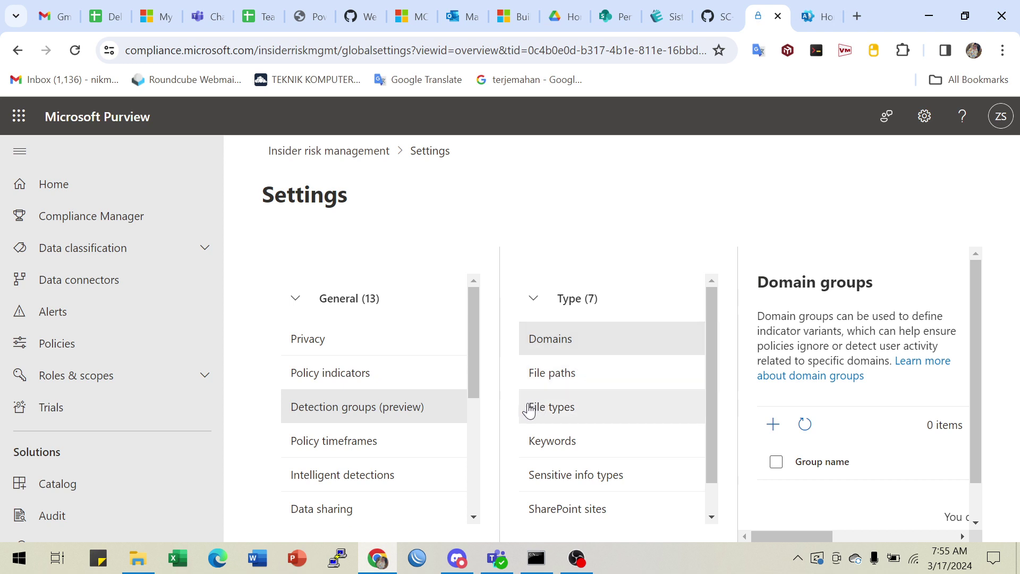
scroll(594, 413, "down", 1)
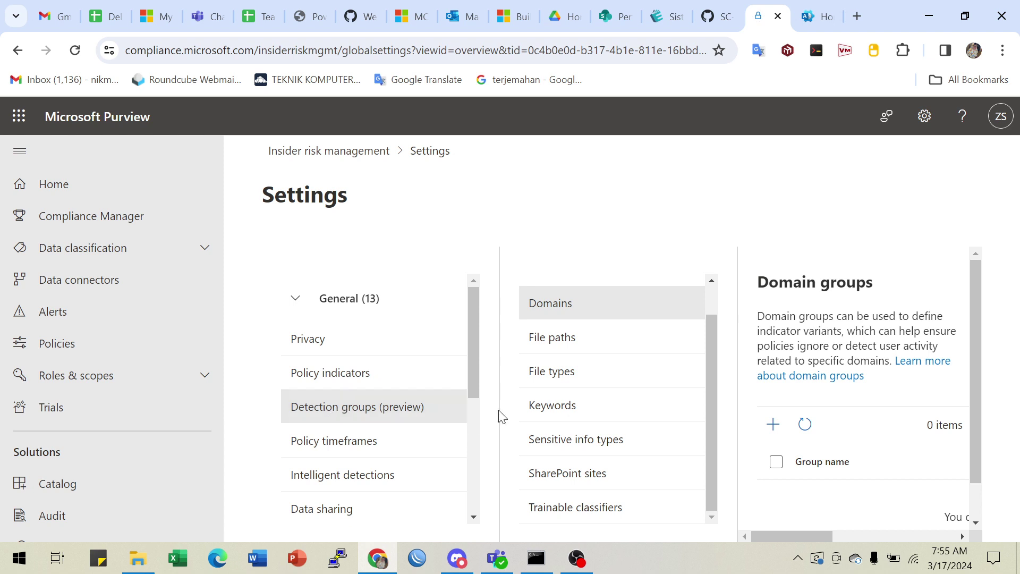
scroll(878, 405, "down", 1)
scroll(879, 409, "up", 1)
scroll(840, 350, "down", 1)
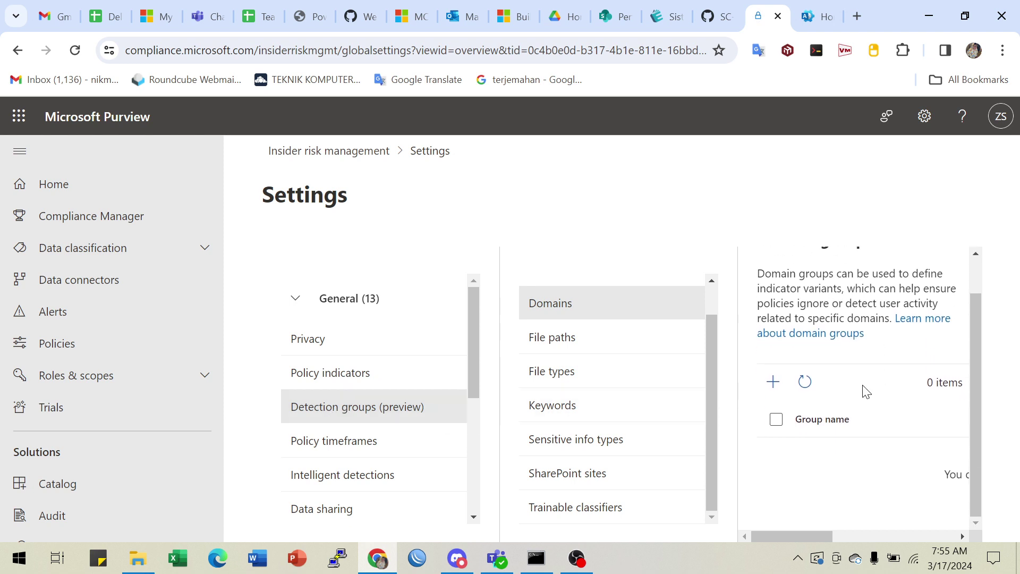
Open the New domain group form, examine its name, description and domain fields, and close it without saving
left_click(773, 383)
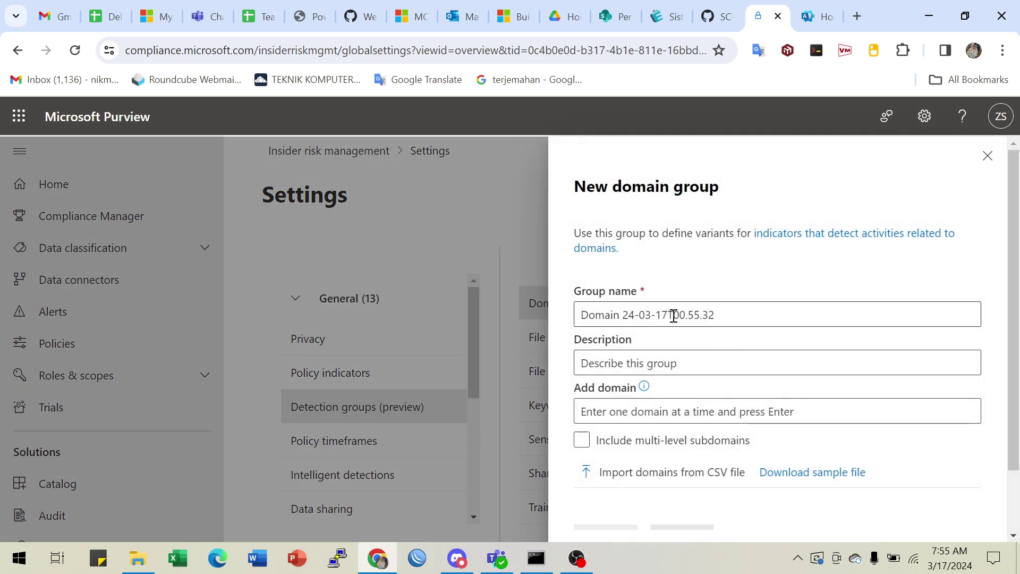
left_click(658, 315)
left_click(662, 359)
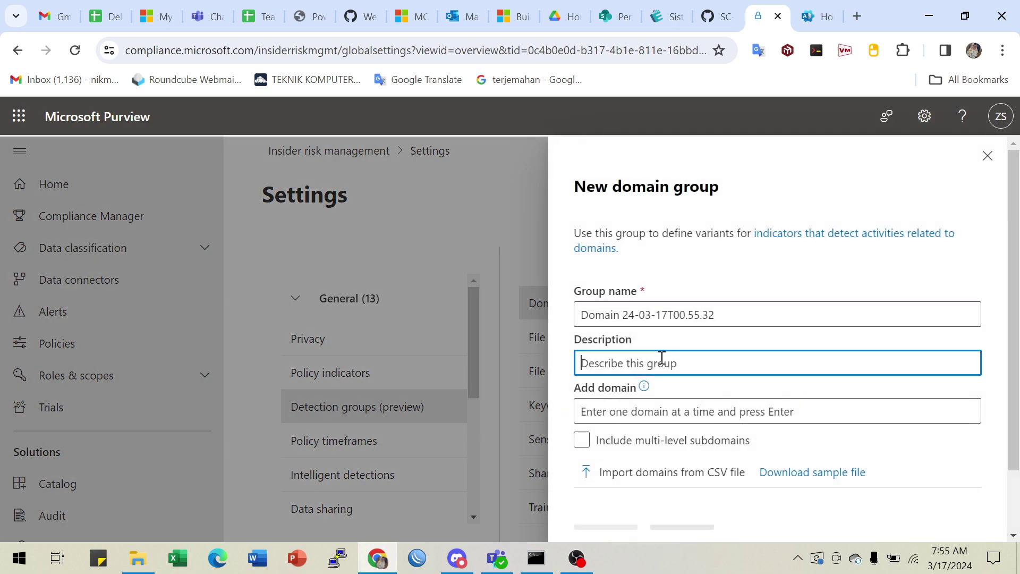
left_click(668, 405)
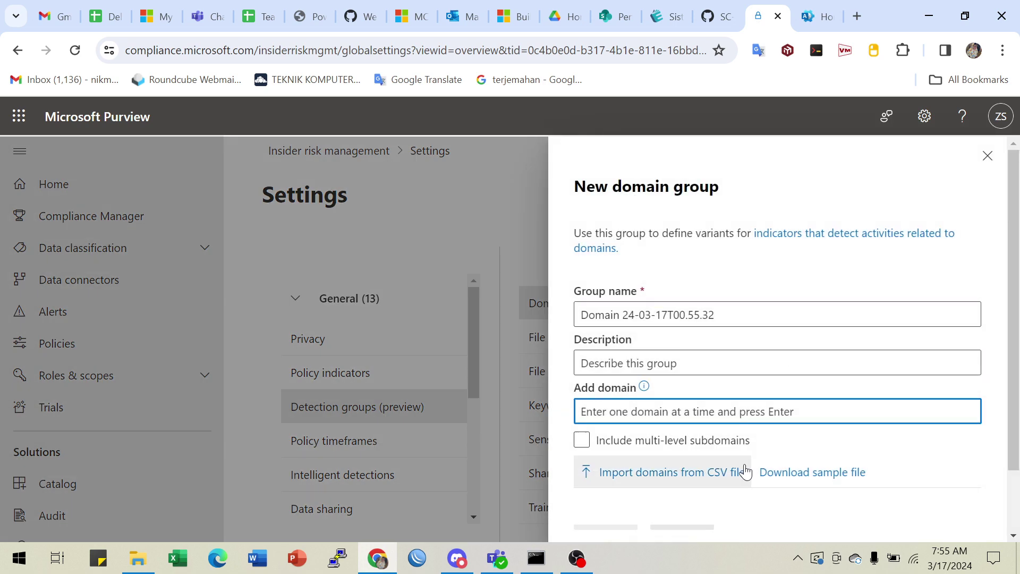
left_click(988, 156)
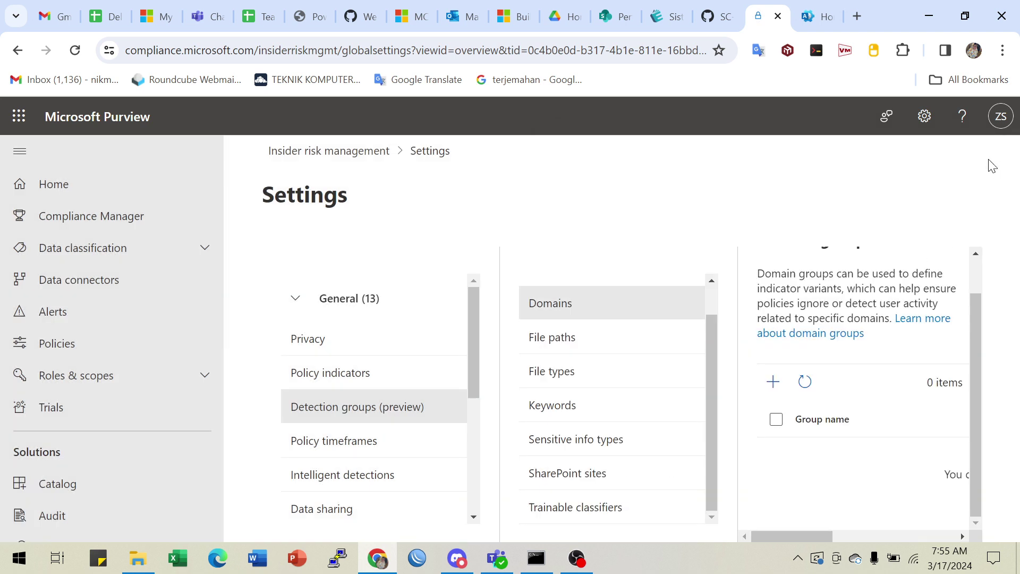
Open the Policy timeframes settings and review the explanation and the Activation window slider
scroll(364, 472, "down", 1)
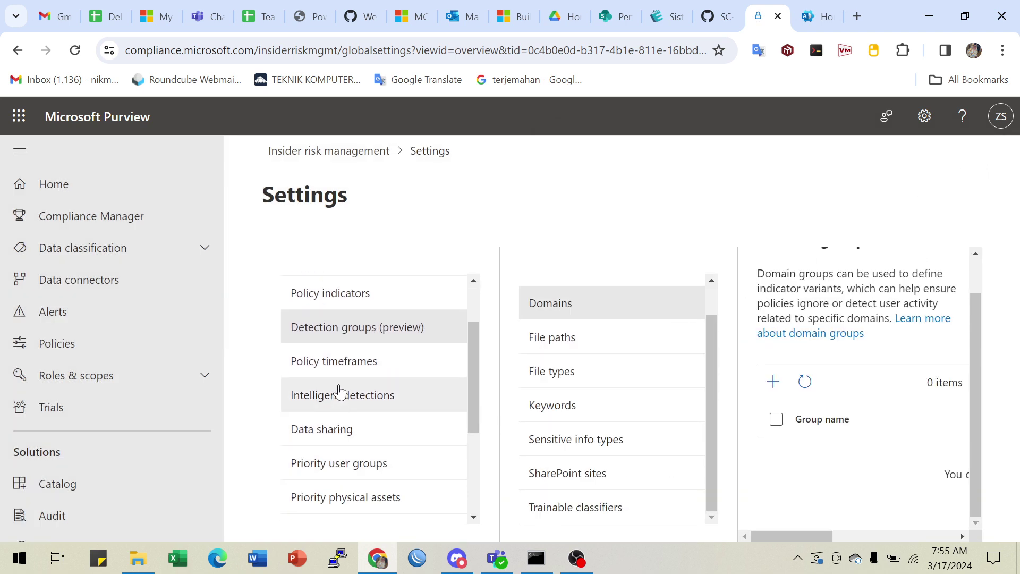
left_click(341, 363)
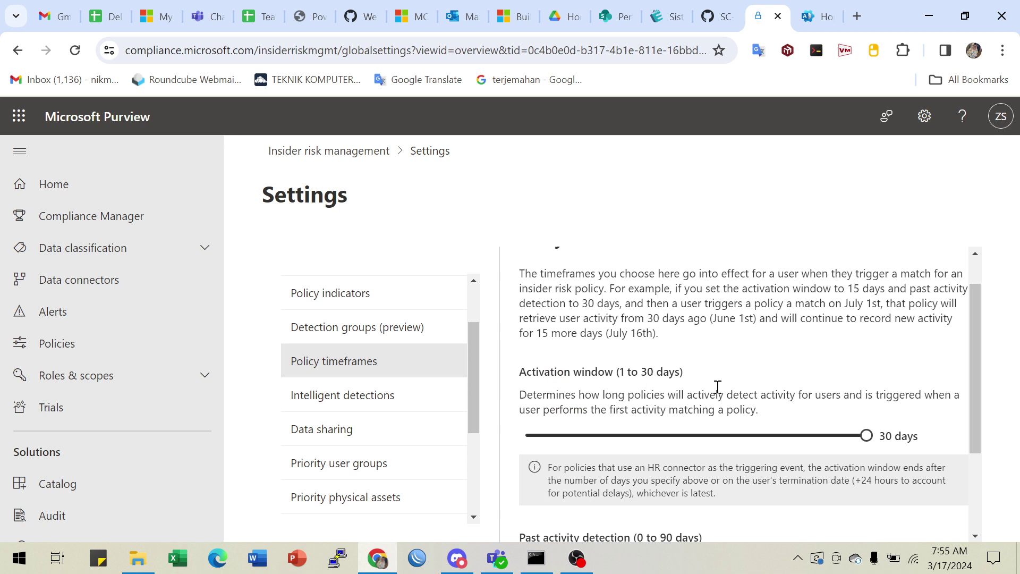
scroll(718, 387, "up", 2)
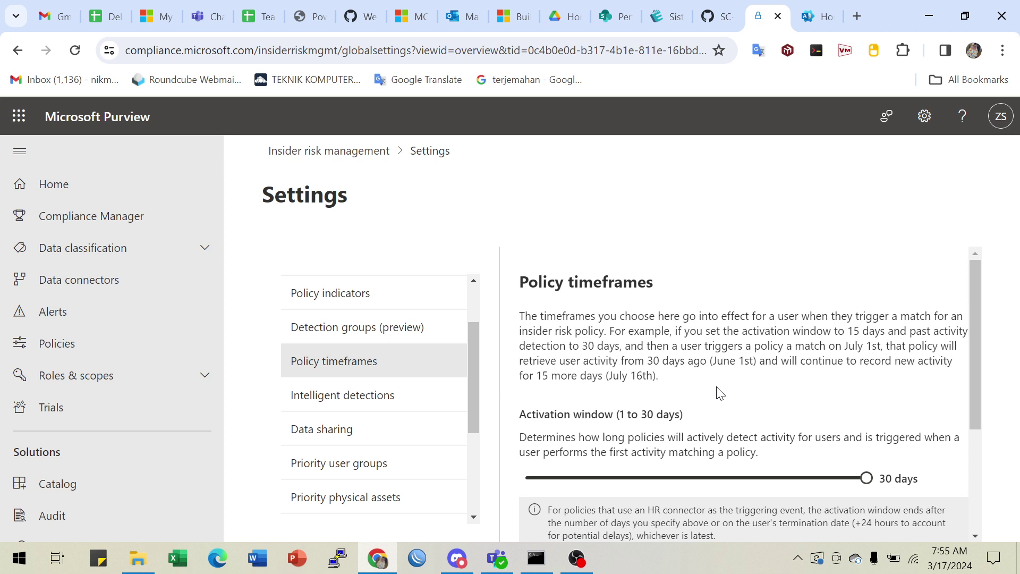
scroll(718, 389, "down", 2)
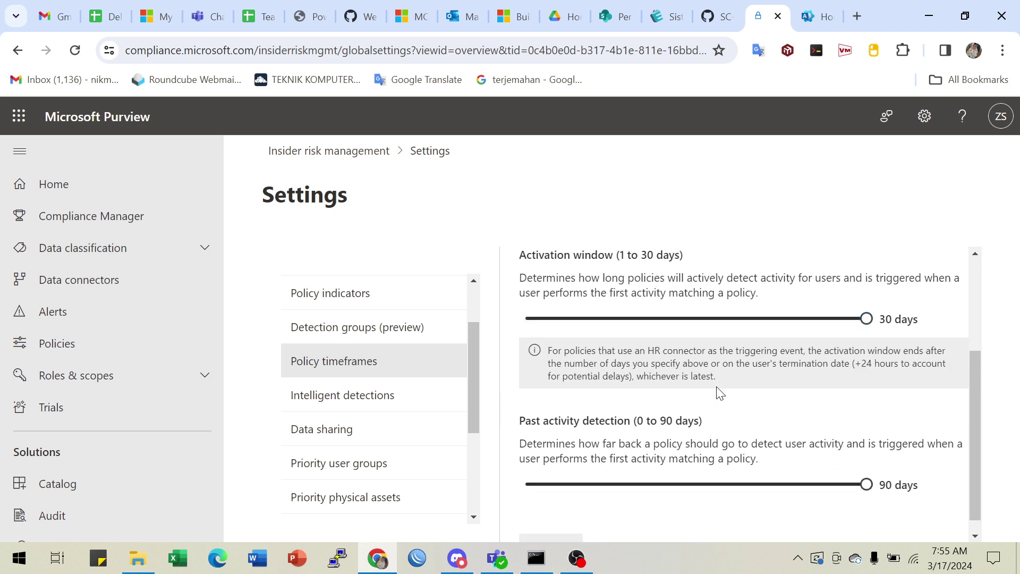
scroll(723, 378, "up", 1)
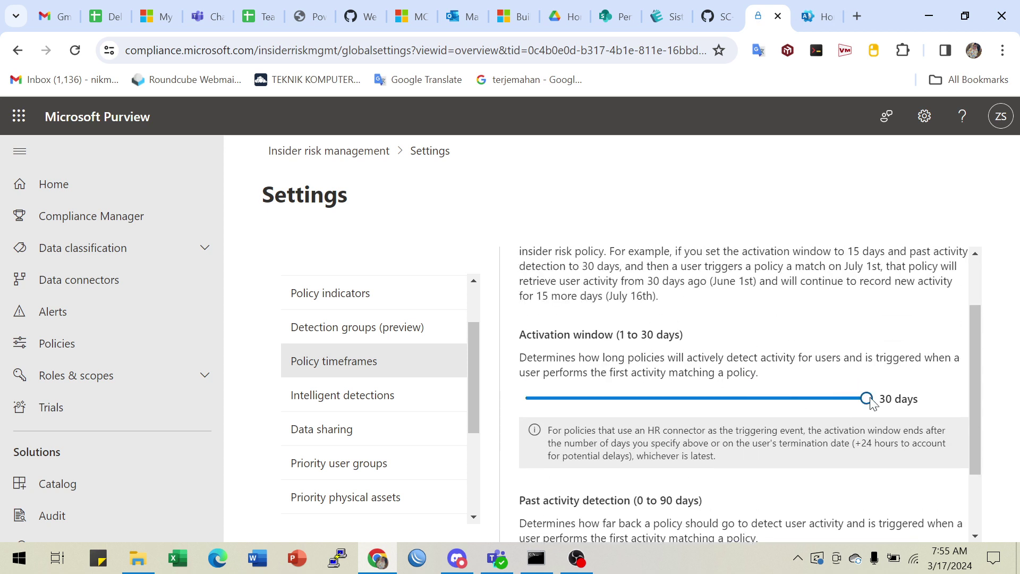
mouse_move(870, 405)
left_mouse_down()
mouse_move(563, 407)
mouse_move(872, 408)
left_mouse_up()
scroll(752, 409, "up", 2)
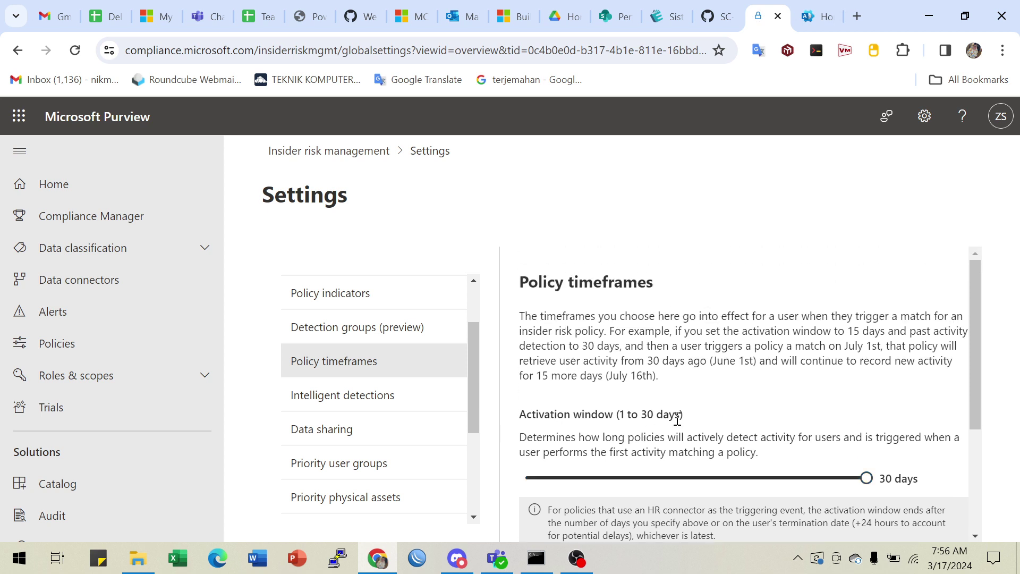
Examine the Past activity detection slider in the Policy timeframes settings
scroll(718, 424, "down", 3)
scroll(718, 423, "down", 1)
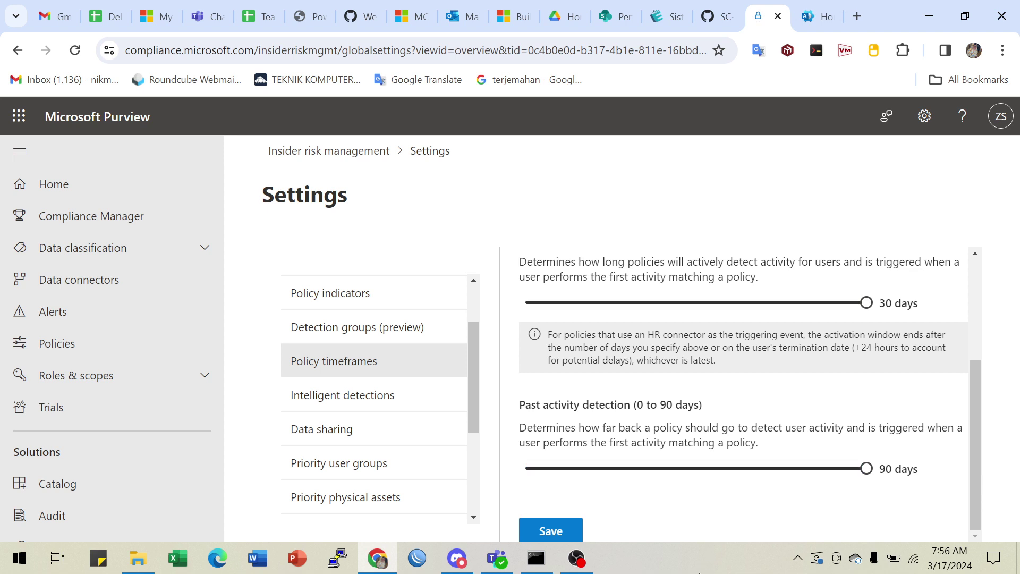
mouse_move(866, 468)
left_mouse_down()
mouse_move(631, 471)
mouse_move(866, 472)
left_mouse_up()
Open the Intelligent detections settings and read the Ignore email signature attachments (preview) option
scroll(388, 416, "down", 2)
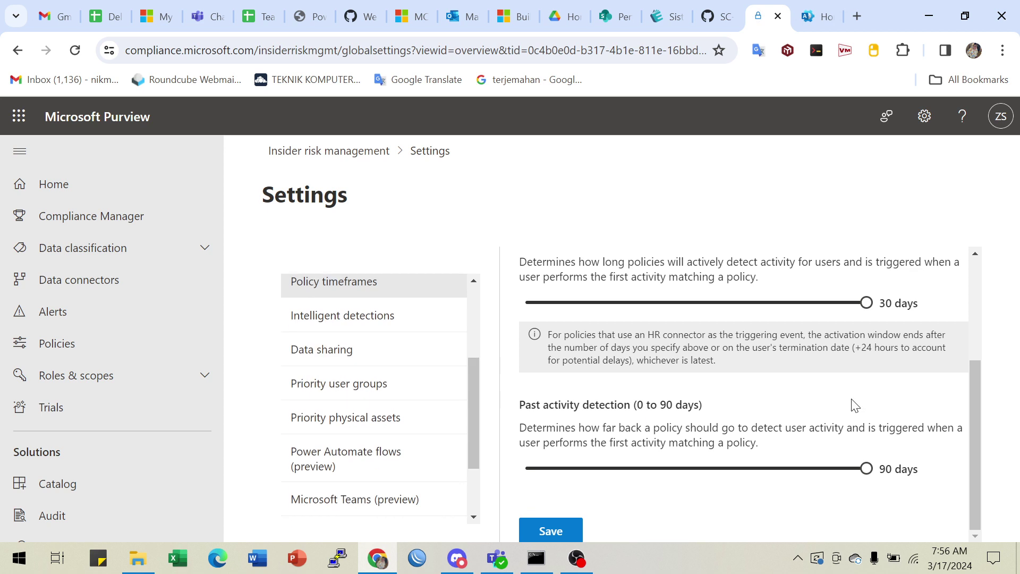
scroll(551, 401, "up", 3)
scroll(358, 341, "up", 2)
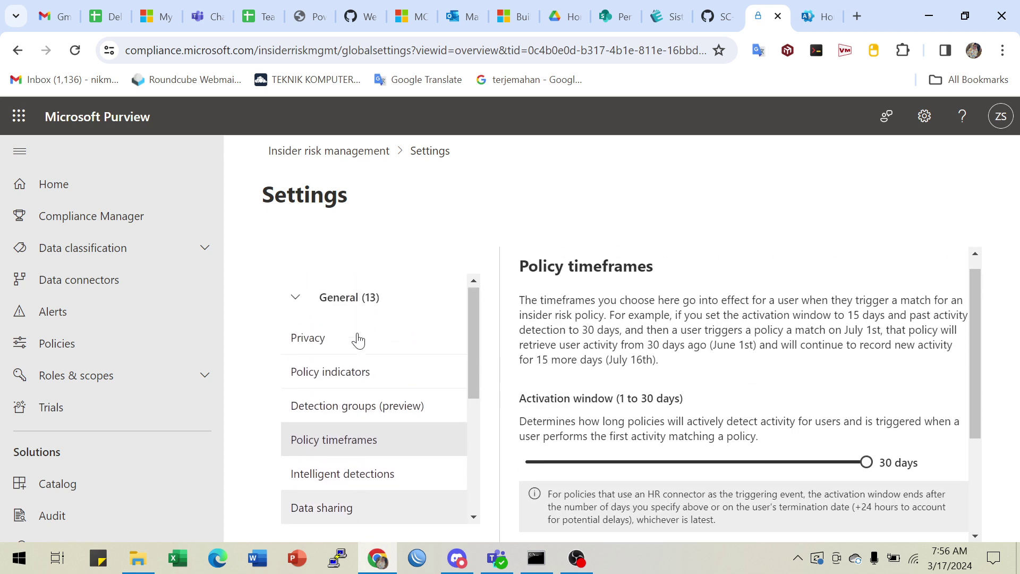
left_click(356, 476)
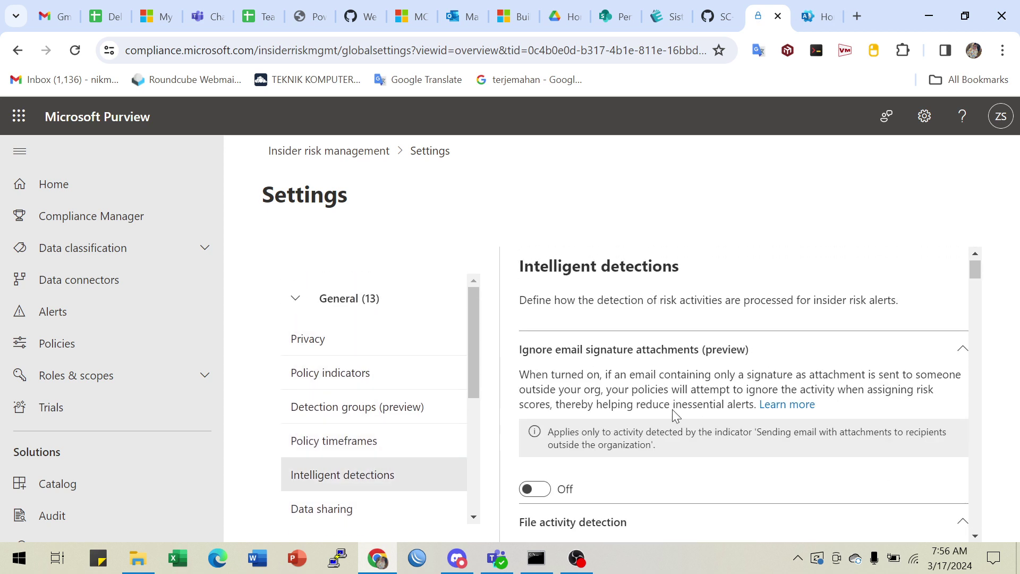
scroll(763, 338, "up", 1)
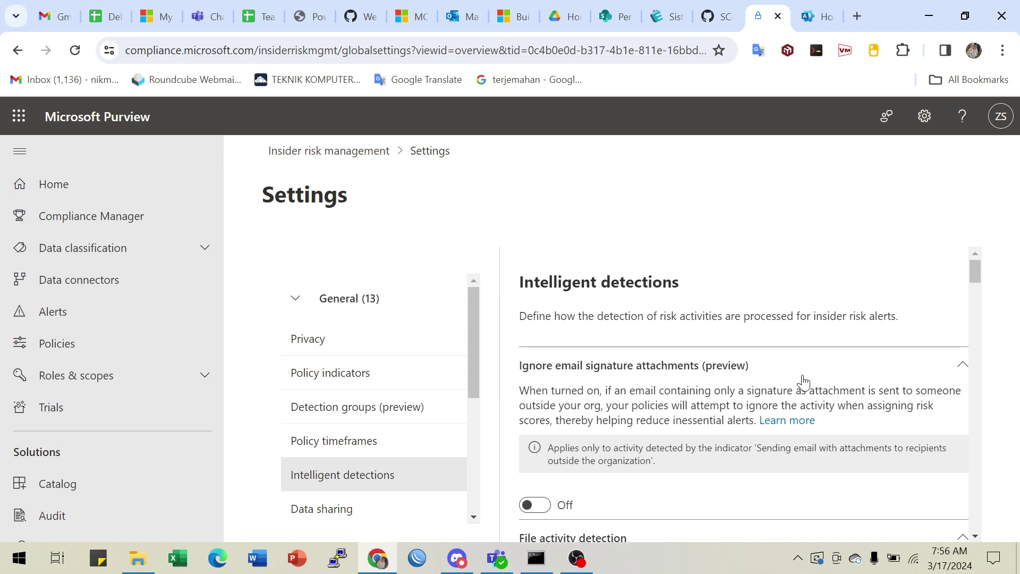
scroll(597, 383, "down", 1)
scroll(617, 310, "up", 1)
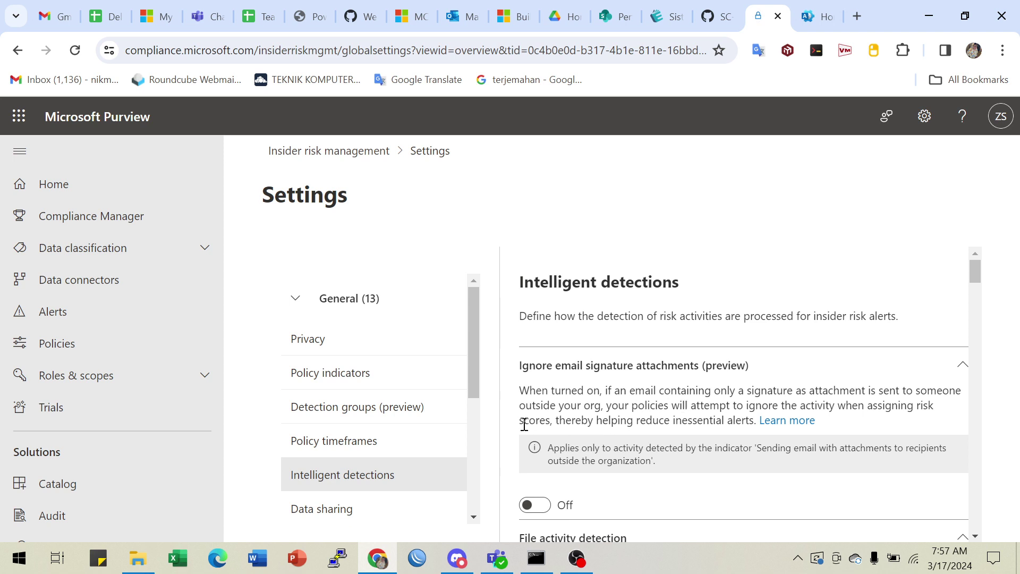
left_click_drag(525, 422, 565, 420)
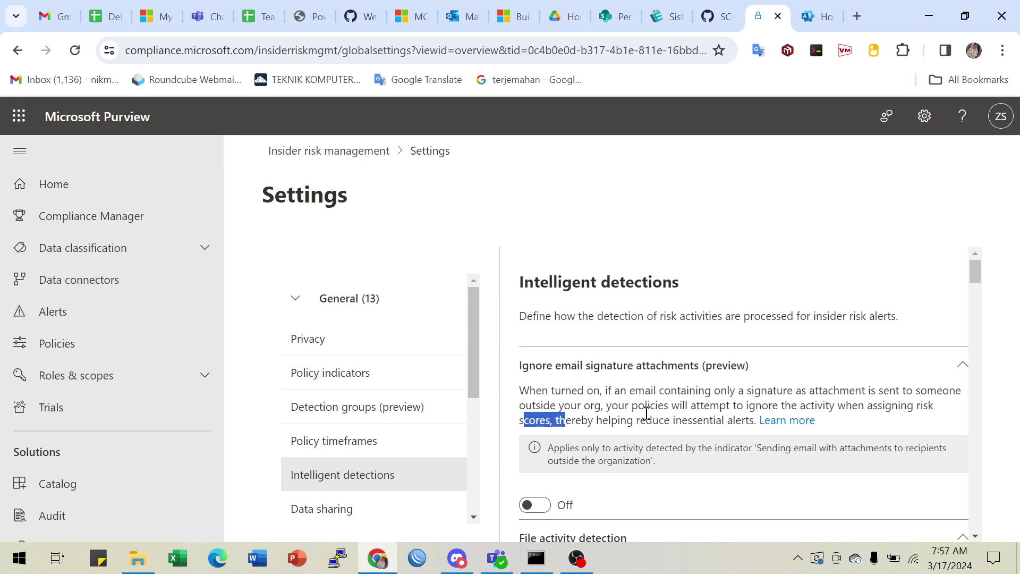
Review the File activity detection settings, covering file type exclusions and the minimum daily events that boost scores for unusual activity
scroll(678, 391, "down", 5)
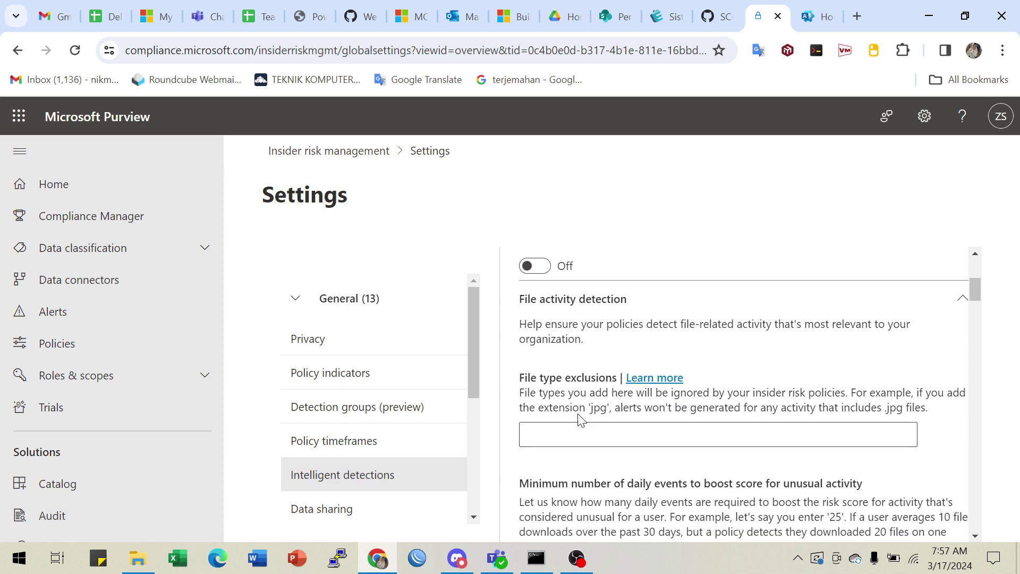
left_click(562, 434)
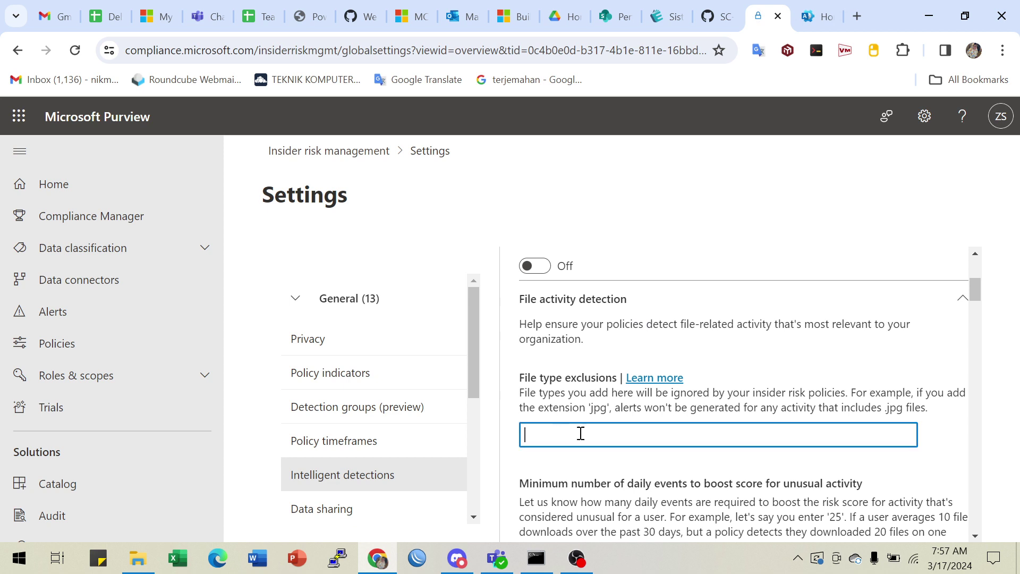
left_click_drag(589, 408, 617, 409)
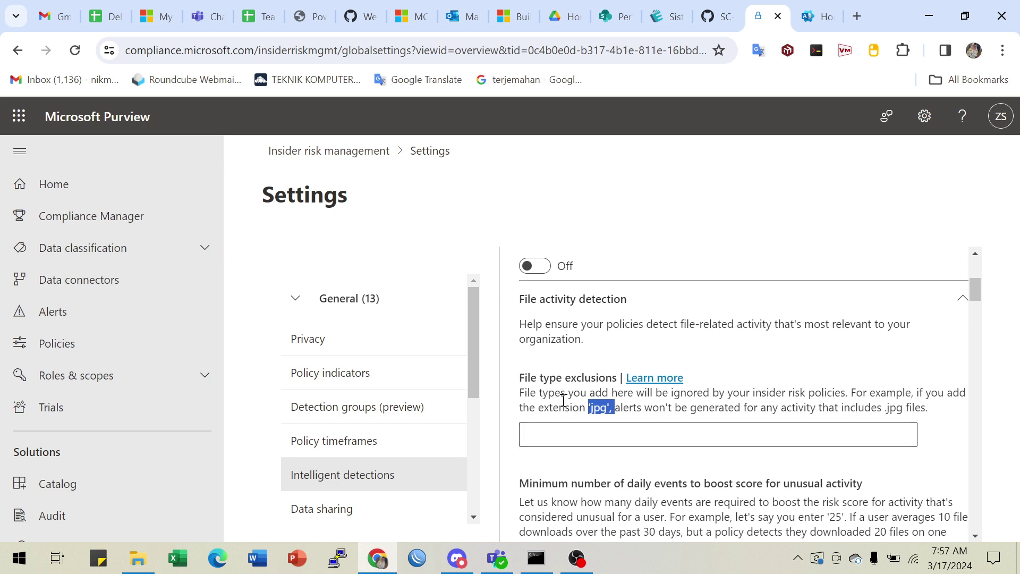
scroll(681, 478, "down", 3)
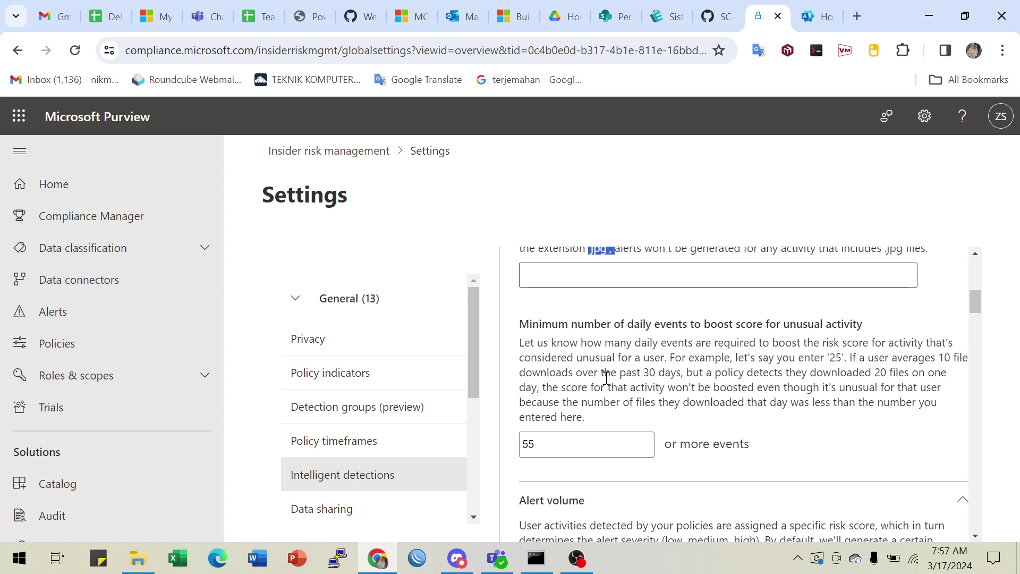
scroll(593, 399, "down", 1)
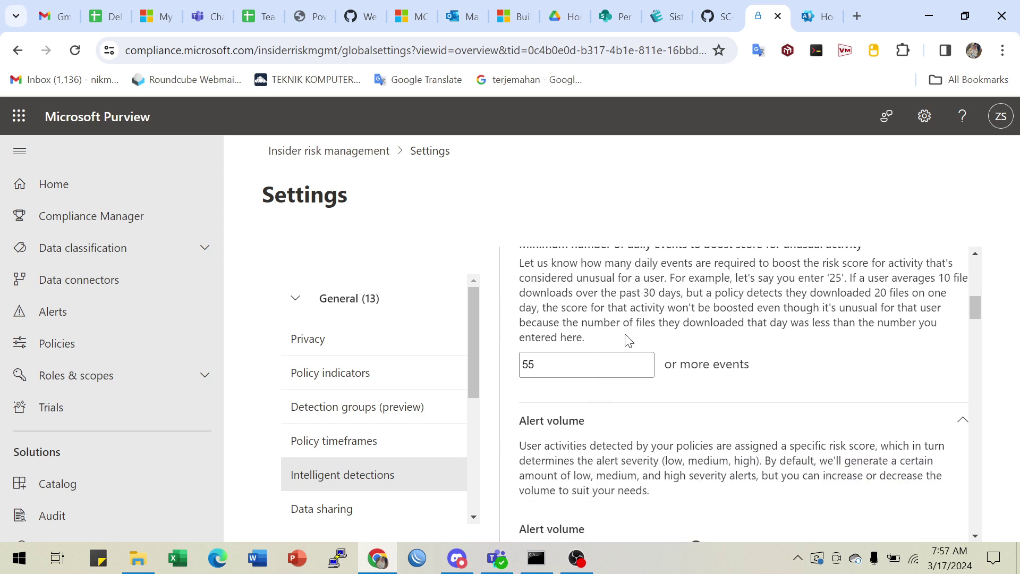
scroll(629, 339, "up", 2)
scroll(628, 338, "down", 1)
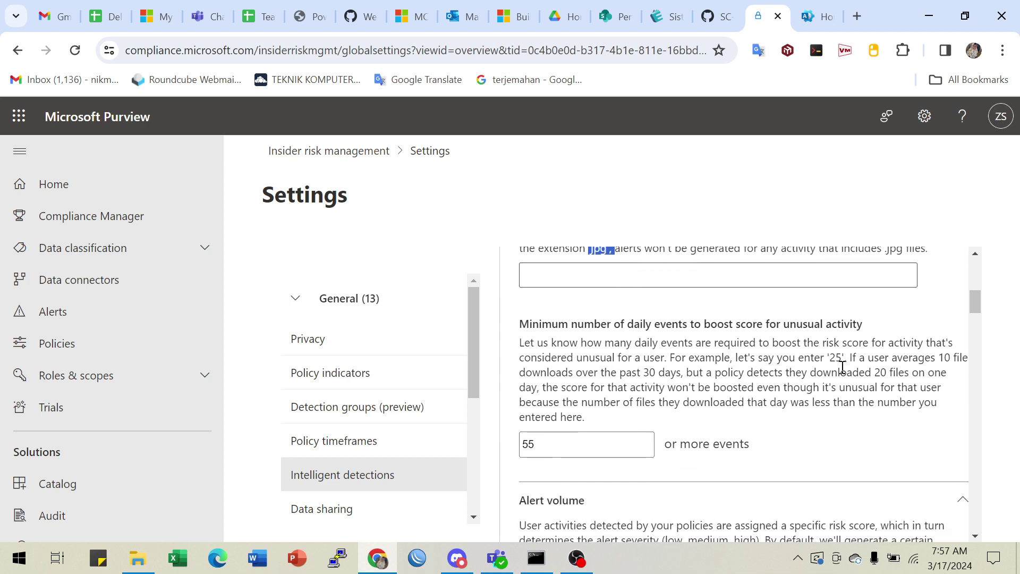
Review the minimum daily events value and the Alert volume explanation of how risk scores determine alert severity
double_click(569, 444)
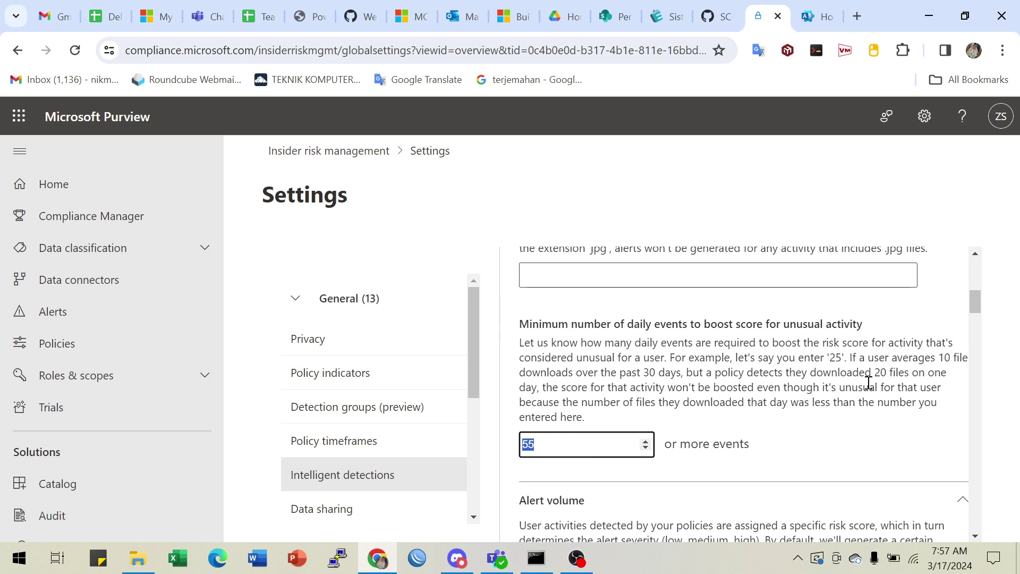
scroll(869, 382, "down", 4)
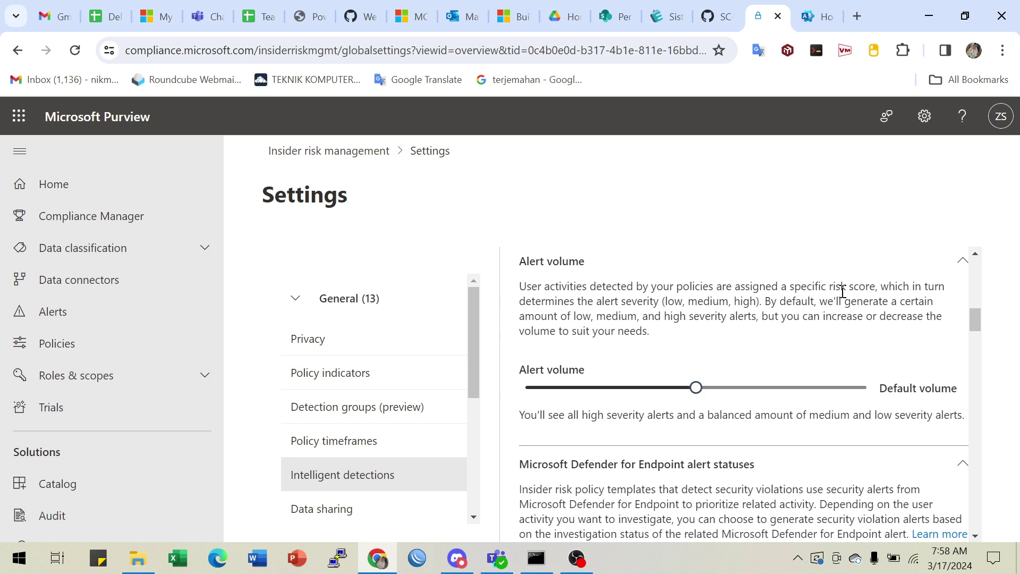
left_click_drag(843, 292, 938, 287)
left_click_drag(619, 302, 796, 301)
scroll(768, 355, "down", 1)
scroll(769, 355, "down", 3)
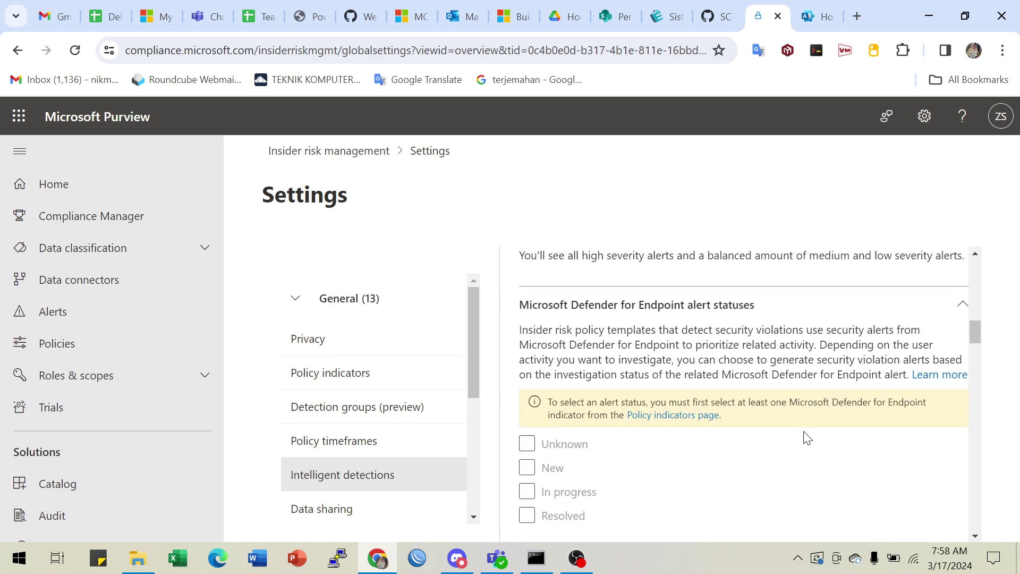
Examine the Microsoft Defender for Endpoint alert statuses section and its Unknown, New, In progress and Resolved options
scroll(818, 380, "down", 2)
scroll(818, 383, "up", 4)
scroll(756, 387, "down", 2)
scroll(651, 356, "down", 4)
scroll(654, 361, "up", 4)
scroll(587, 461, "down", 2)
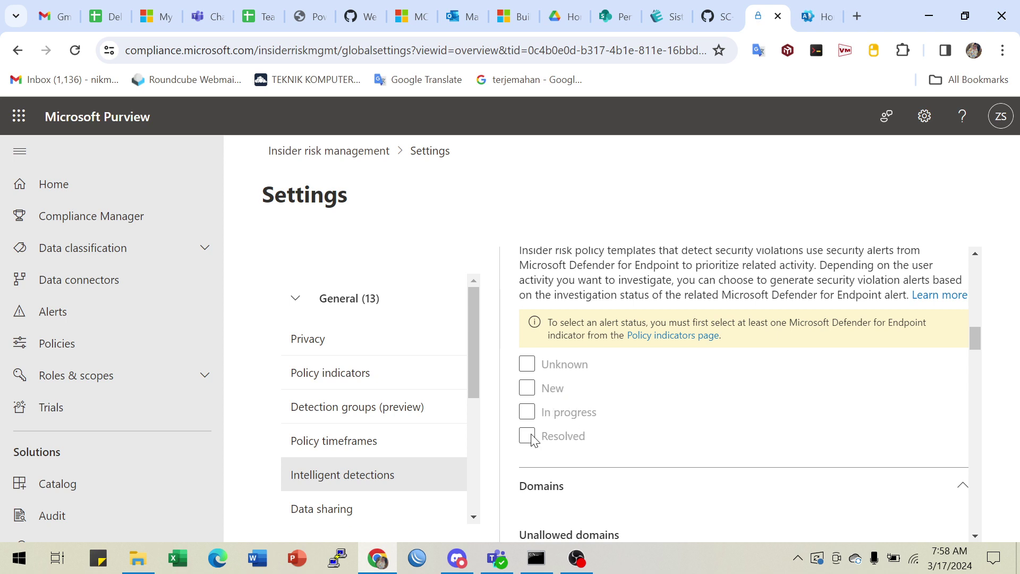
Look through the unallowed, allowed and third-party domain settings and the File path exclusions section
scroll(646, 438, "down", 10)
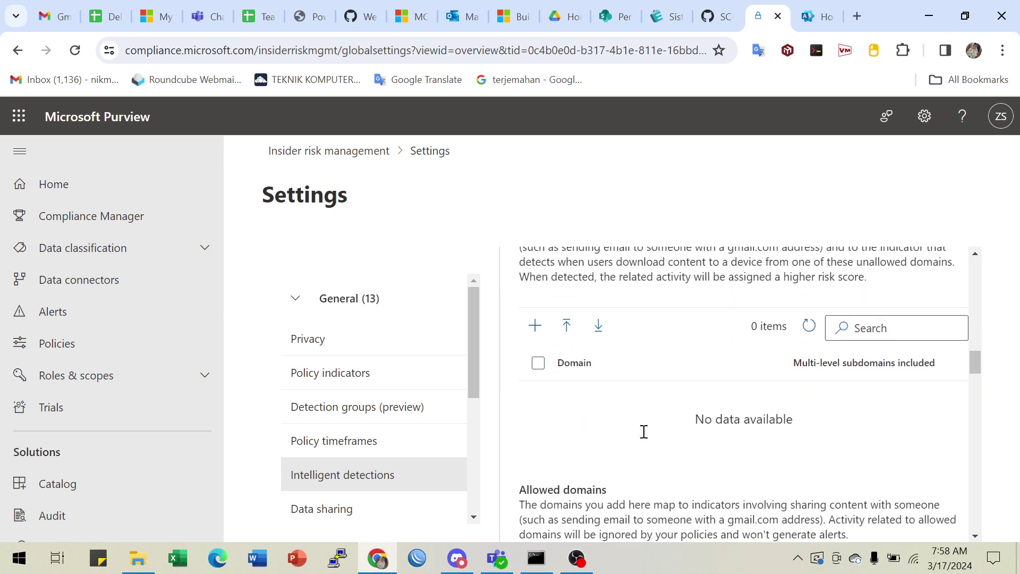
scroll(661, 428, "down", 3)
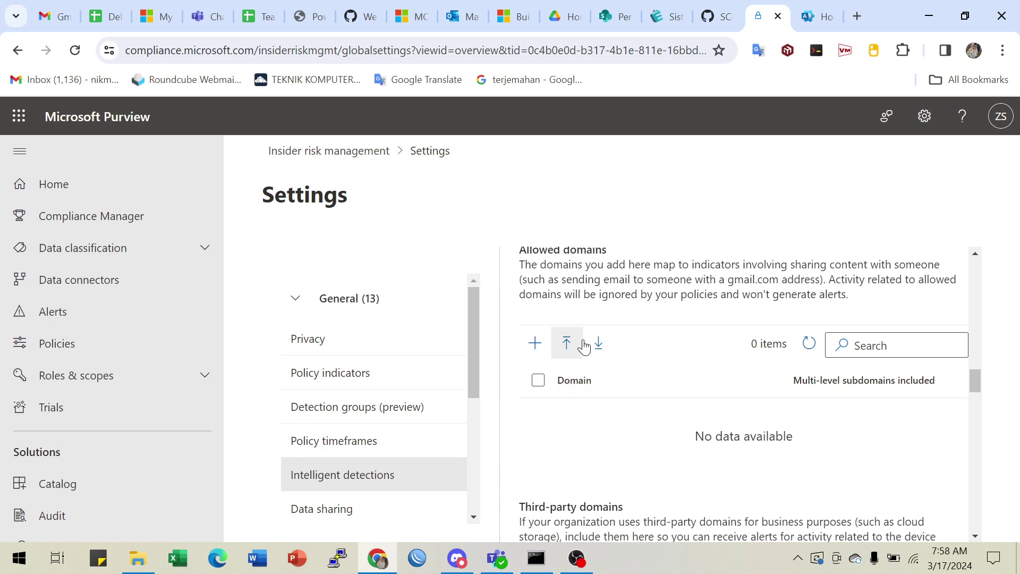
scroll(664, 351, "down", 2)
scroll(685, 362, "down", 5)
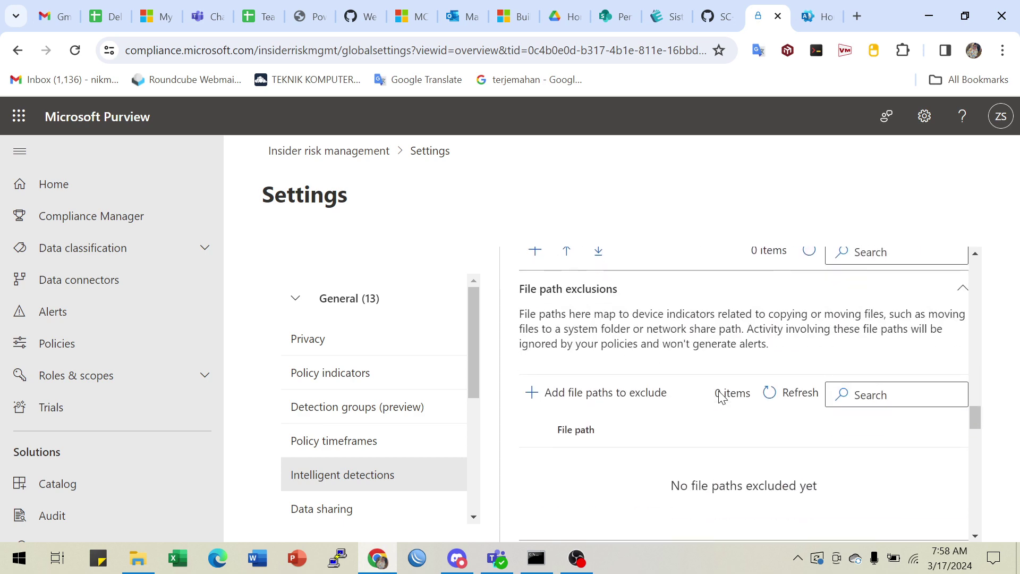
Switch to the Lab 14 instructions on GitHub and read from the end of Task 3 into Task 4's policy creation steps
left_click(712, 19)
scroll(768, 308, "down", 5)
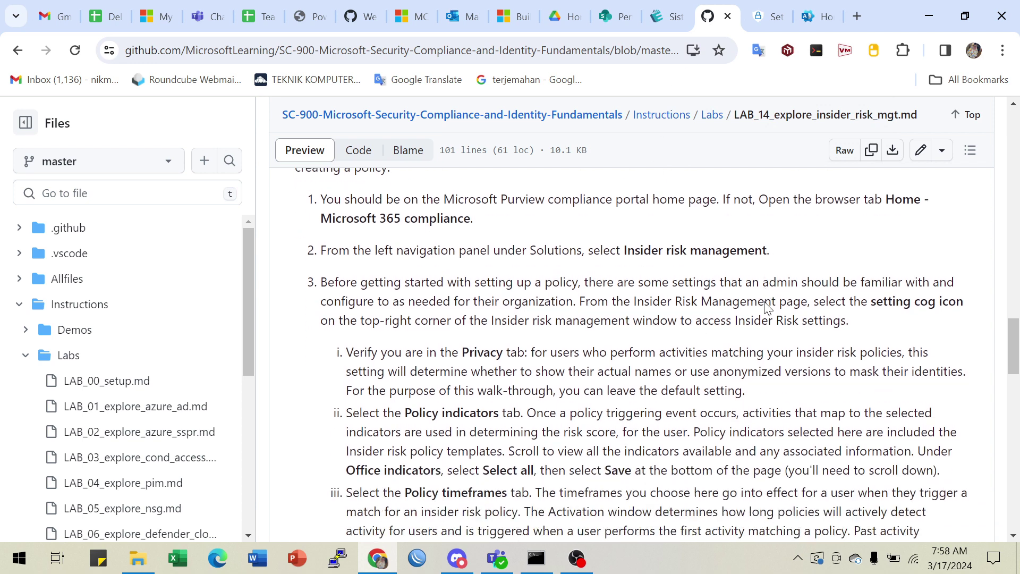
scroll(766, 303, "down", 2)
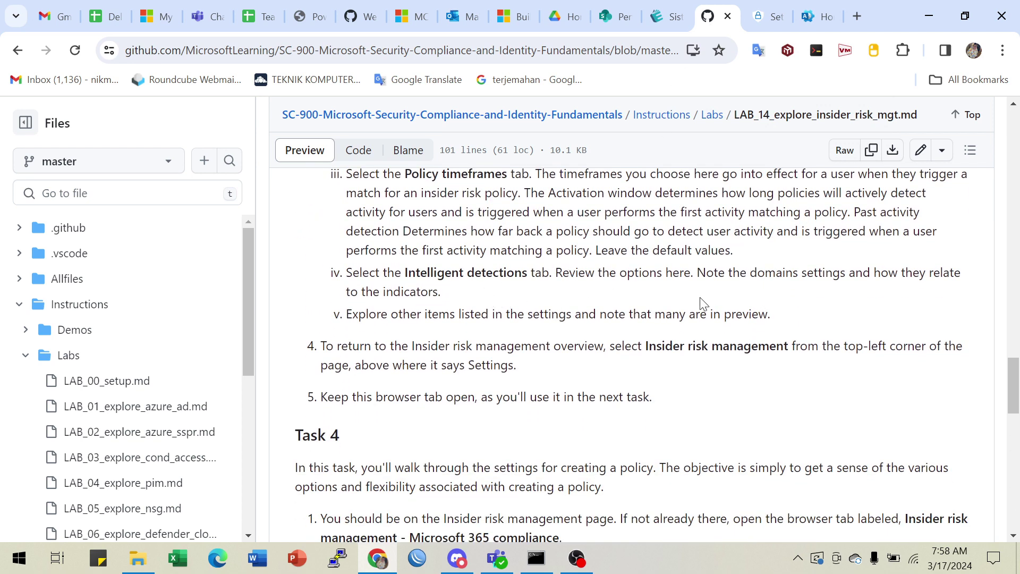
scroll(703, 303, "down", 4)
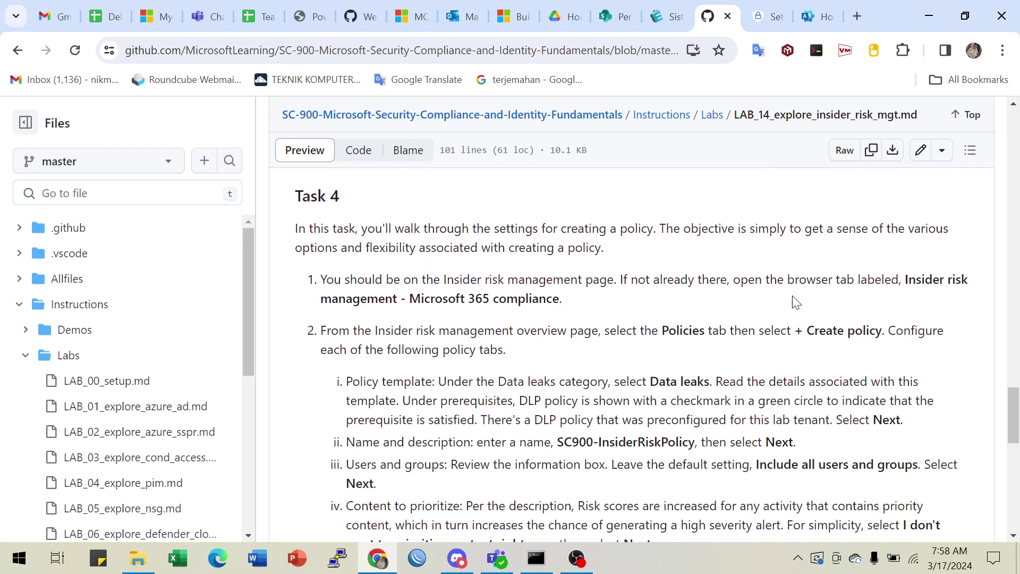
scroll(543, 282, "down", 1)
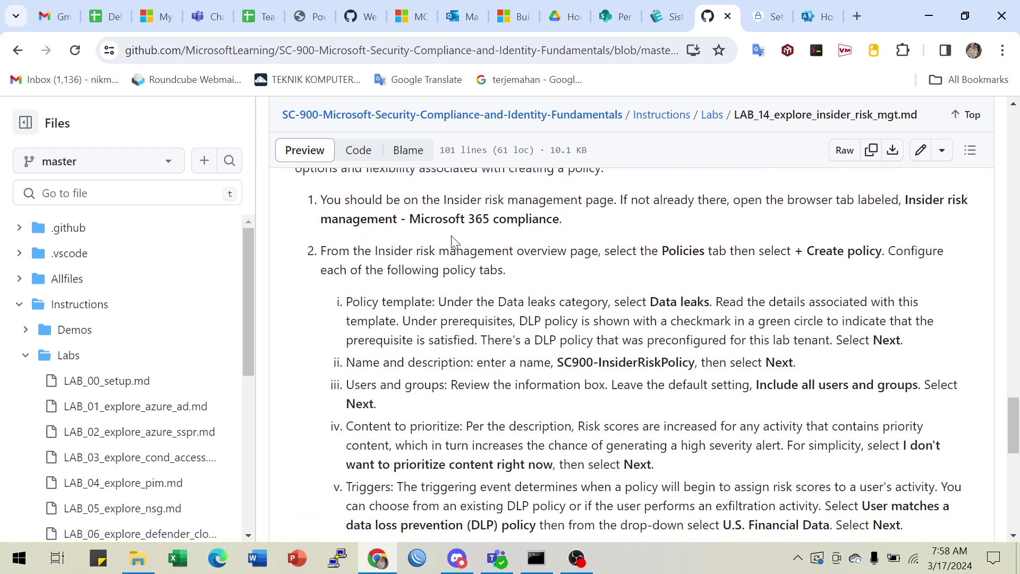
scroll(601, 269, "up", 1)
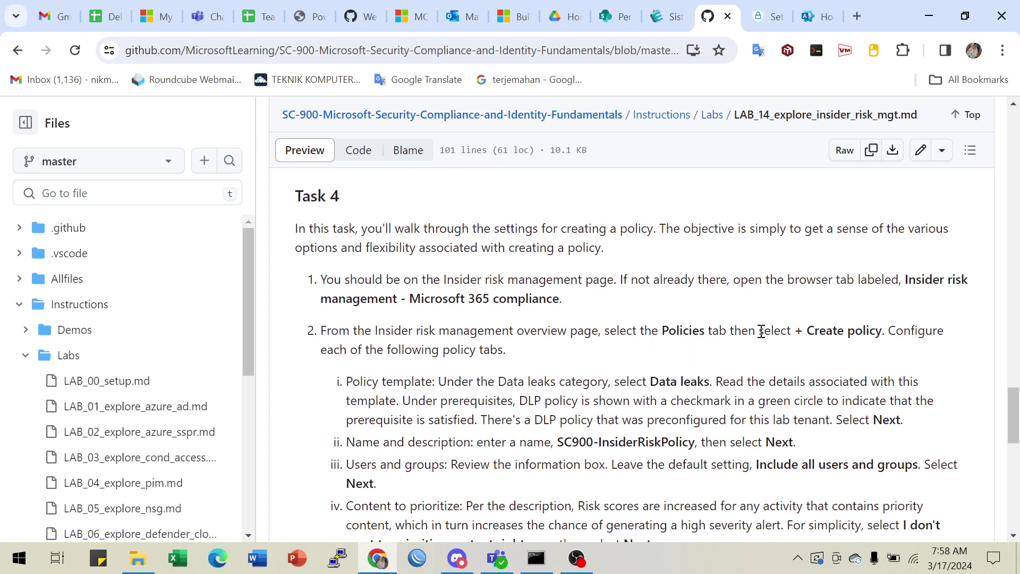
scroll(761, 332, "down", 1)
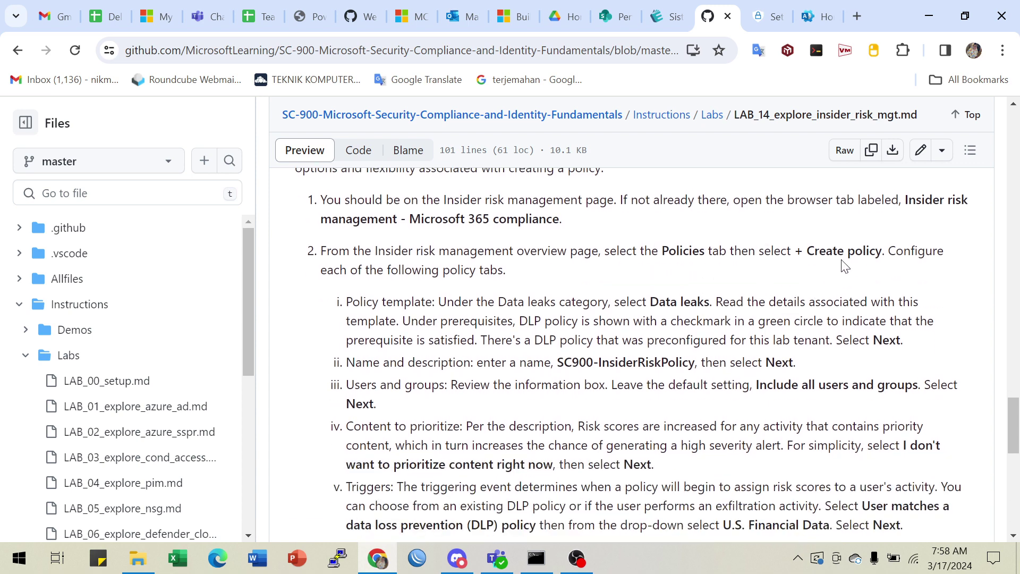
Return to Microsoft Purview, open the general Policies page and look through the listed policy types
left_click(768, 16)
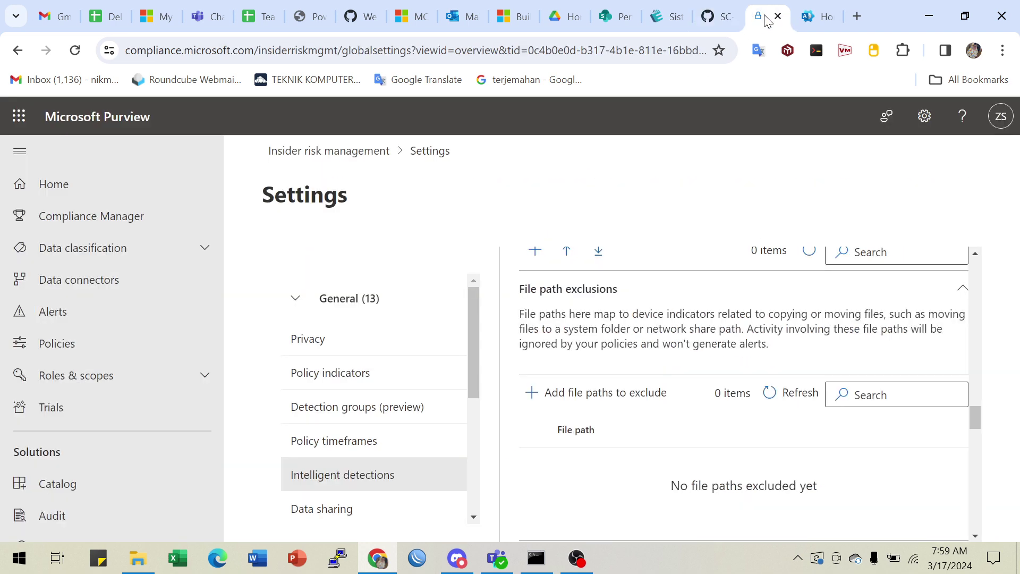
left_click(60, 350)
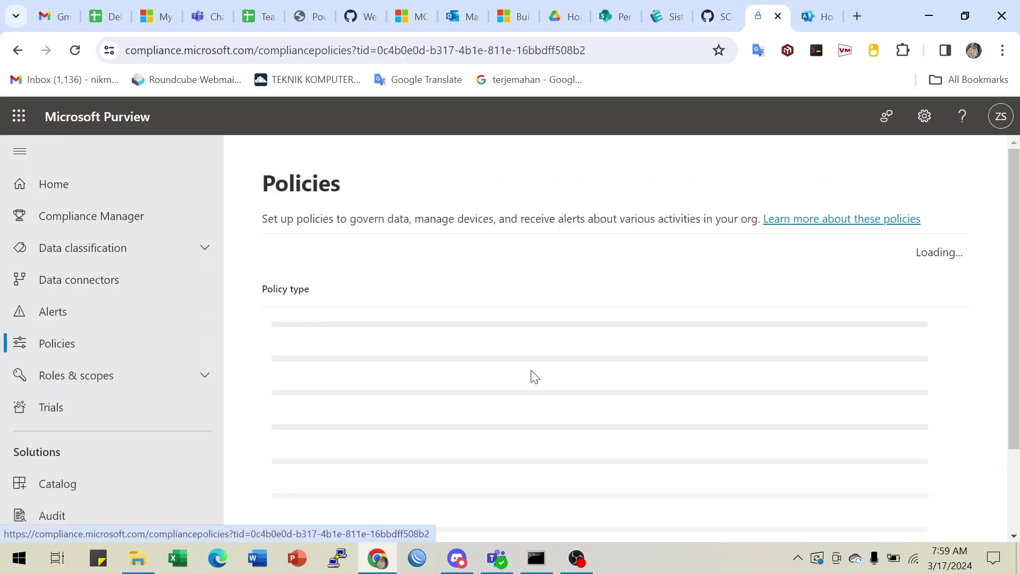
scroll(534, 377, "down", 2)
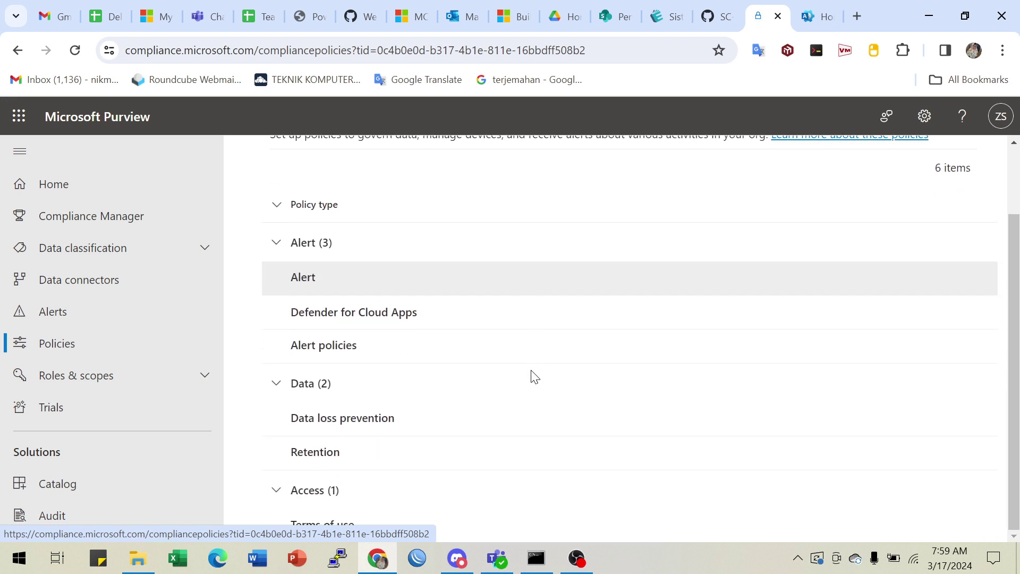
scroll(127, 425, "down", 2)
scroll(121, 420, "down", 2)
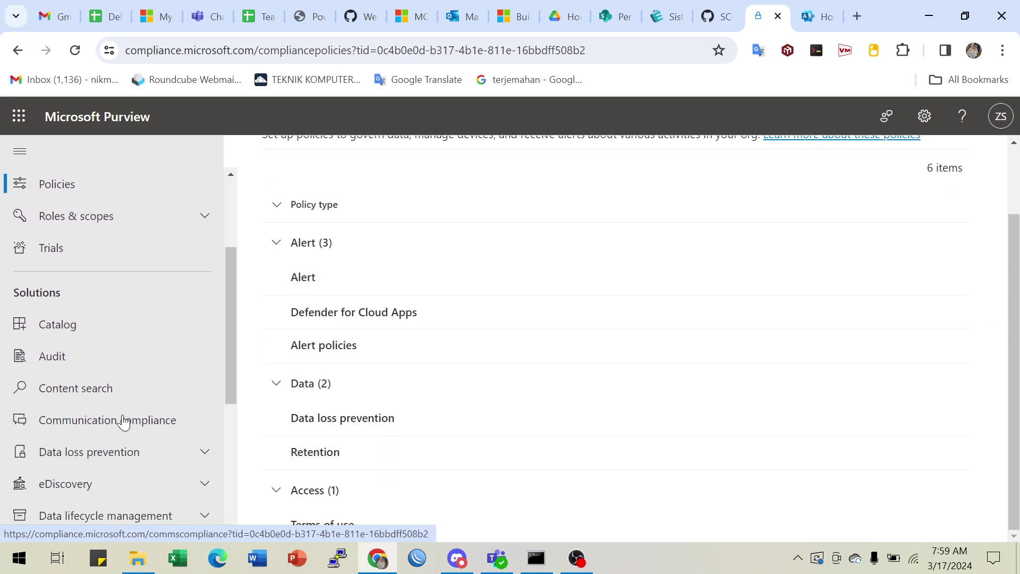
scroll(128, 415, "up", 4)
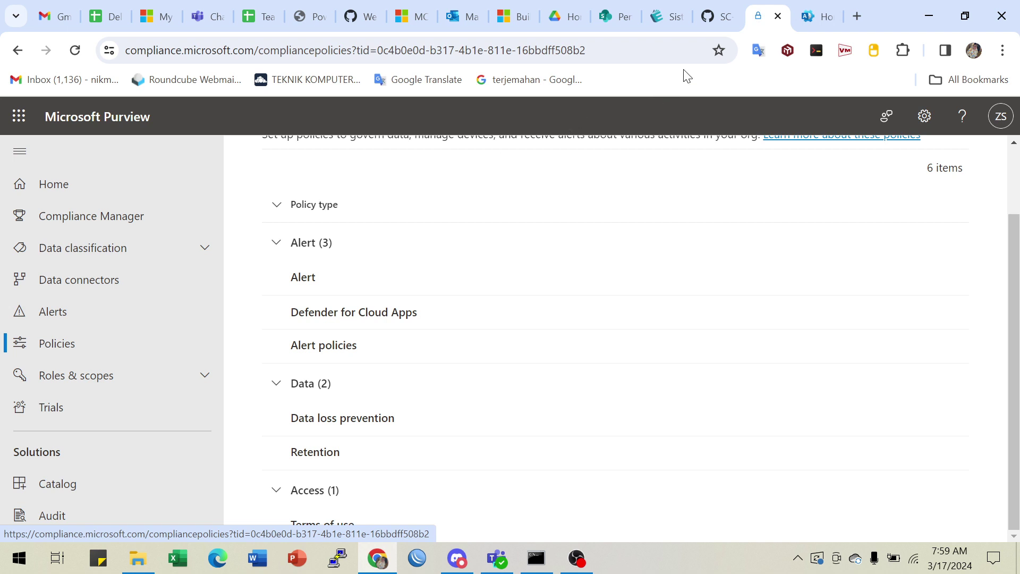
Recheck the opening of Task 4 in the GitHub lab instructions and bring up the Microsoft Purview Home page
left_click(720, 17)
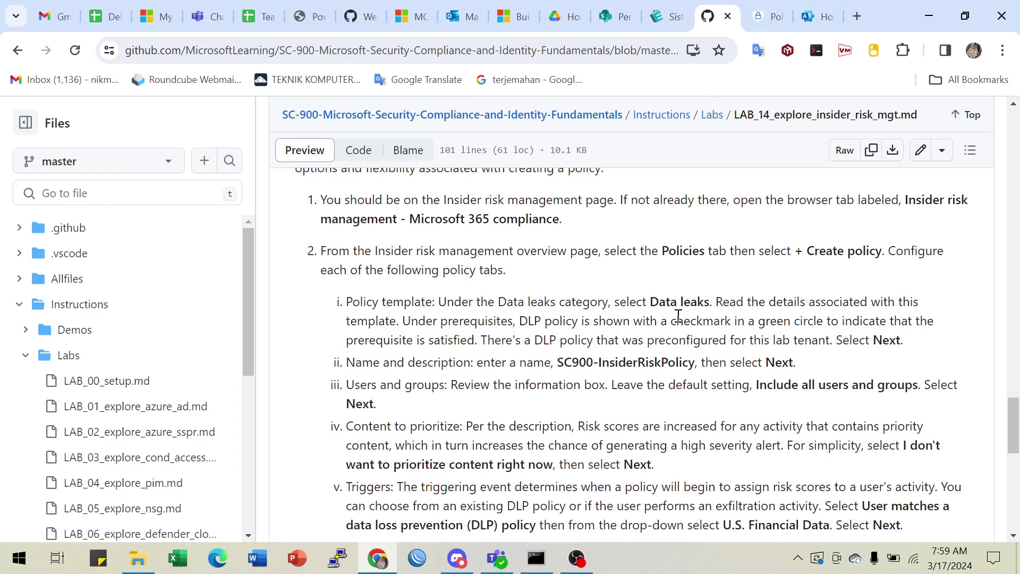
scroll(434, 367, "up", 3)
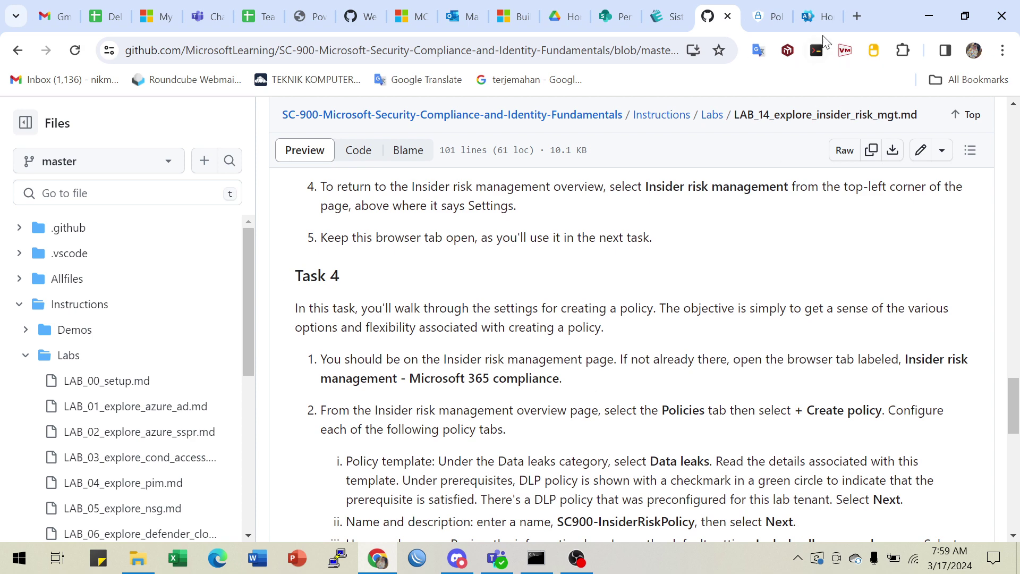
left_click(766, 17)
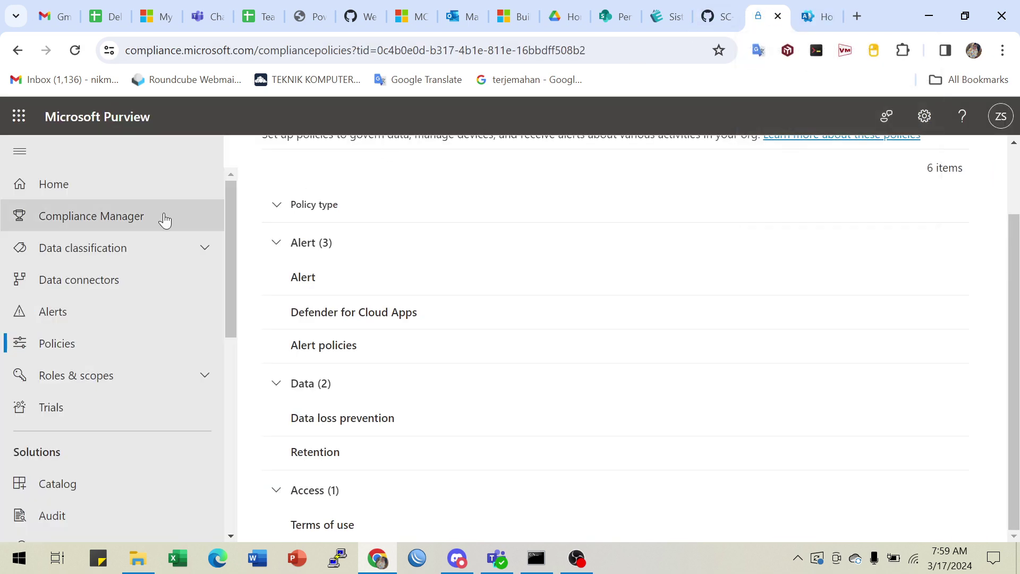
left_click(53, 185)
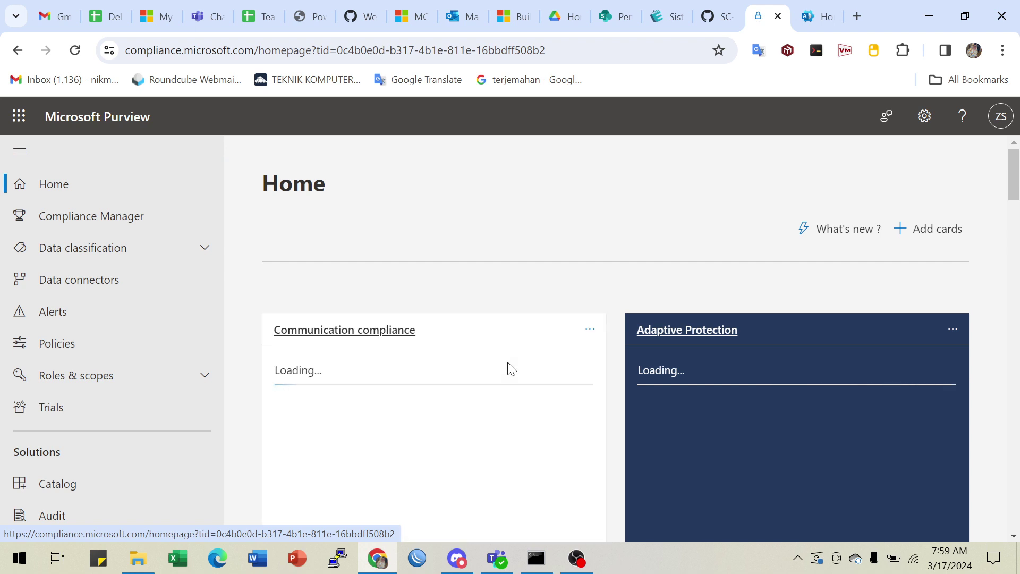
left_click(709, 20)
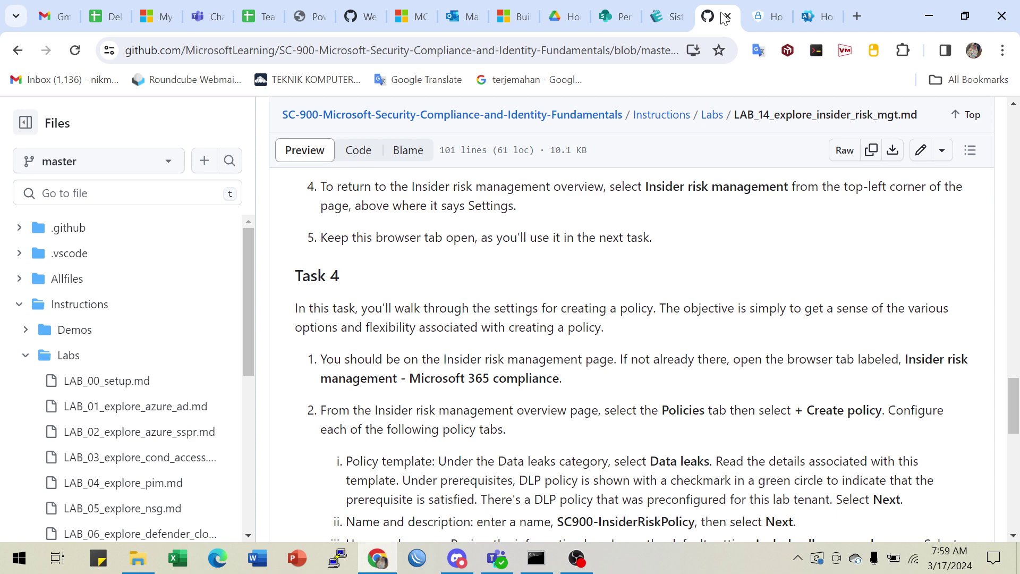
left_click(769, 16)
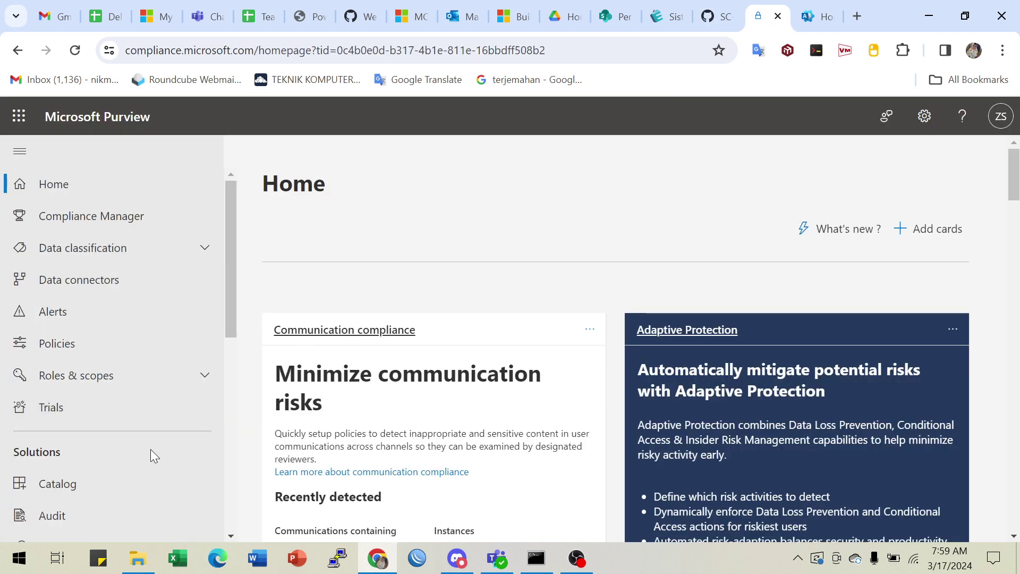
Reopen the general Policies page and look through its policy types and the portal's list of solutions
left_click(62, 356)
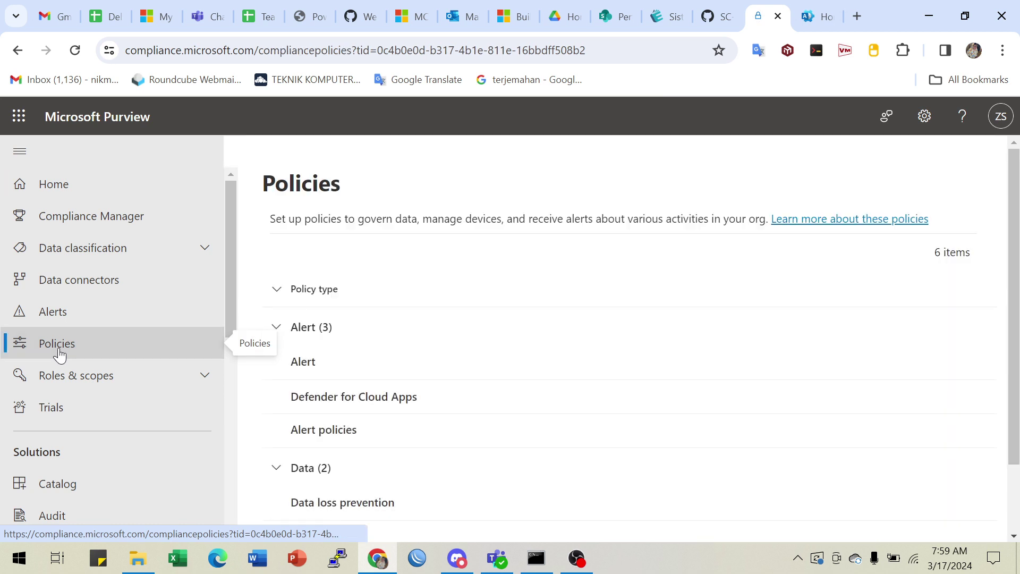
scroll(383, 338, "down", 2)
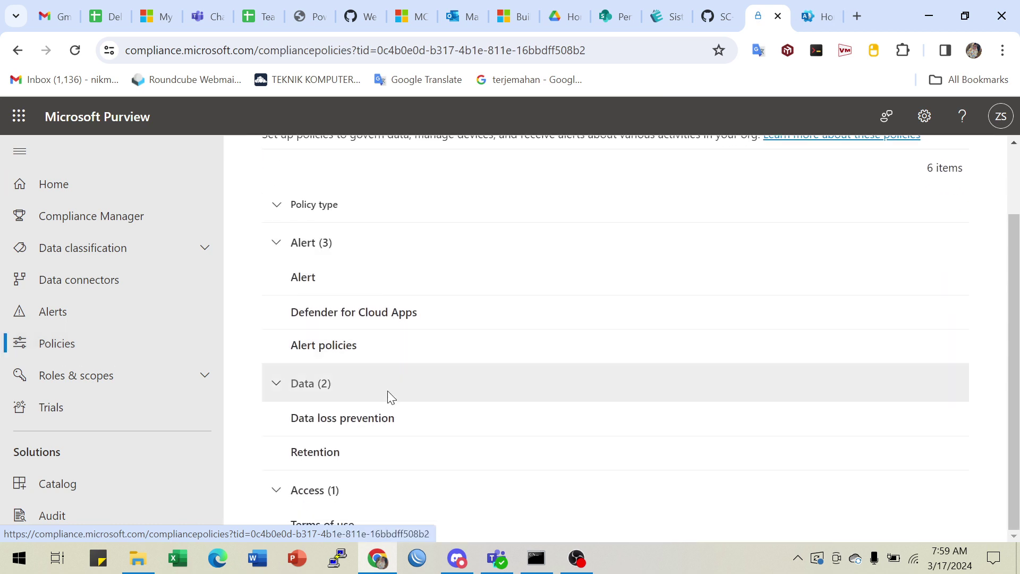
scroll(371, 495, "up", 2)
scroll(75, 376, "down", 5)
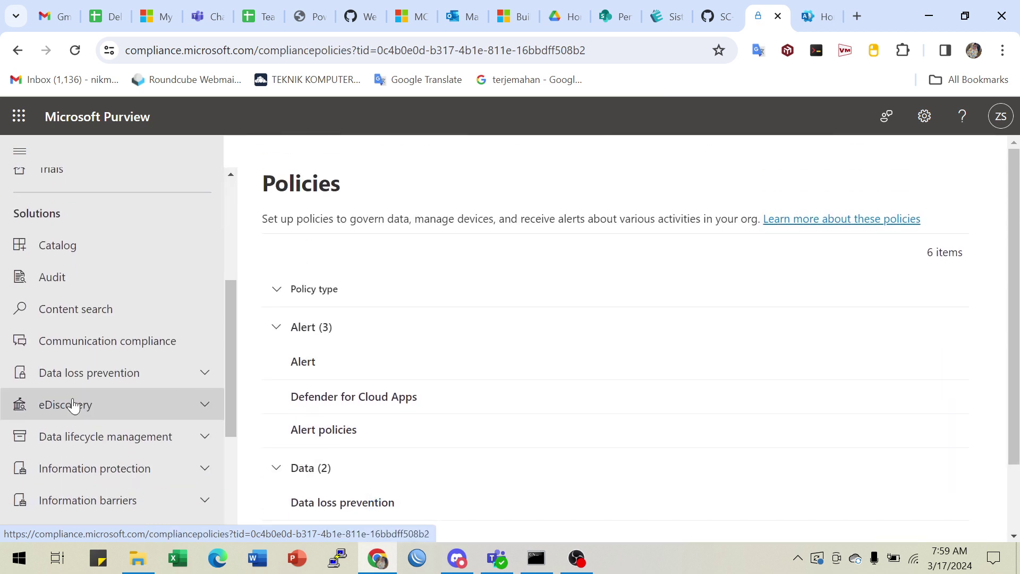
scroll(100, 423, "up", 5)
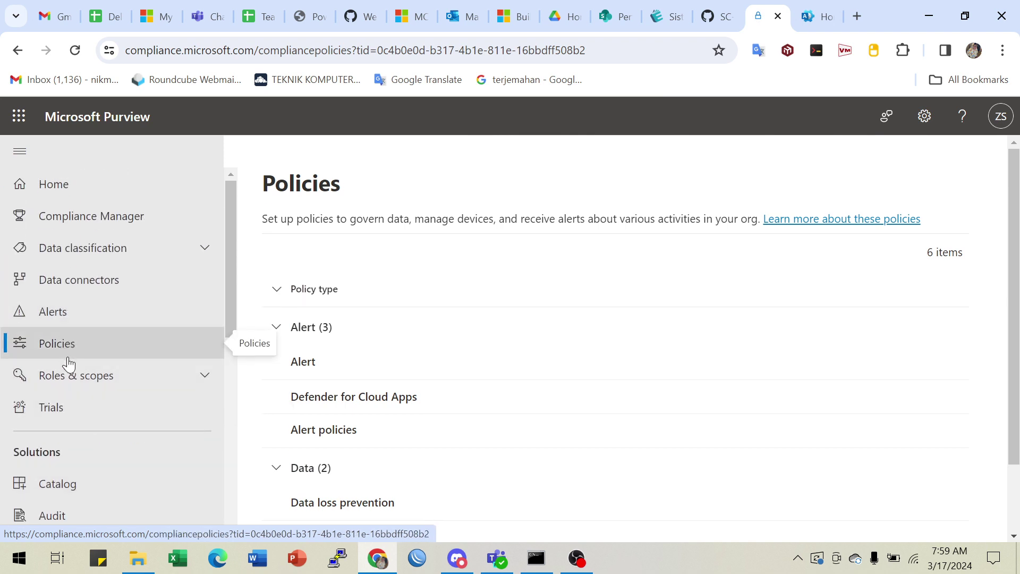
scroll(103, 400, "down", 5)
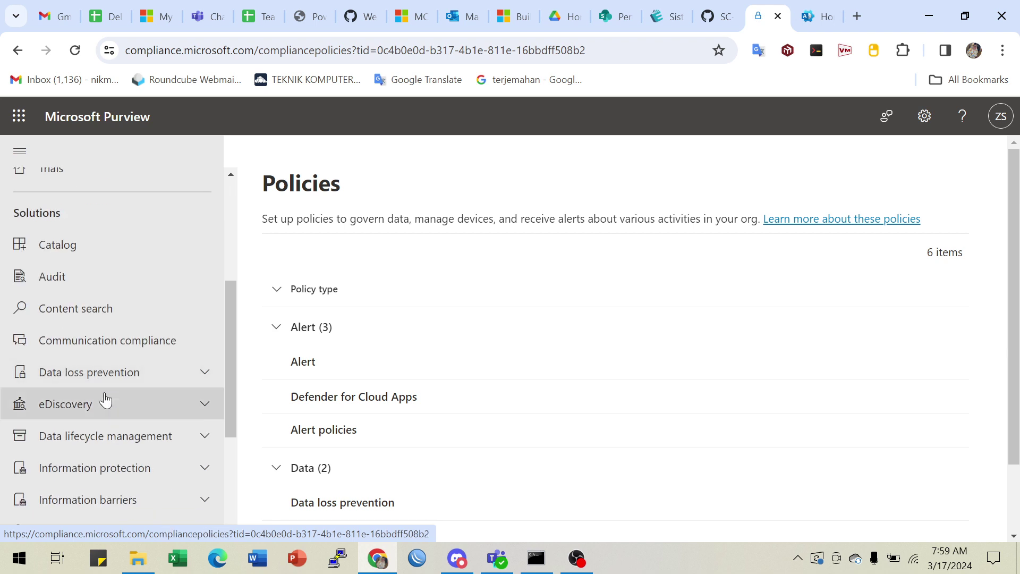
scroll(106, 400, "down", 3)
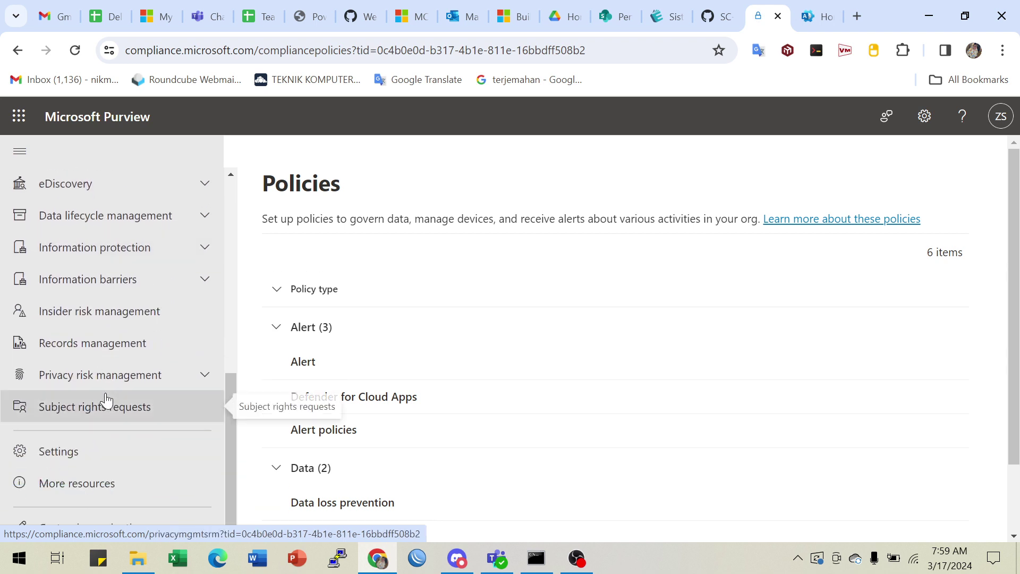
Open the More resources page and look through its portal cards down to Microsoft Entra ID and Service Trust Portal
left_click(78, 490)
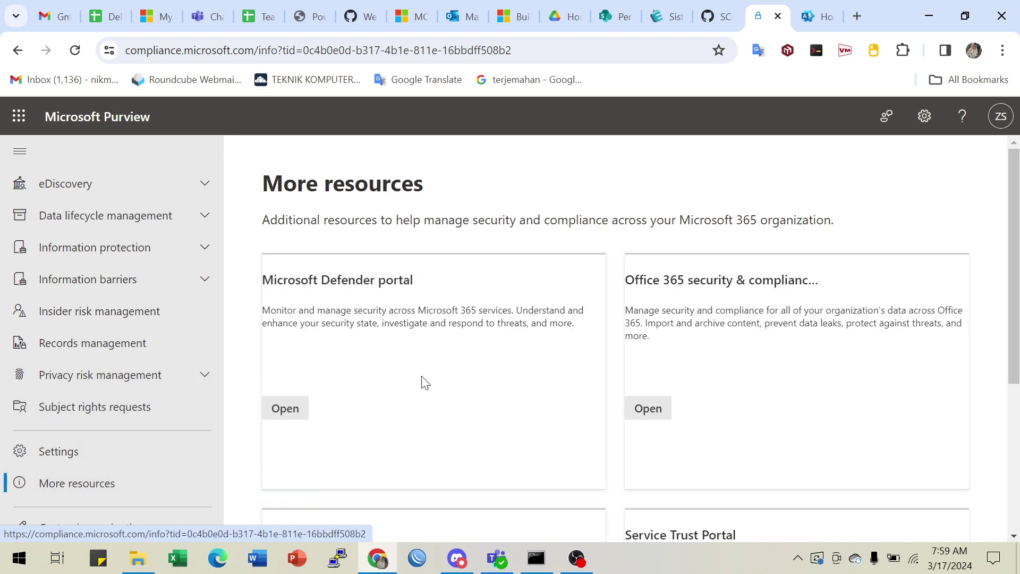
scroll(444, 378, "down", 4)
scroll(443, 378, "down", 1)
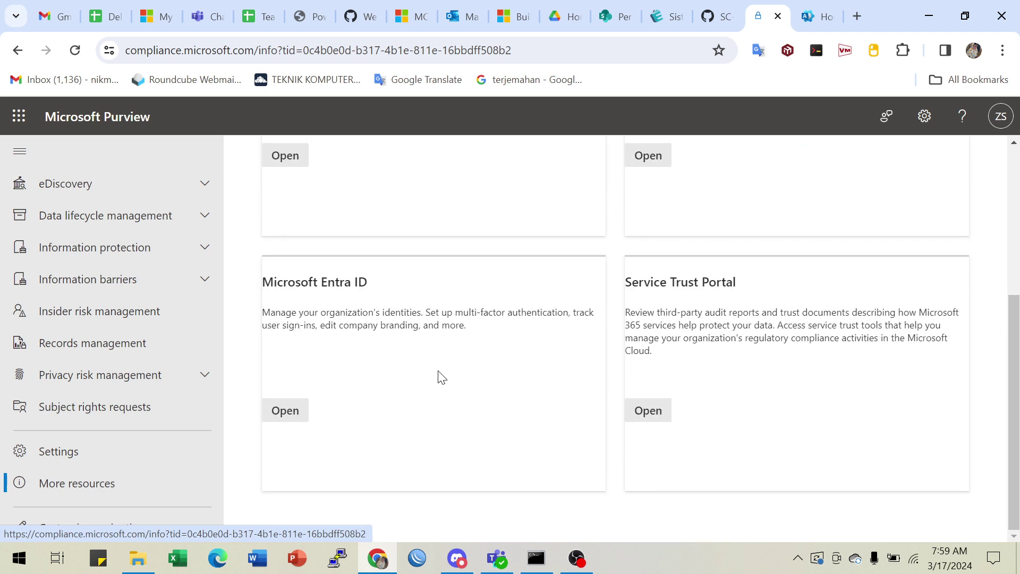
Open the portal's general Settings page and look over its entries and the available solutions
left_click(59, 452)
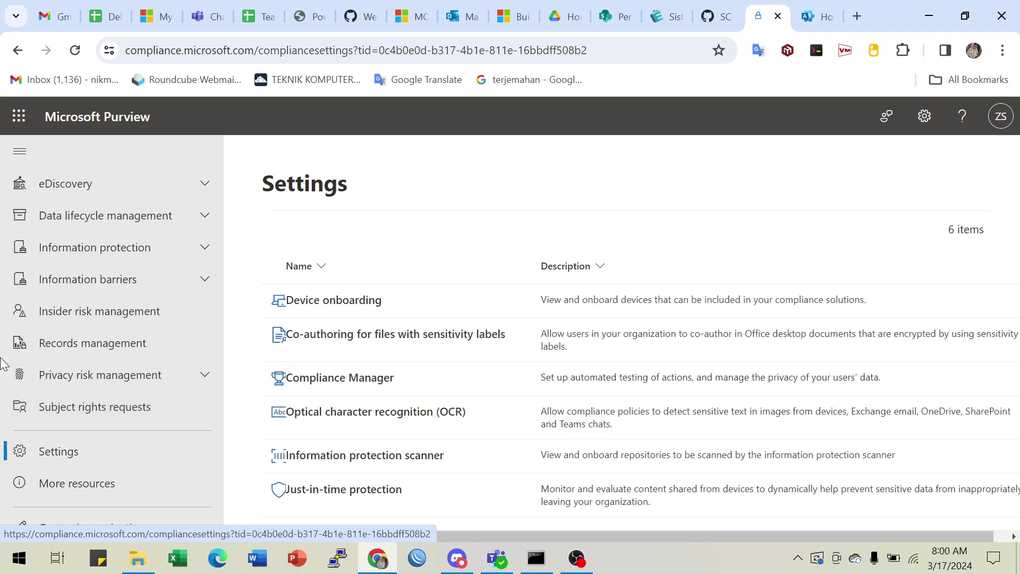
scroll(129, 312, "up", 2)
scroll(129, 312, "up", 2)
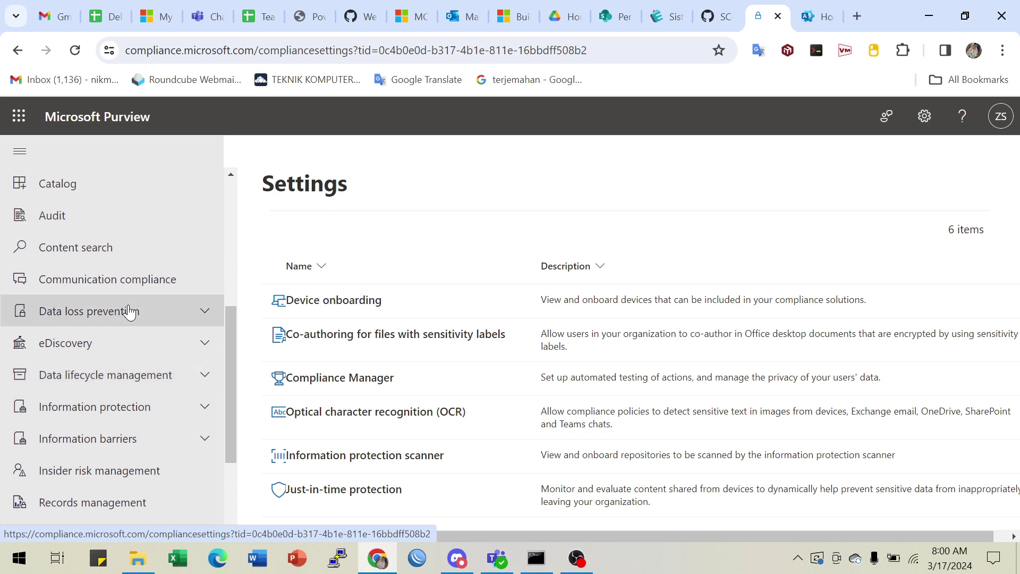
scroll(123, 390, "up", 5)
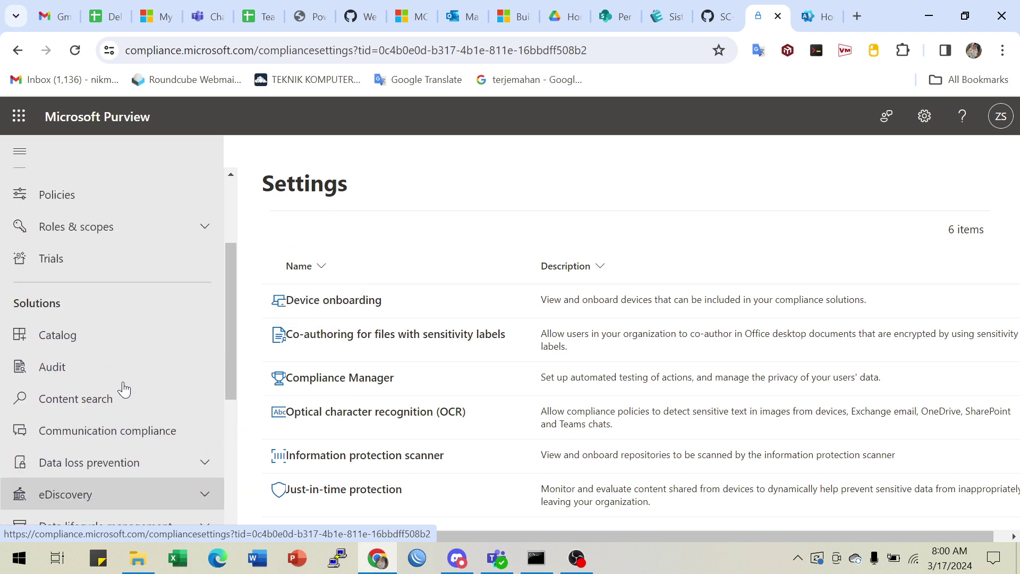
Return to the portal's Home page and open the policies review from the Insider Risk Management card
scroll(124, 389, "up", 1)
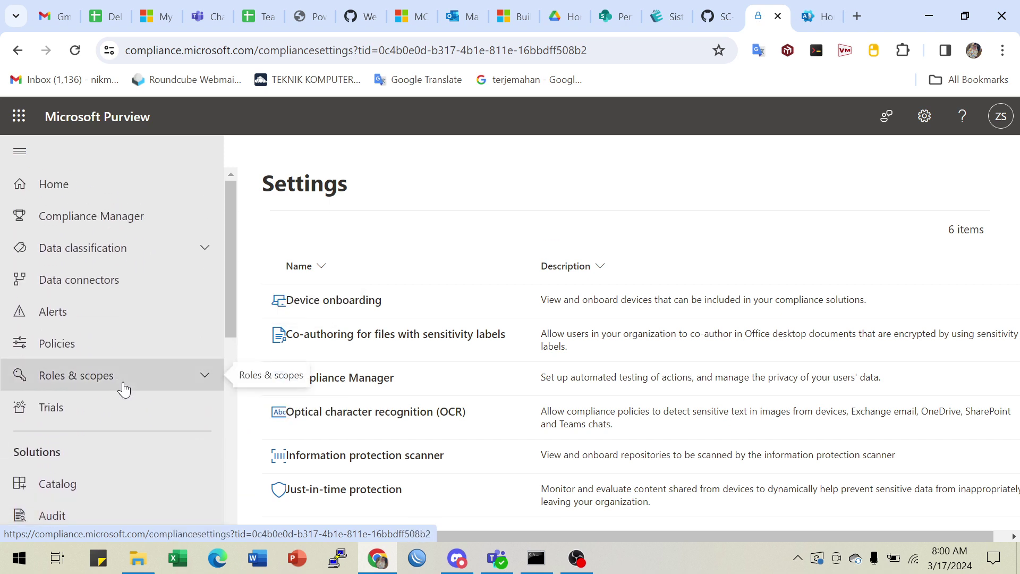
left_click(121, 379)
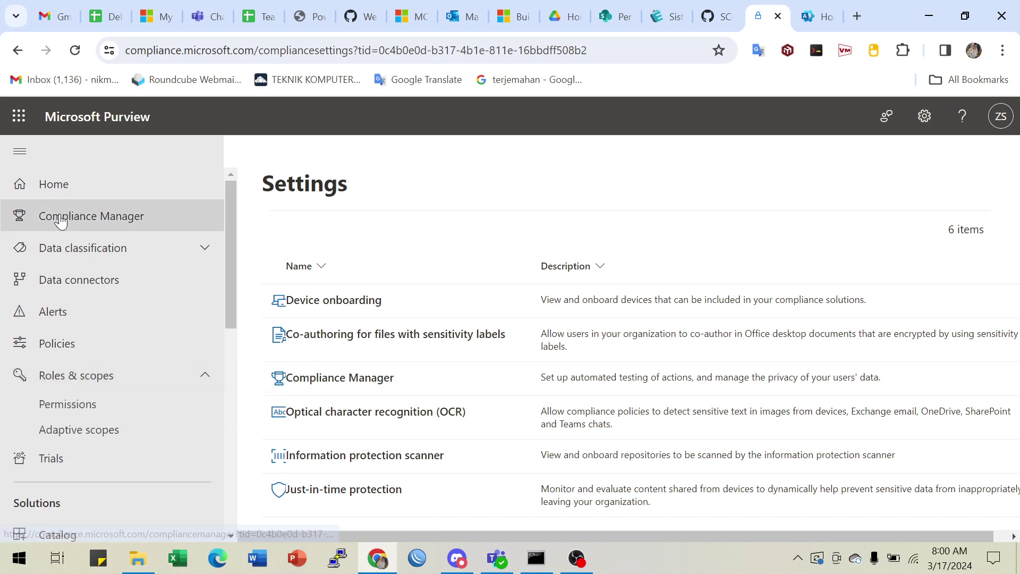
left_click(54, 183)
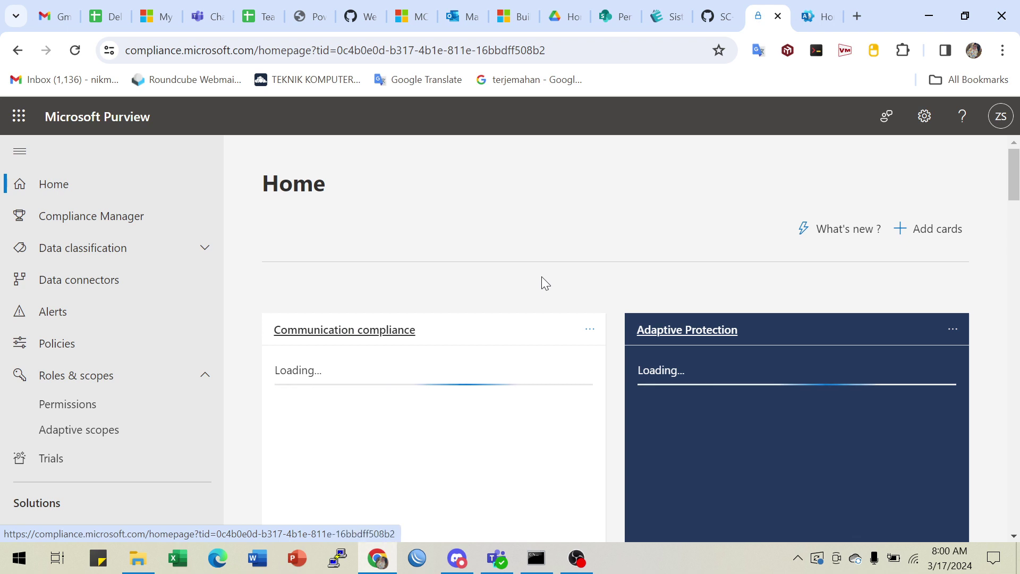
scroll(541, 276, "down", 6)
scroll(530, 306, "down", 2)
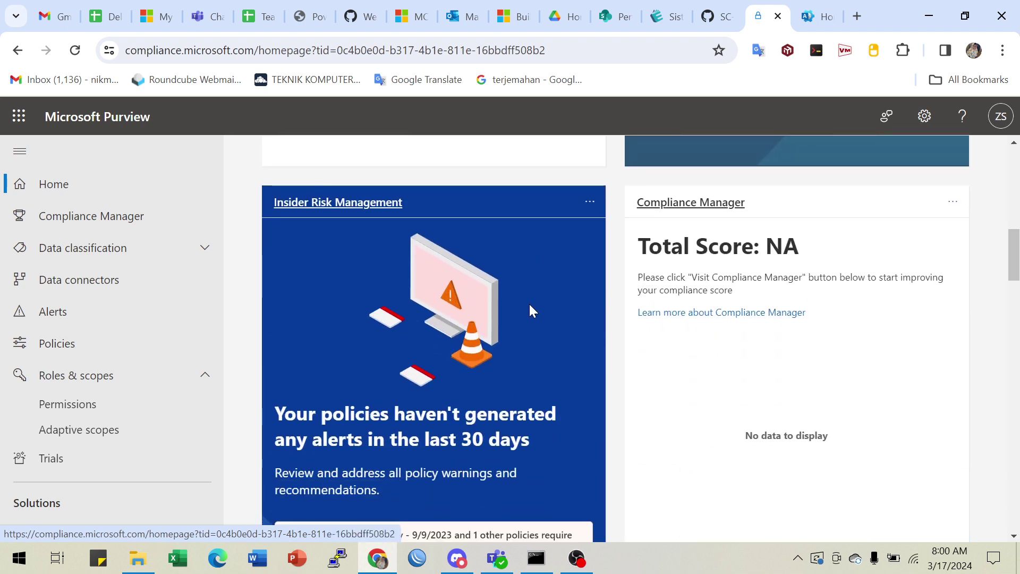
scroll(417, 287, "down", 2)
scroll(420, 293, "down", 1)
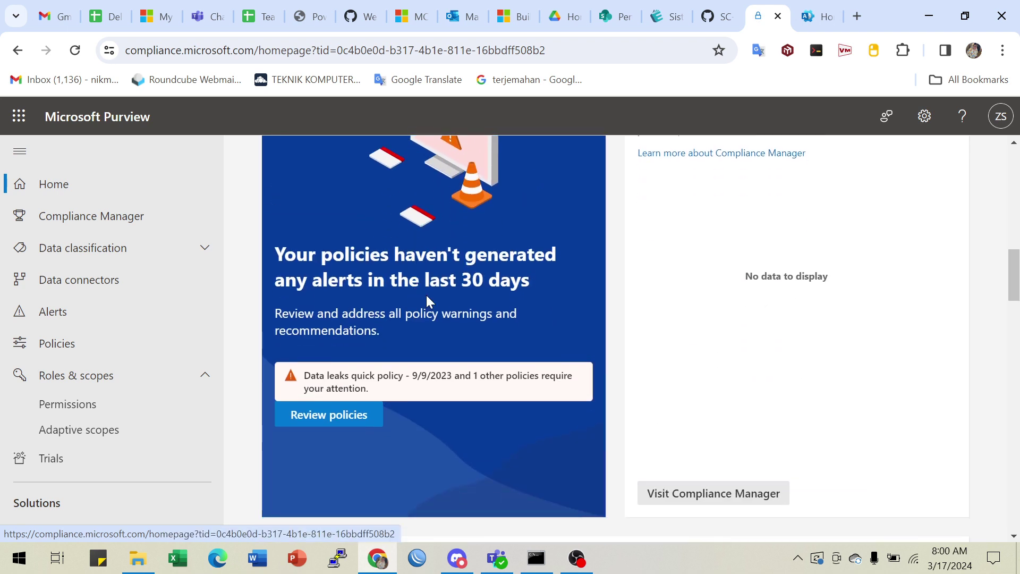
scroll(468, 327, "down", 2)
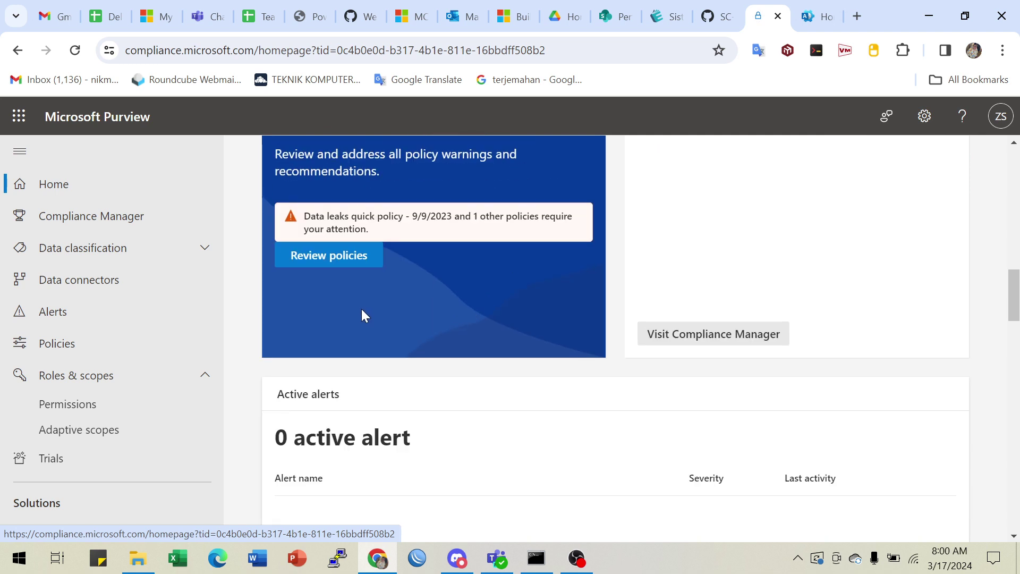
left_click(331, 266)
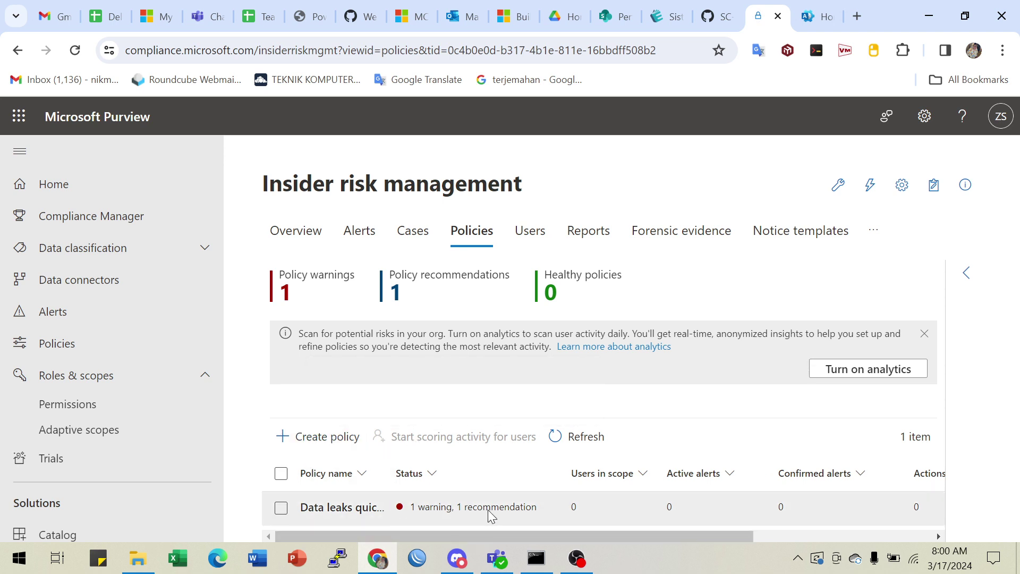
Start creating a new insider risk policy and look through the available policy templates and the departing users template's prerequisites
left_click(321, 447)
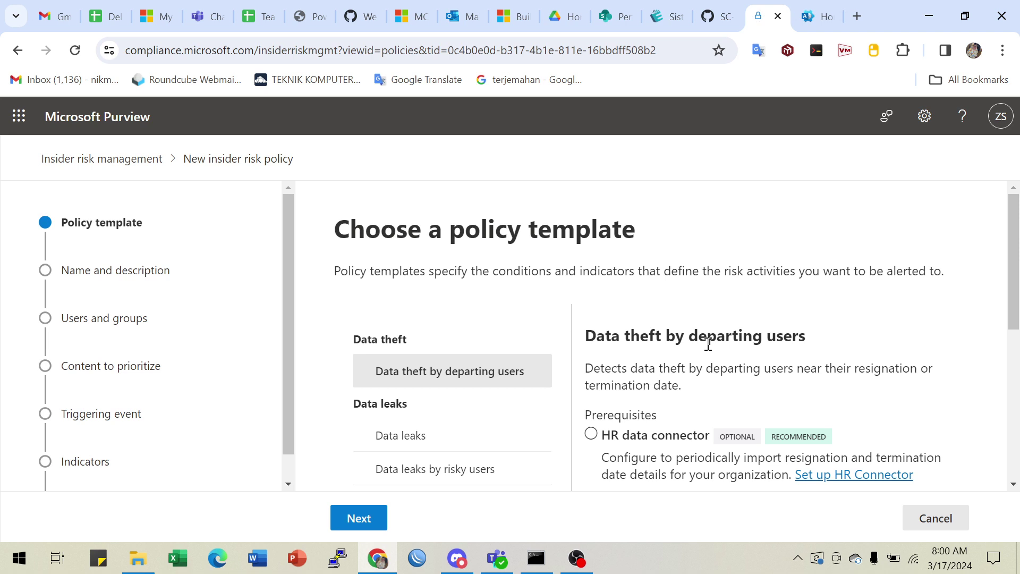
scroll(562, 391, "down", 3)
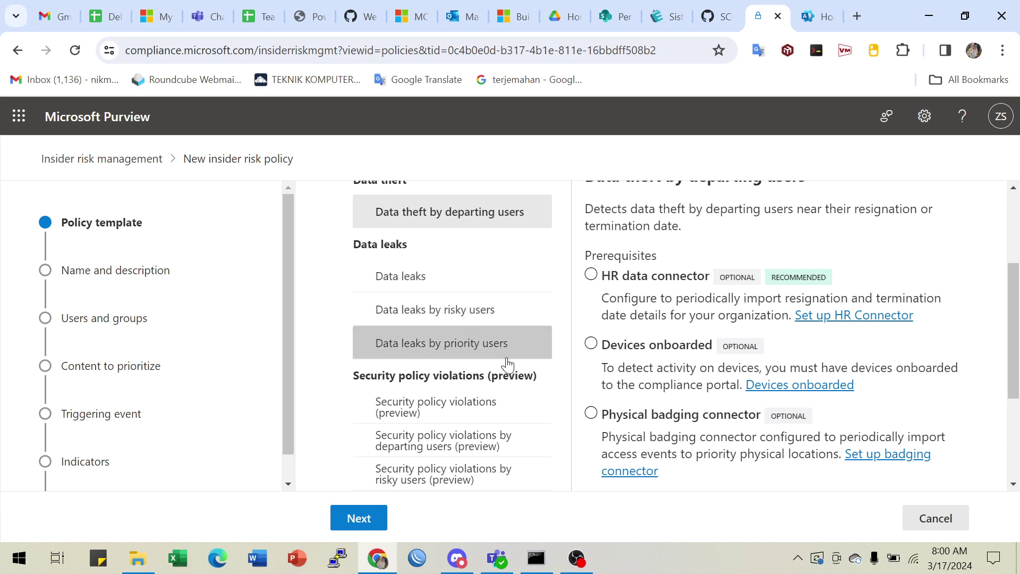
scroll(496, 346, "down", 3)
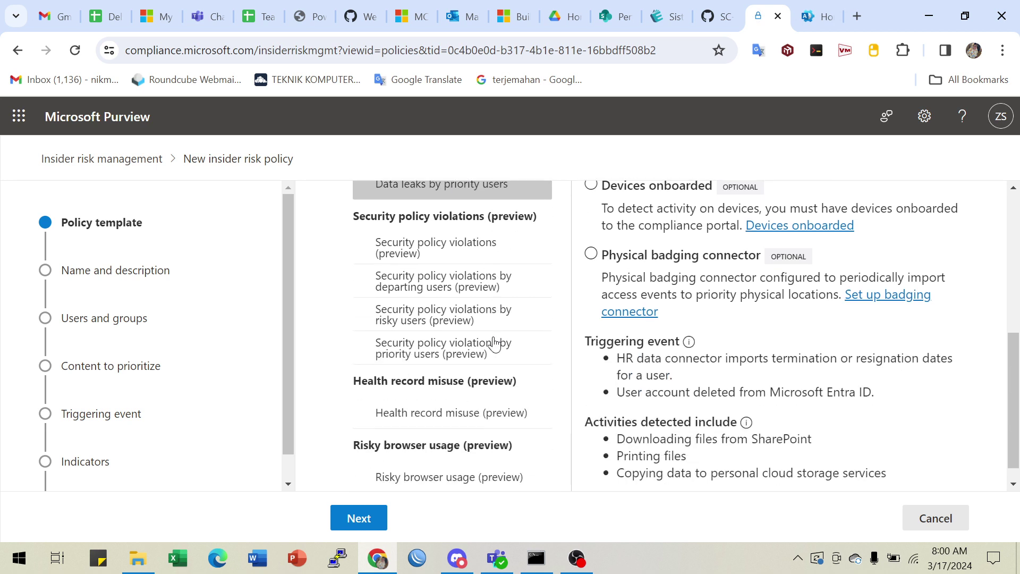
Copy the policy name SC900-InsiderRiskPolicy from Task 4 of the GitHub lab instructions and return to the Microsoft Purview policy wizard
left_click(715, 17)
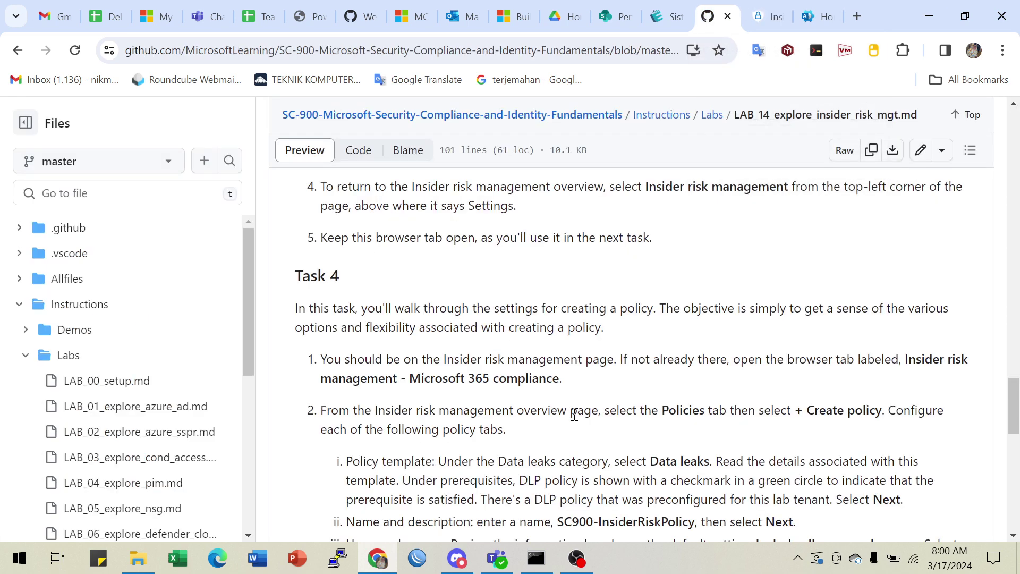
scroll(574, 414, "down", 3)
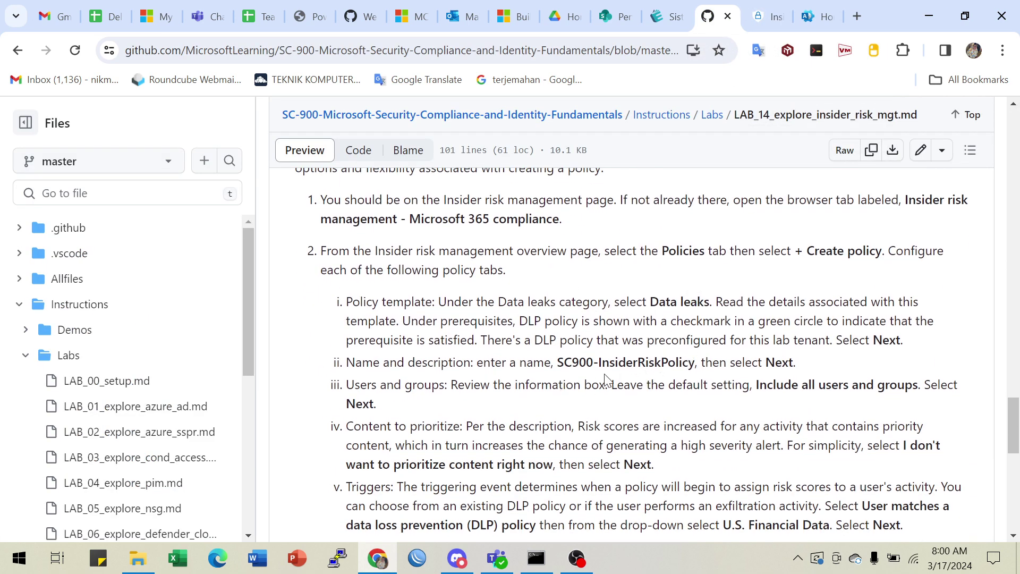
left_click_drag(559, 364, 696, 367)
key("ctrl+c")
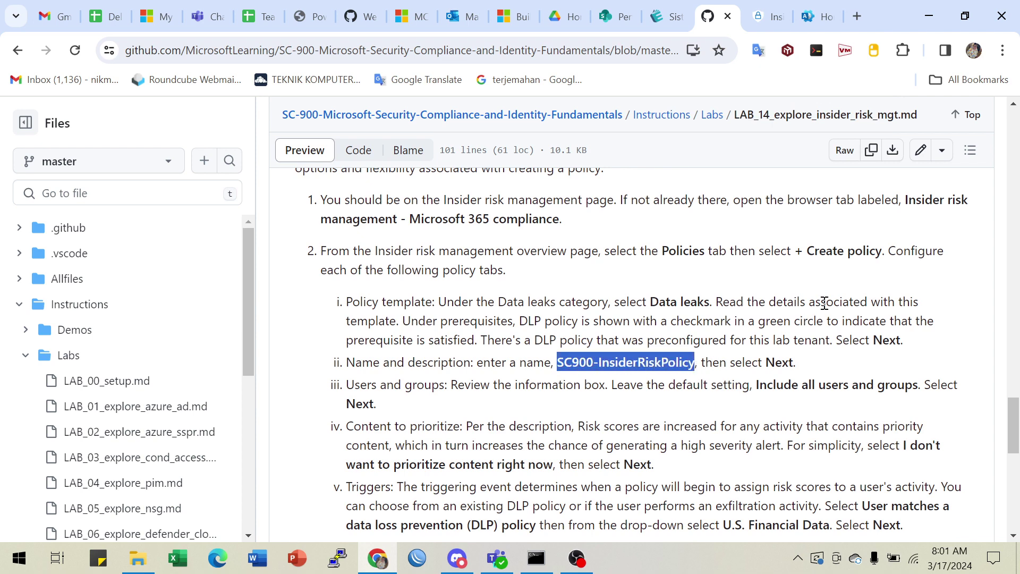
left_click(769, 16)
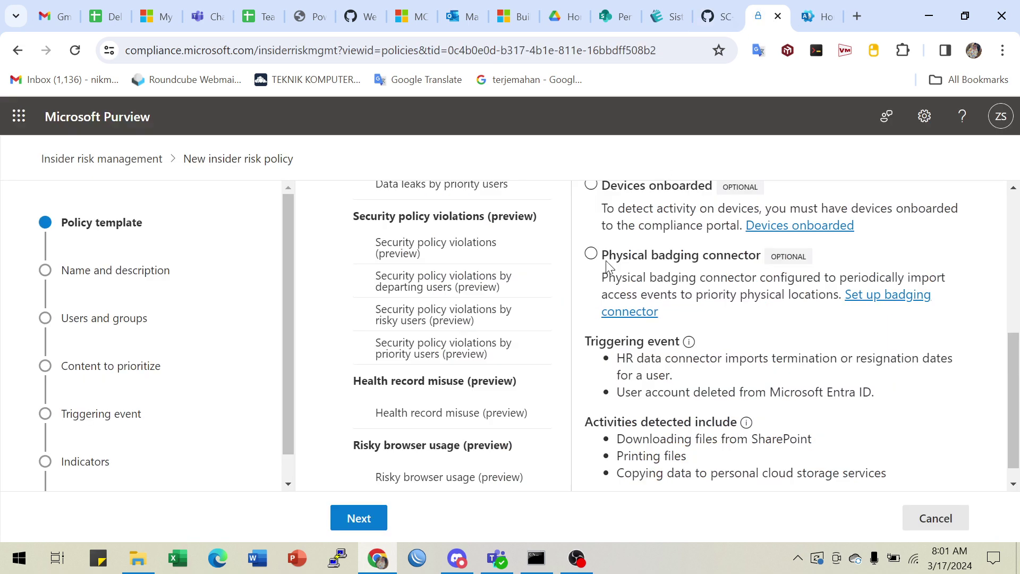
Choose the Data leaks policy template and review its prerequisites, triggering events and detected activities
scroll(483, 371, "up", 5)
left_click(391, 354)
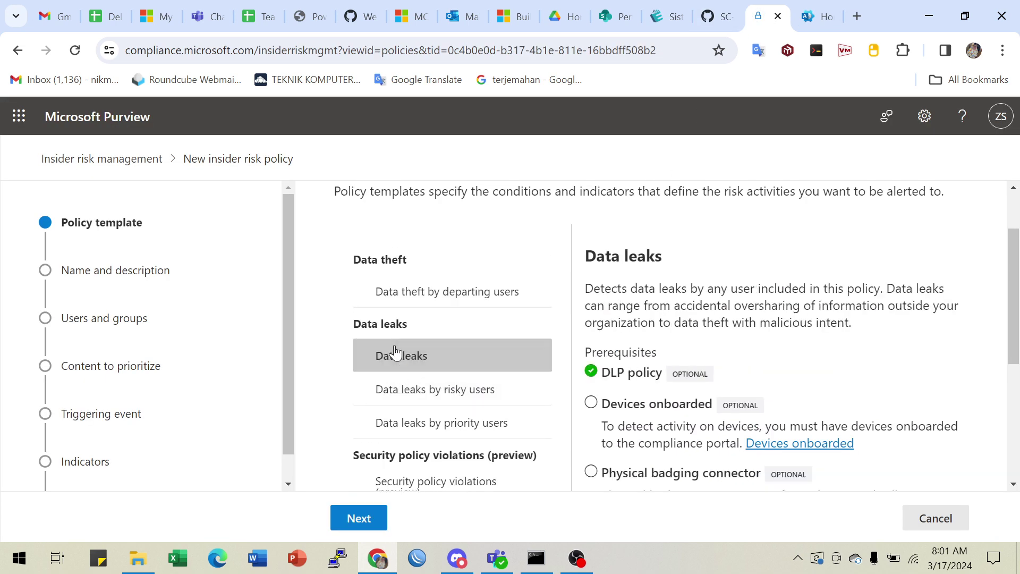
scroll(611, 423, "down", 5)
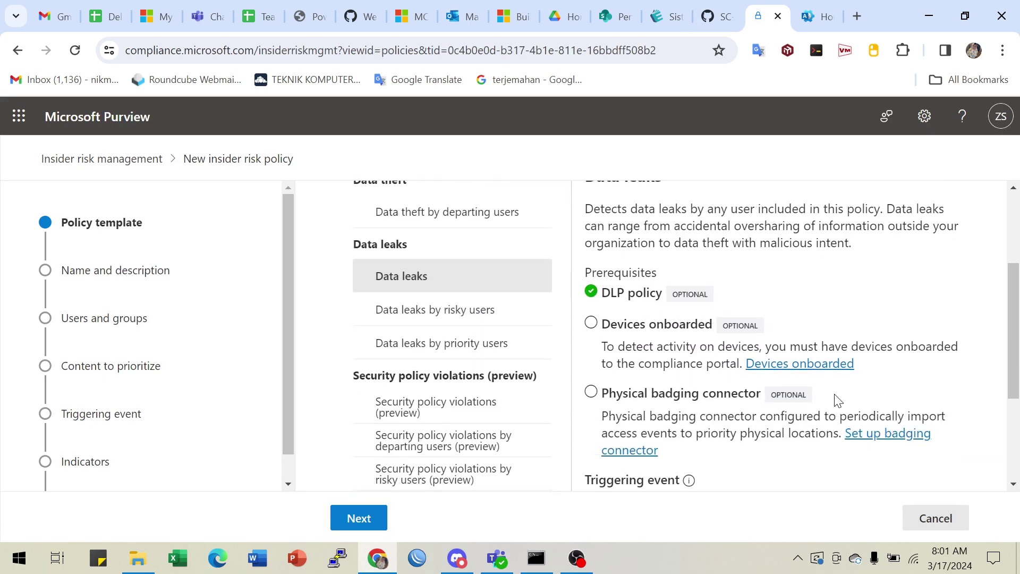
scroll(839, 401, "down", 1)
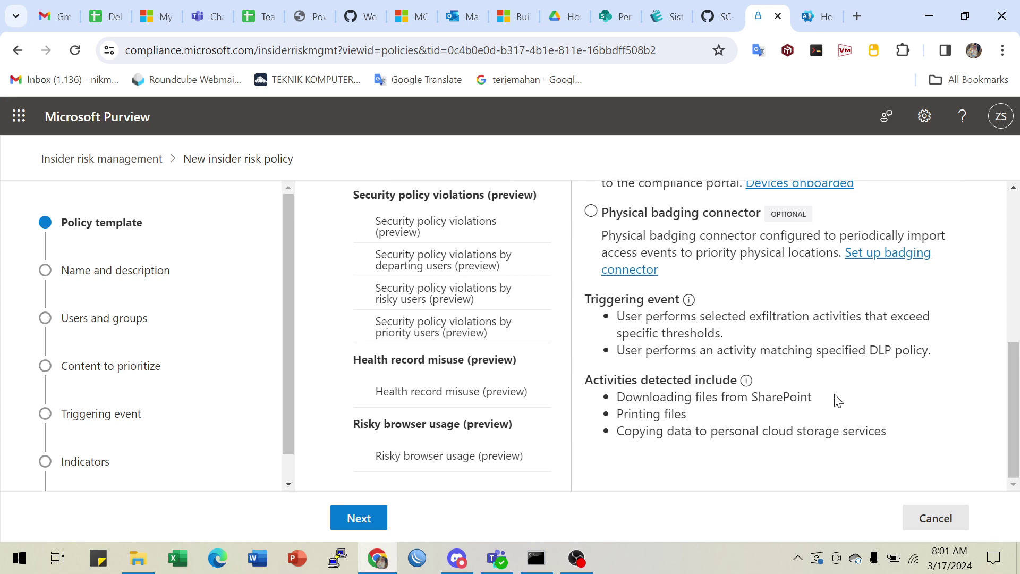
scroll(746, 404, "up", 3)
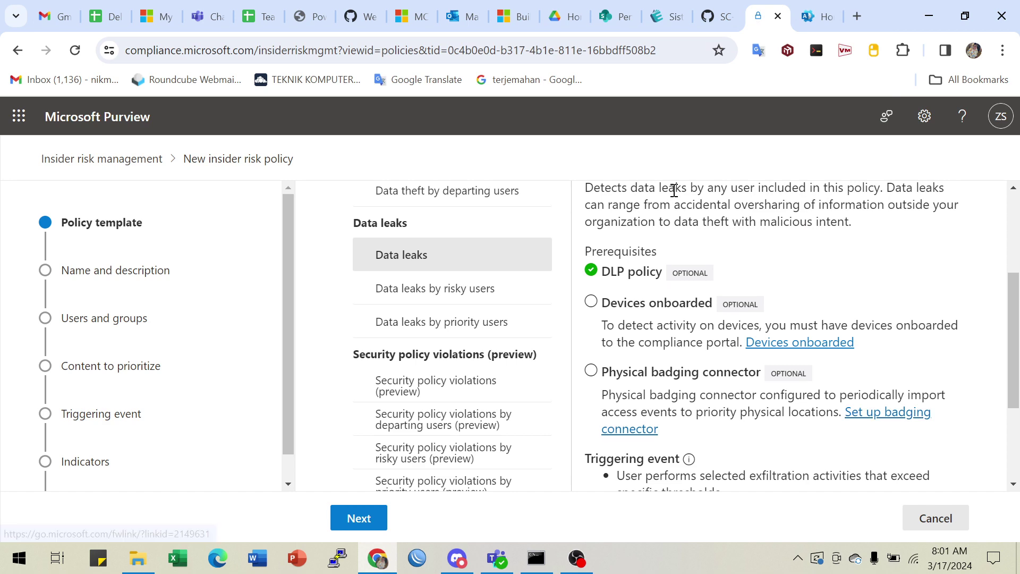
Read the GitHub lab instructions on the template prerequisites, users and groups, and content to prioritize, and return to the Purview wizard
left_click(716, 16)
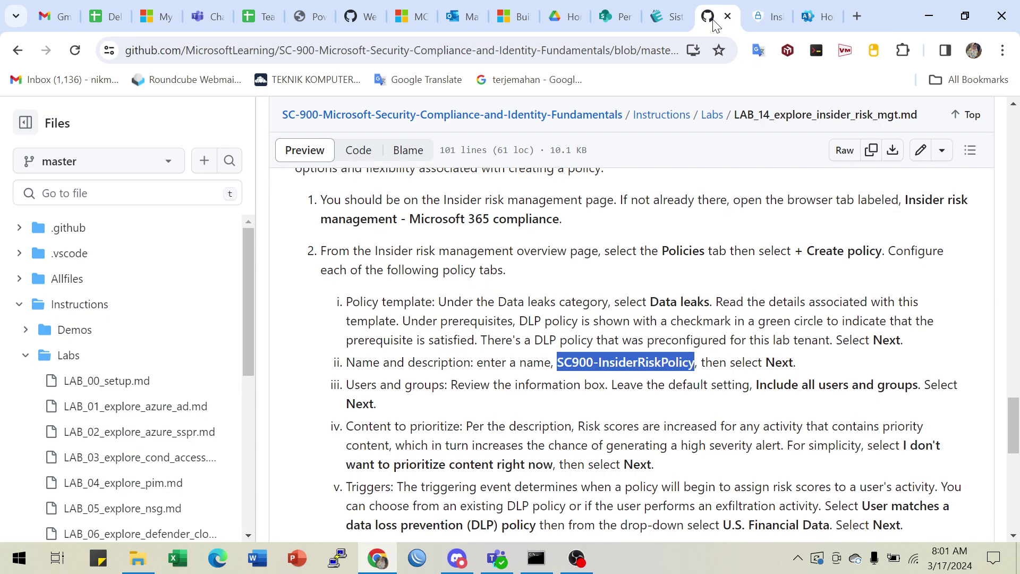
scroll(700, 387, "down", 1)
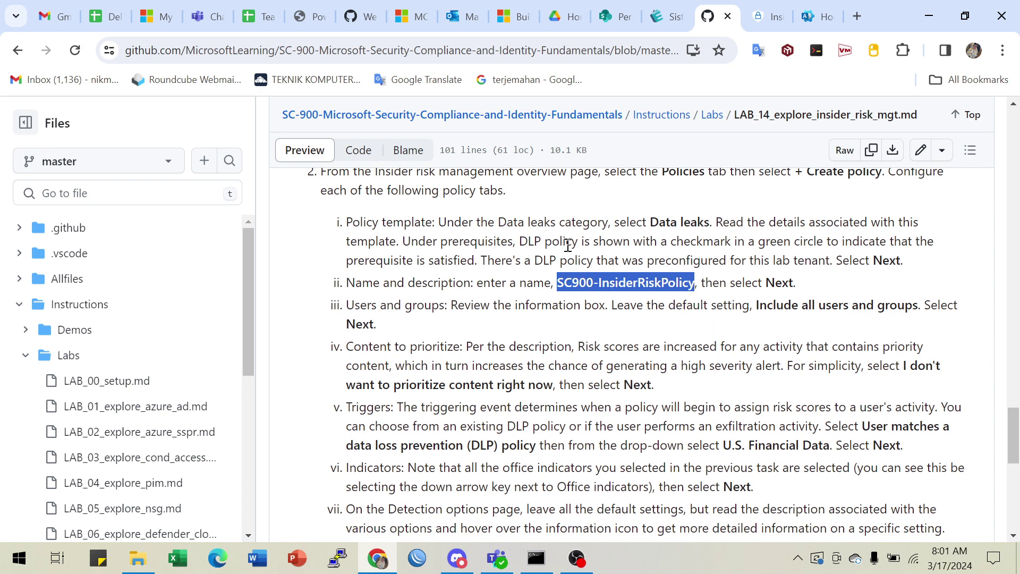
left_click_drag(568, 245, 898, 239)
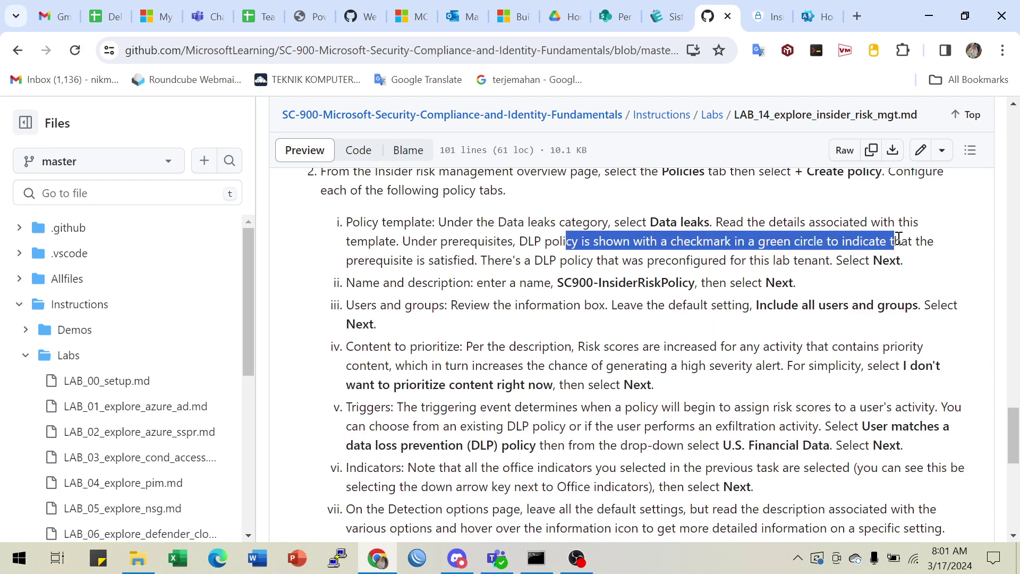
left_click_drag(607, 265, 827, 290)
left_click_drag(761, 306, 897, 296)
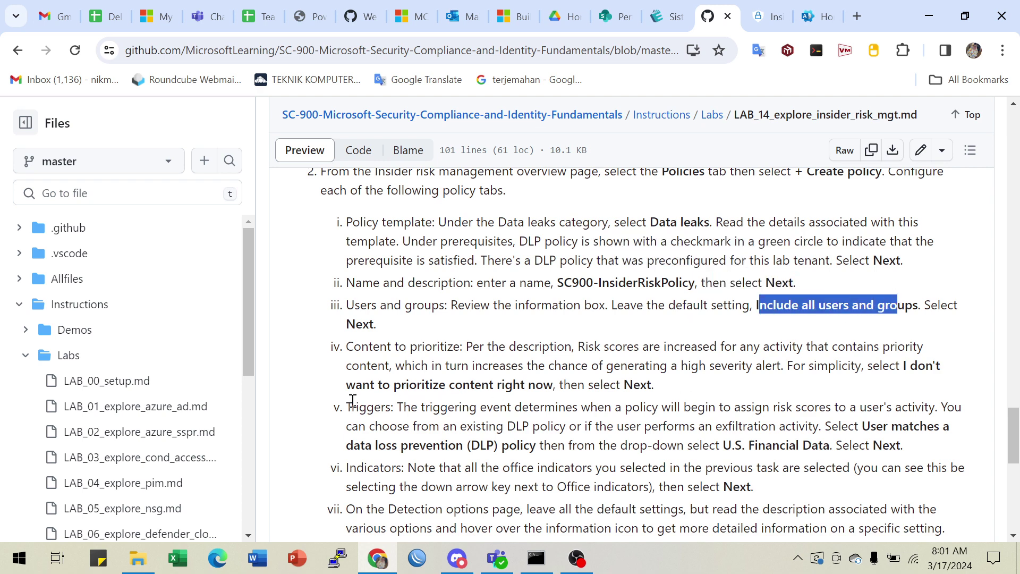
left_click_drag(363, 384, 605, 374)
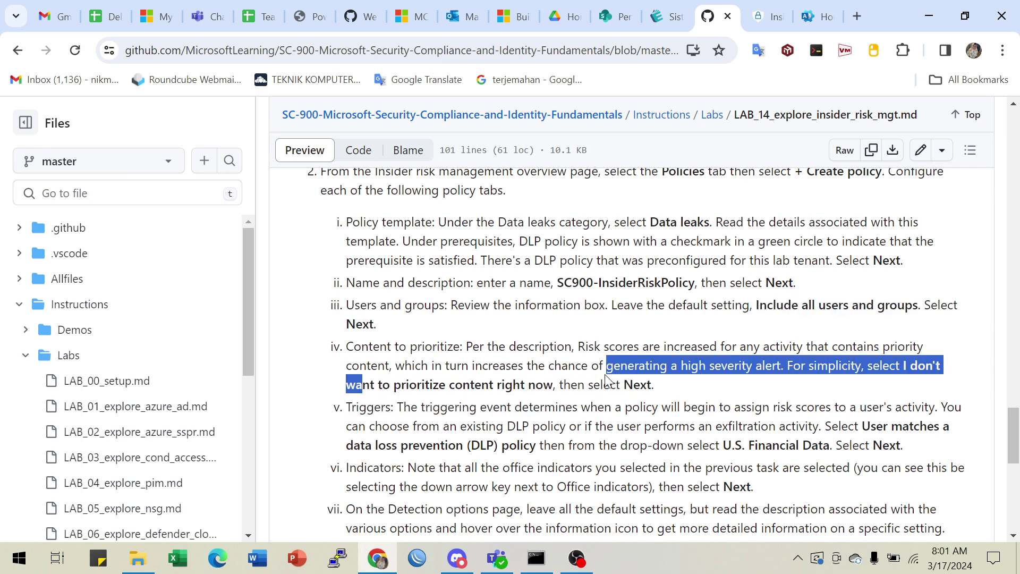
left_click(766, 17)
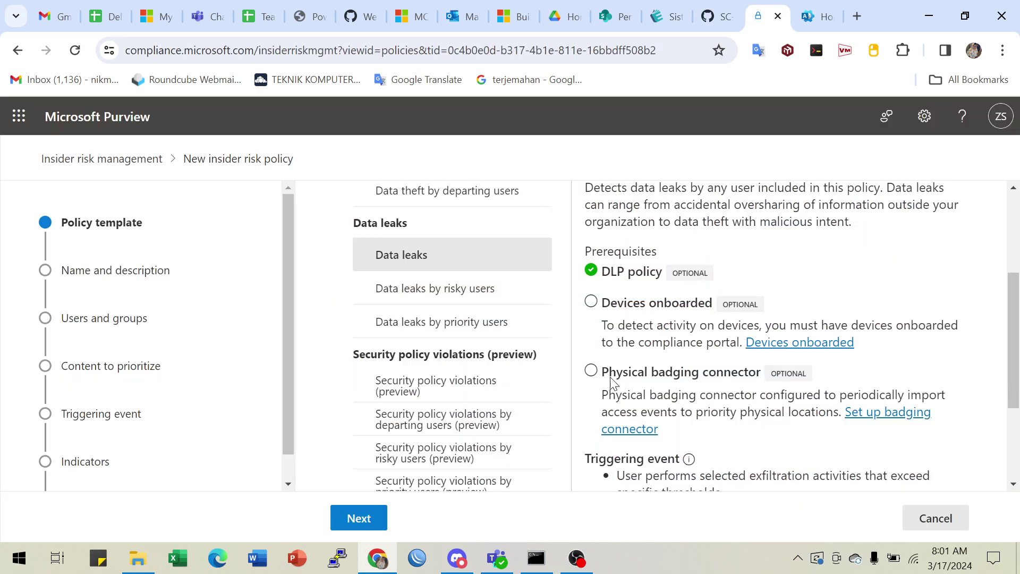
Accept the Data leaks template and name the policy SC900-InsiderRiskPolicy, leaving the description empty
scroll(675, 298, "down", 2)
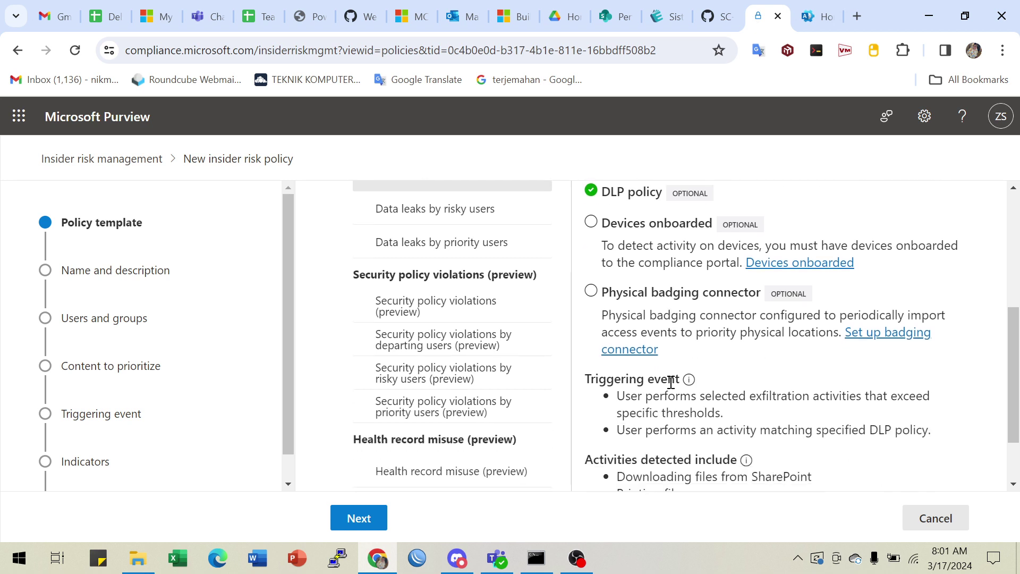
scroll(679, 264, "down", 2)
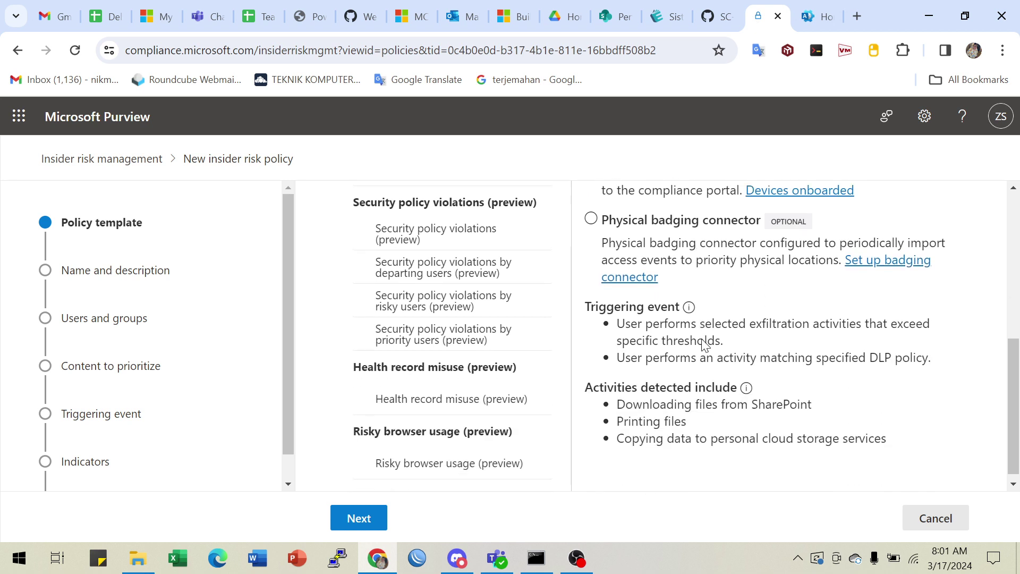
left_click(352, 518)
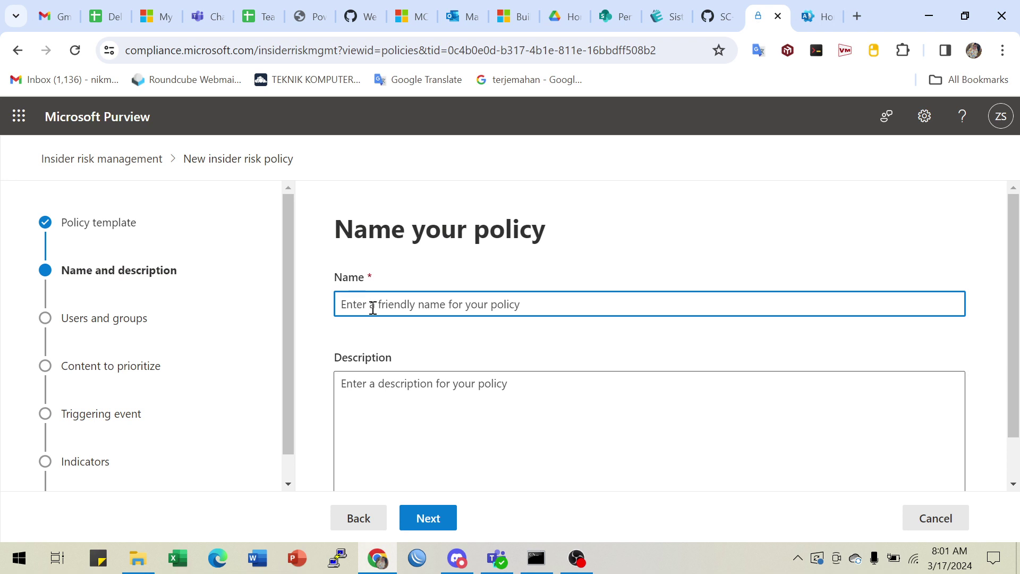
key("ctrl+v")
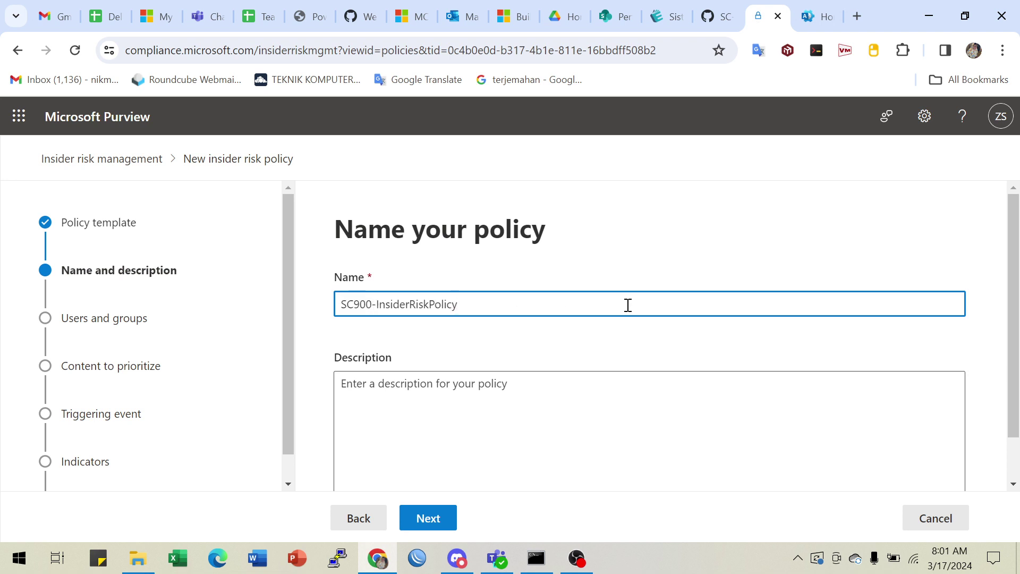
scroll(627, 305, "down", 1)
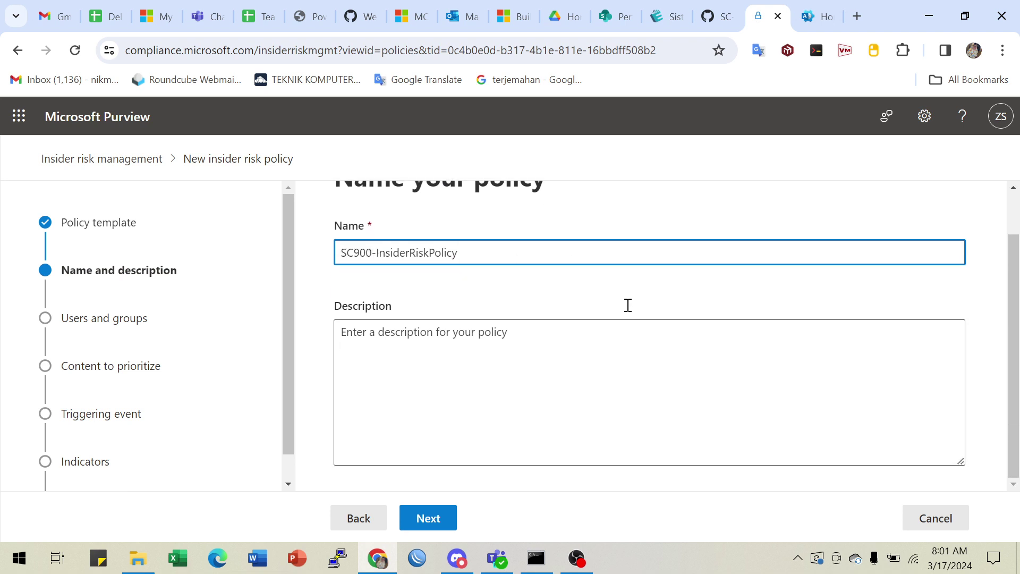
left_click(423, 518)
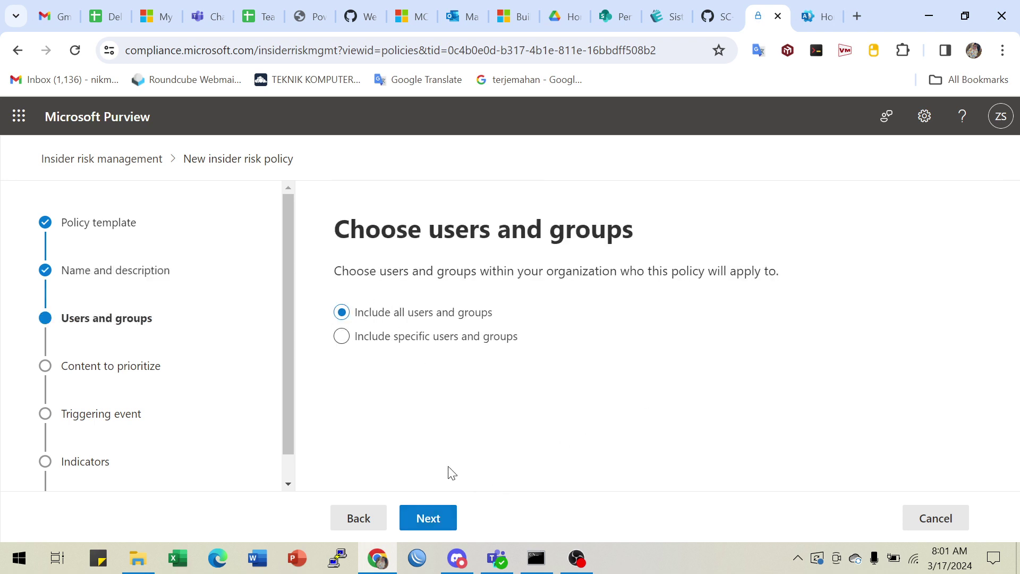
Keep the policy applied to all users and groups and review the content prioritization options
left_click(431, 515)
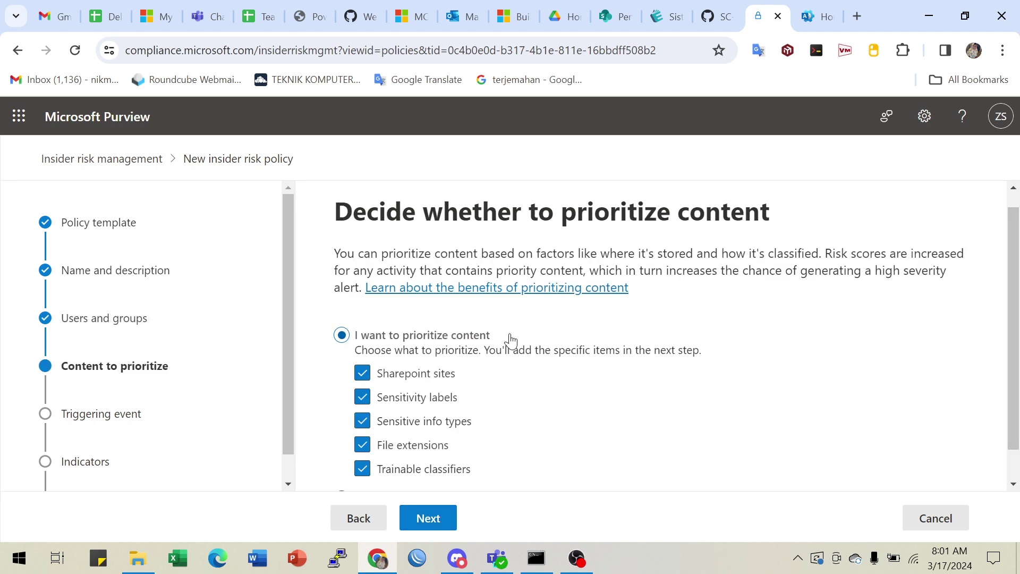
scroll(561, 344, "down", 1)
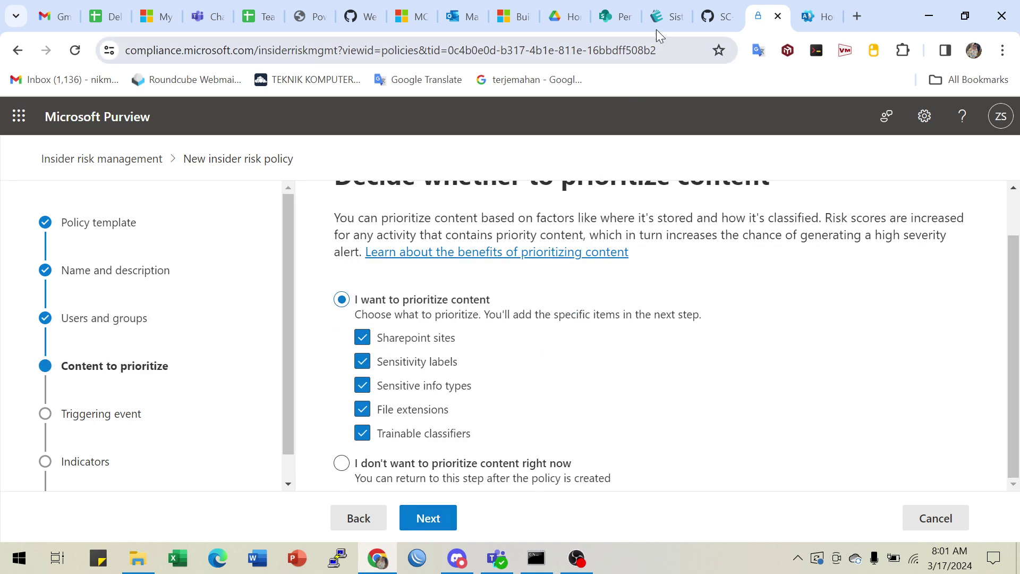
scroll(647, 360, "up", 1)
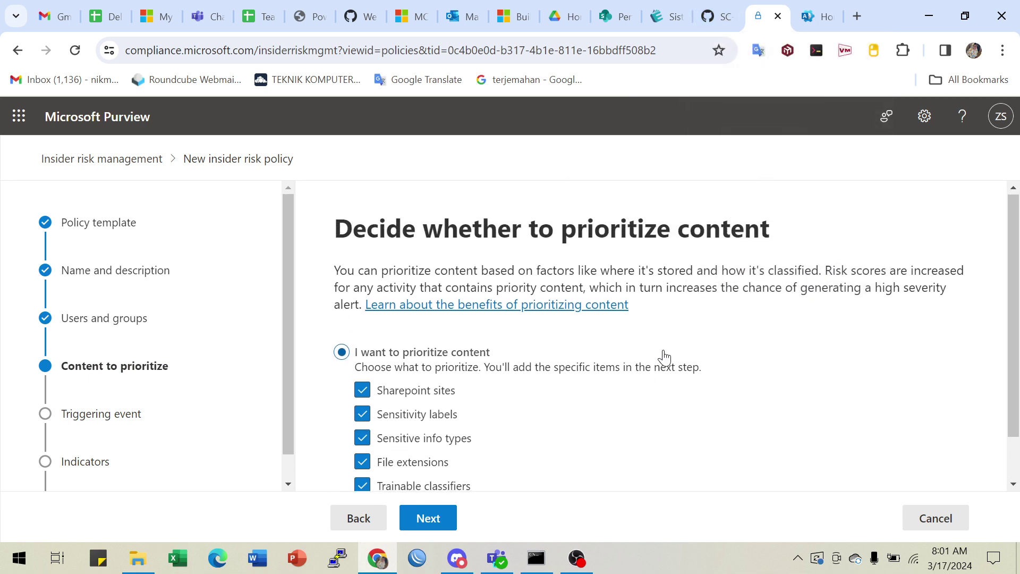
scroll(661, 359, "down", 1)
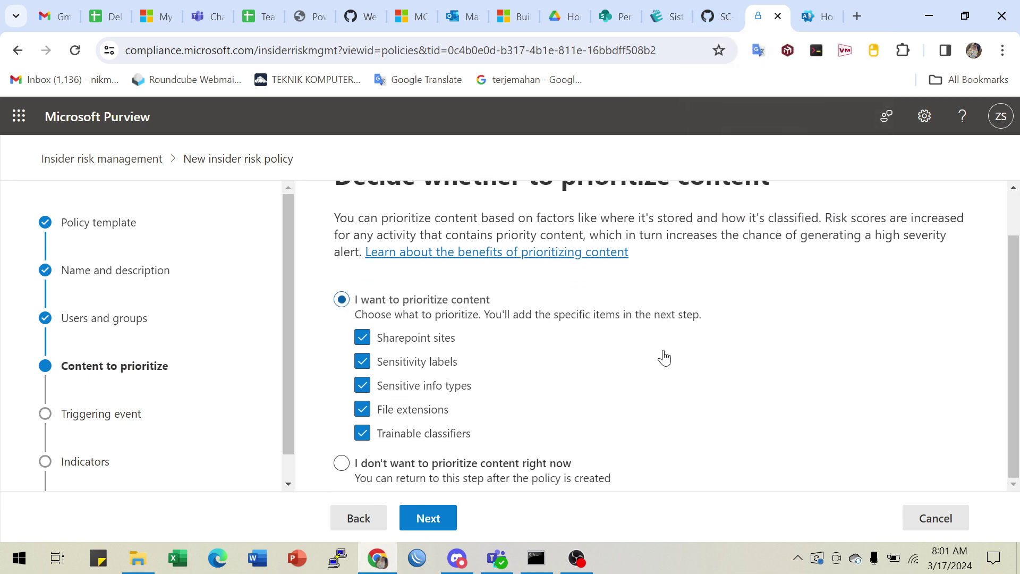
Check the content prioritization instruction in the GitHub lab and set the Purview policy to not prioritize content right now
left_click(718, 21)
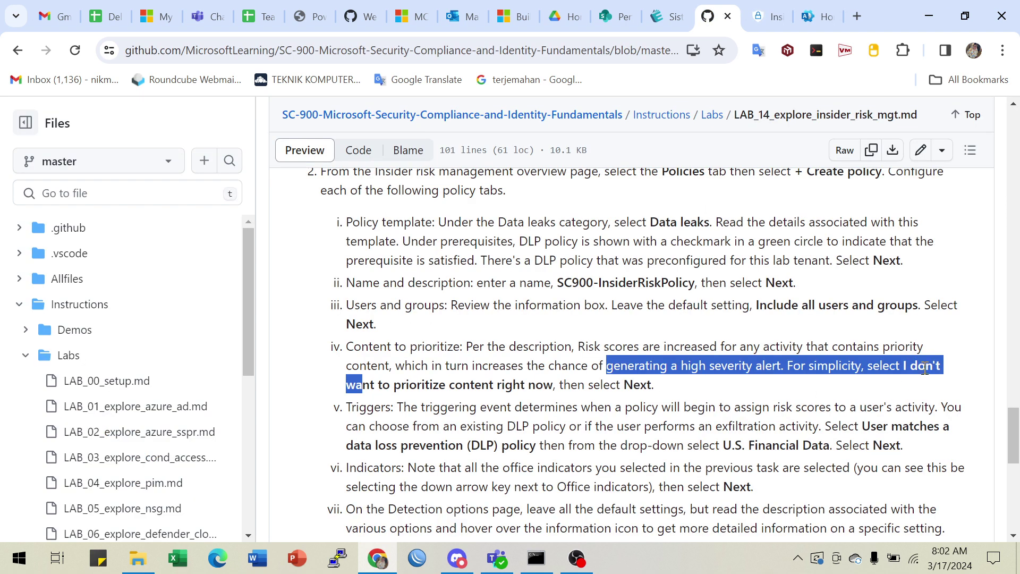
left_click(905, 364)
left_click_drag(467, 397, 556, 388)
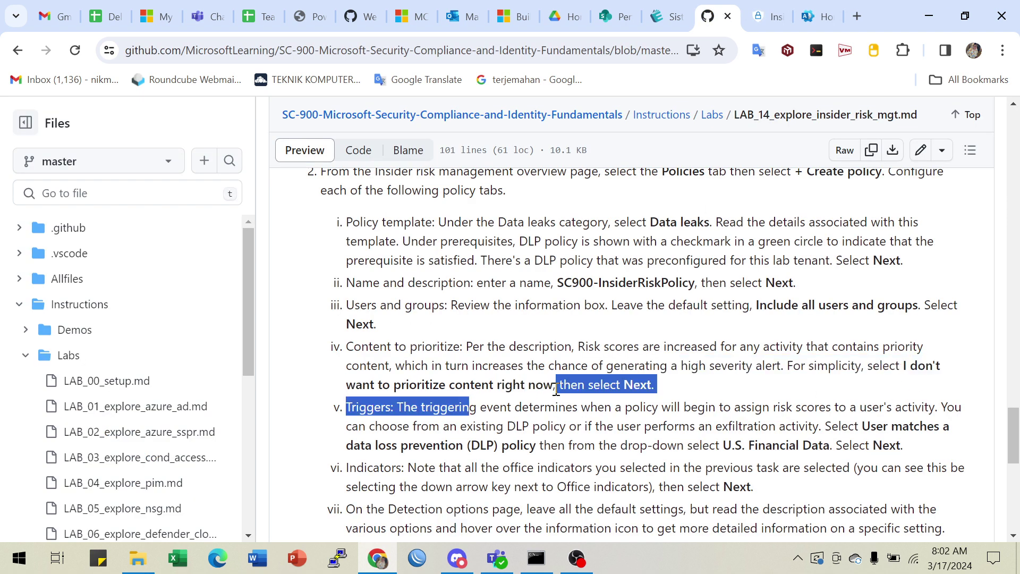
left_click(755, 15)
left_click(365, 464)
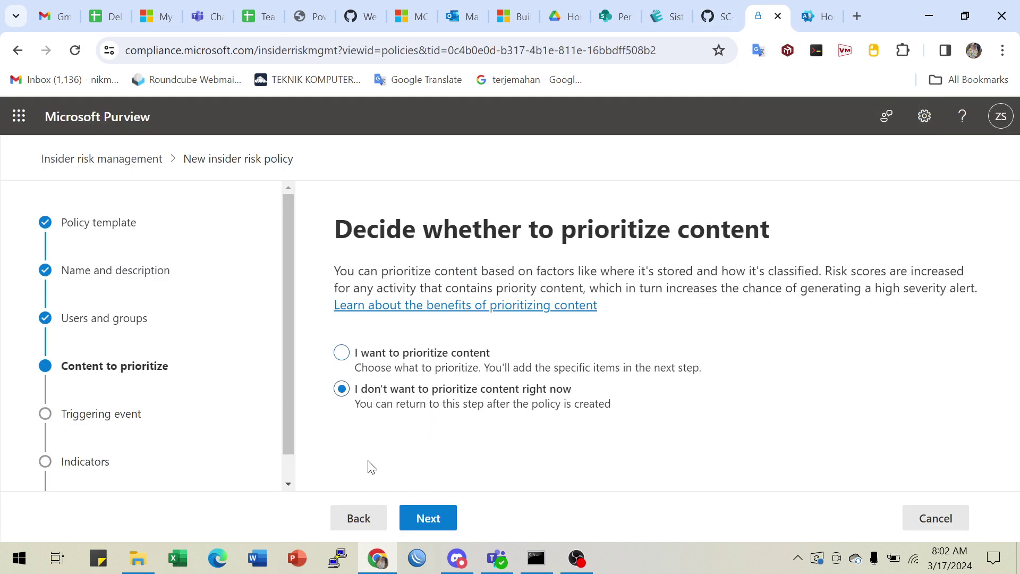
left_click(425, 518)
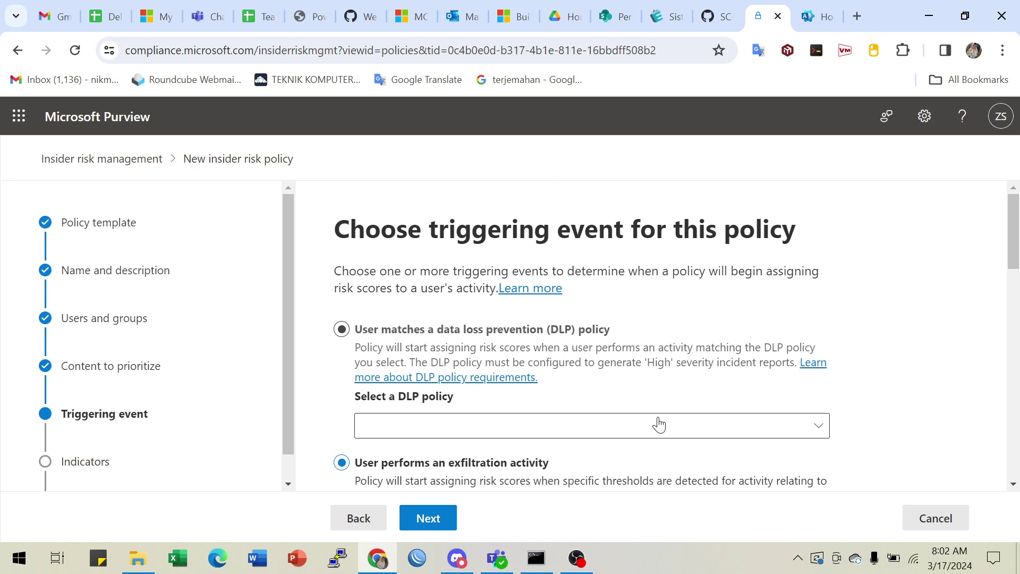
Read the trigger instructions in the GitHub lab and set the policy's triggering event in Purview to User matches a data loss prevention (DLP) policy
scroll(691, 391, "down", 3)
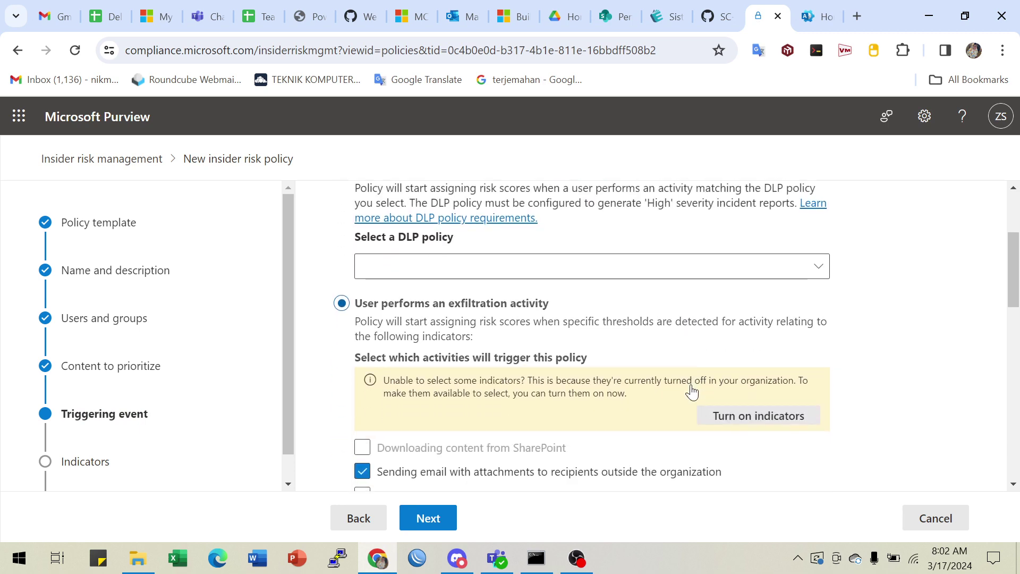
scroll(691, 391, "up", 3)
scroll(691, 391, "down", 2)
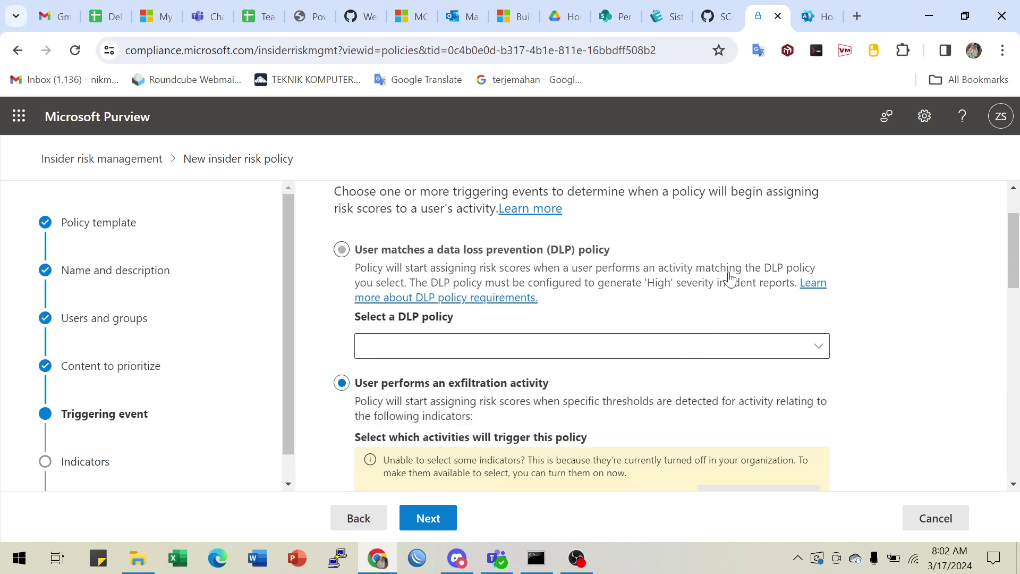
left_click(713, 27)
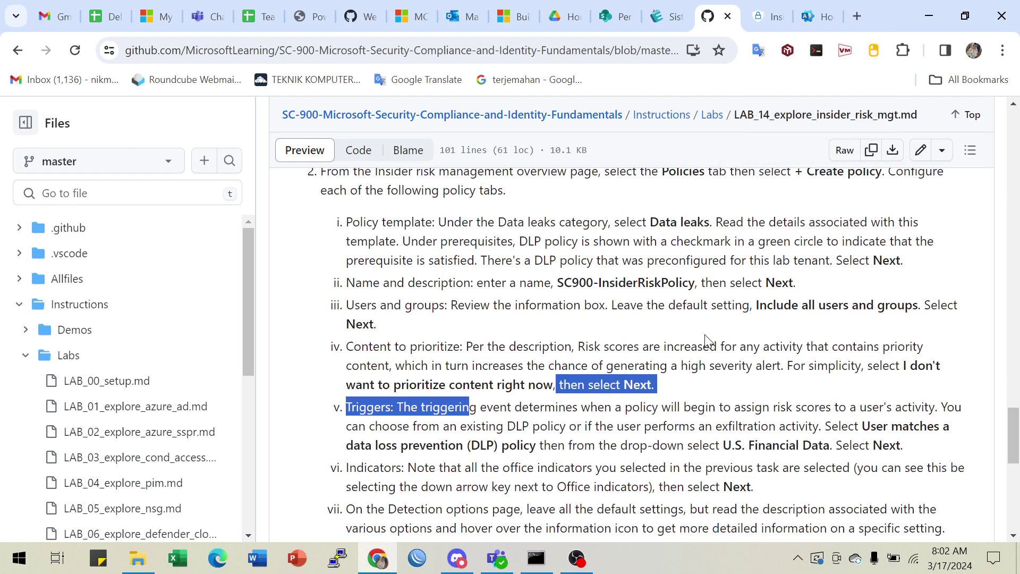
scroll(778, 400, "down", 2)
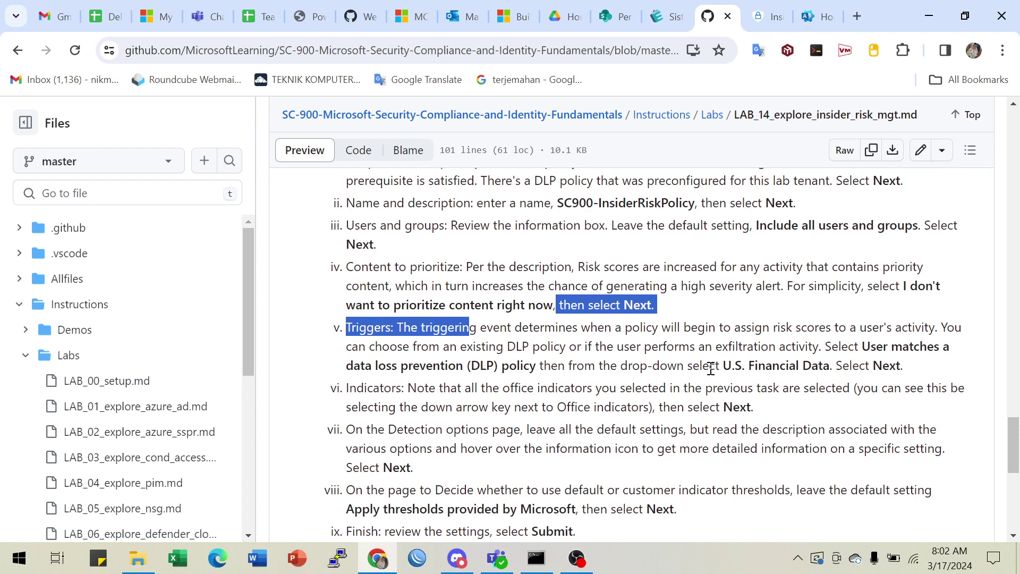
left_click_drag(732, 367, 842, 367)
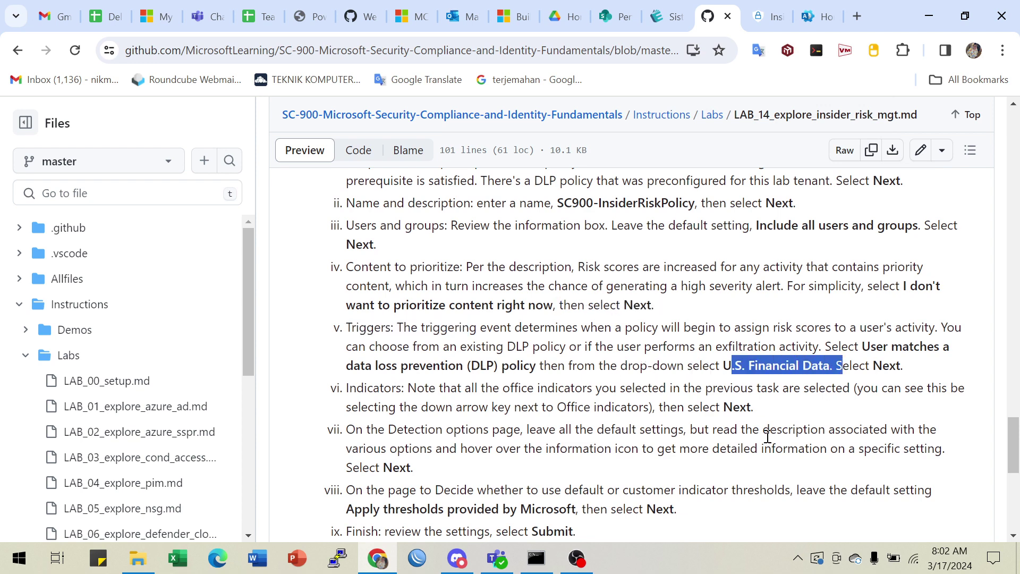
left_click(761, 15)
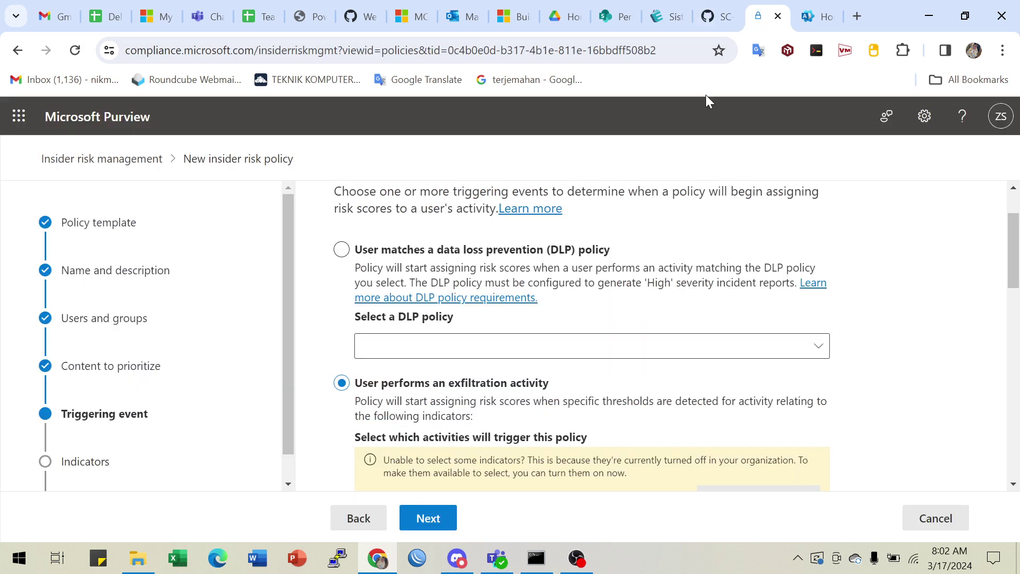
left_click(496, 253)
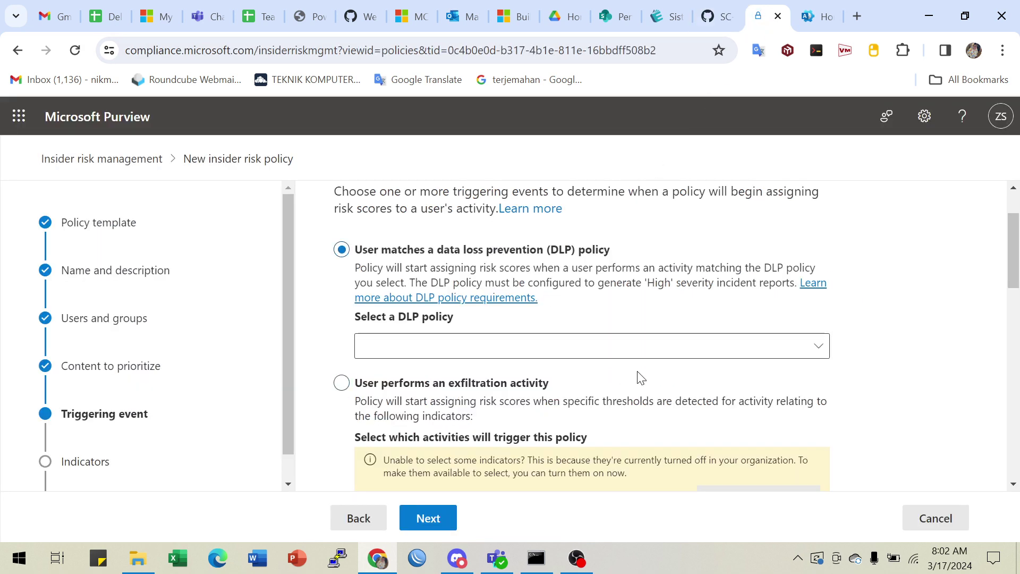
left_click(757, 353)
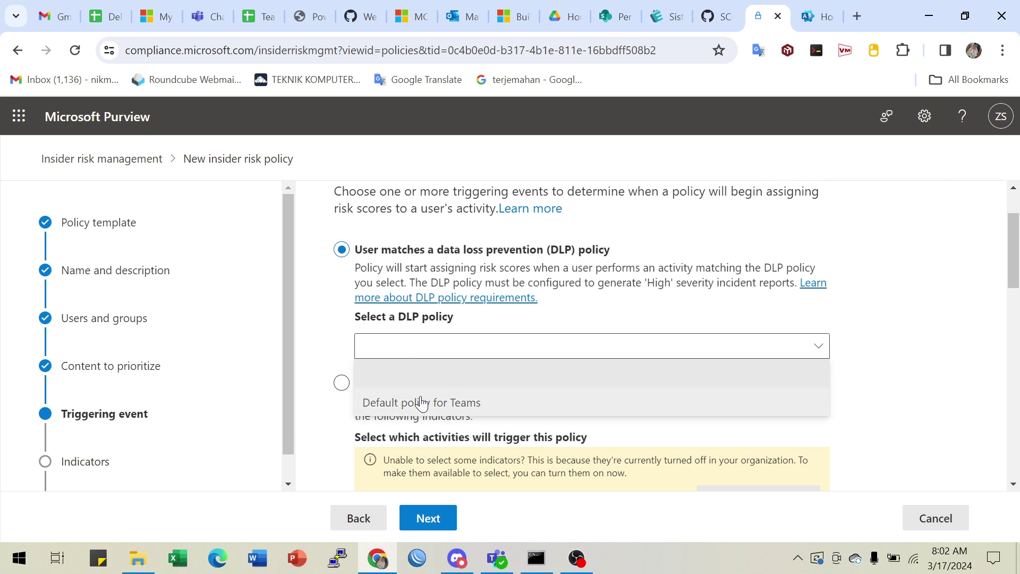
Open the Microsoft Learn article on DLP policy requirements, read its DLP configuration section and return to the Purview wizard
left_click(440, 297)
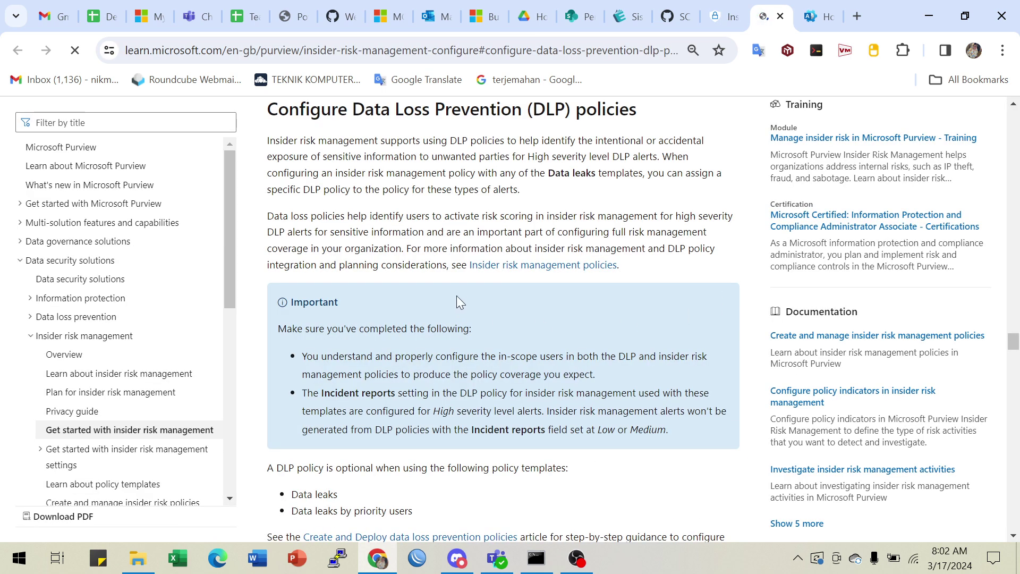
scroll(459, 292, "down", 3)
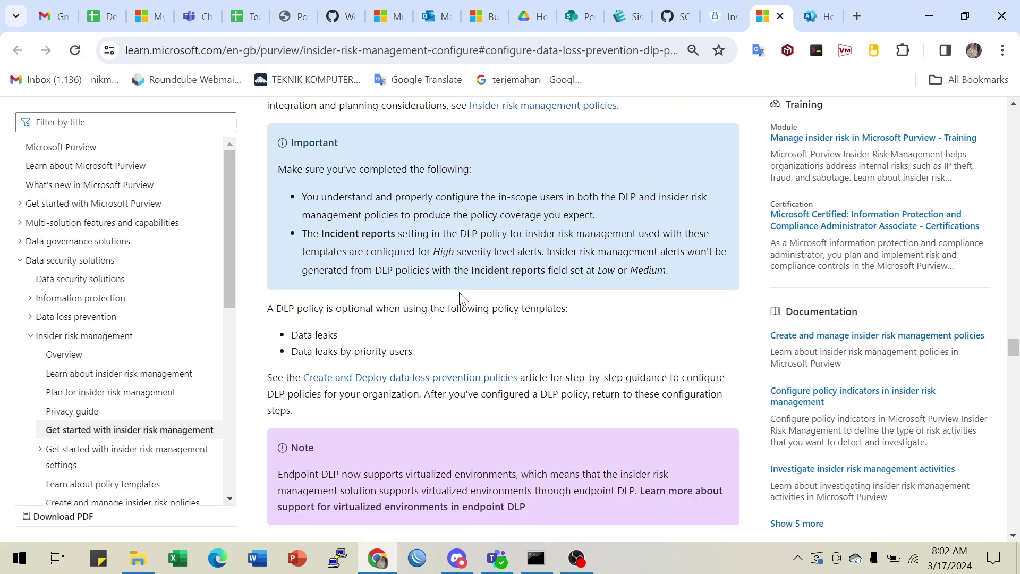
scroll(367, 359, "down", 4)
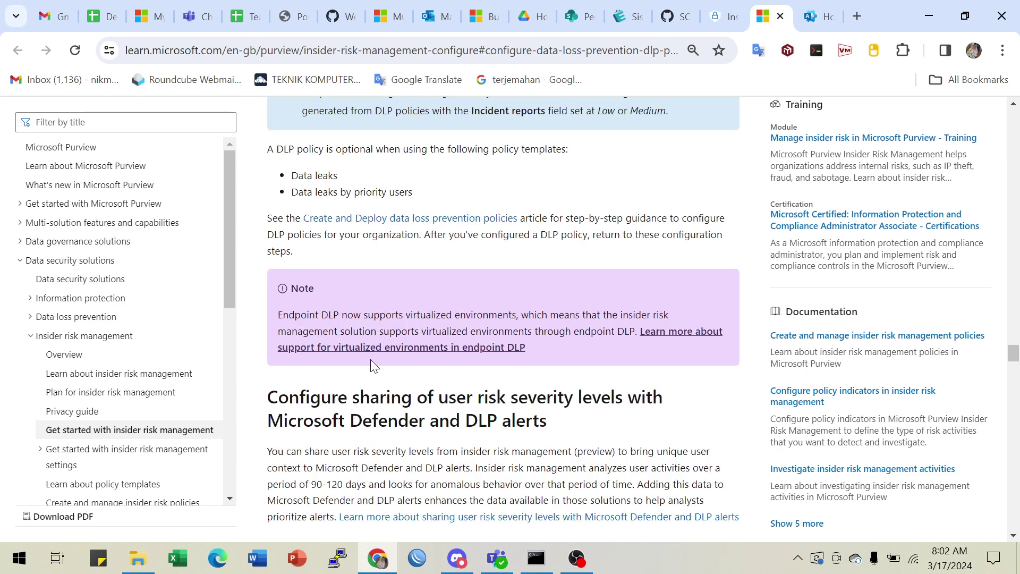
scroll(372, 362, "down", 10)
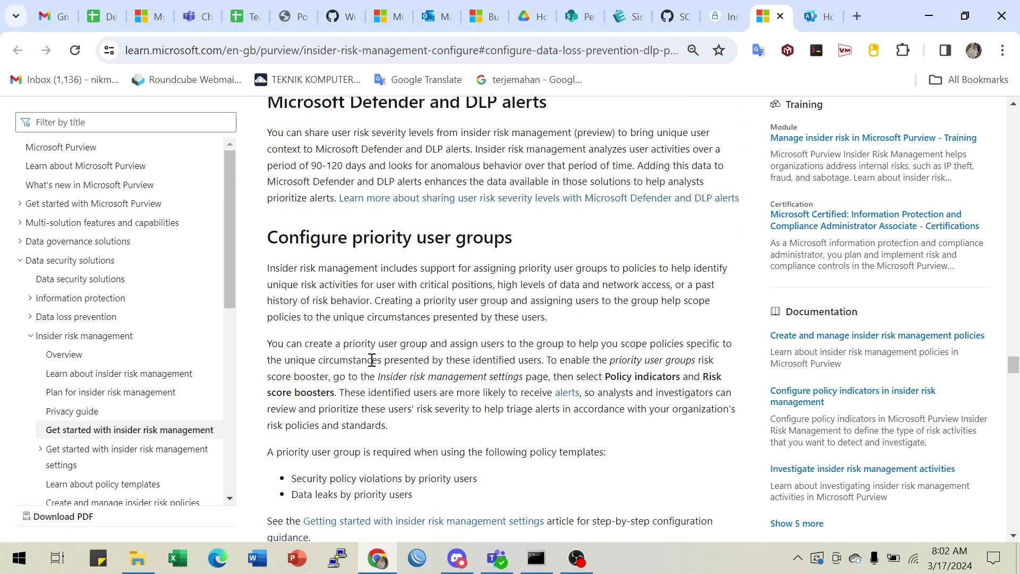
scroll(372, 362, "up", 10)
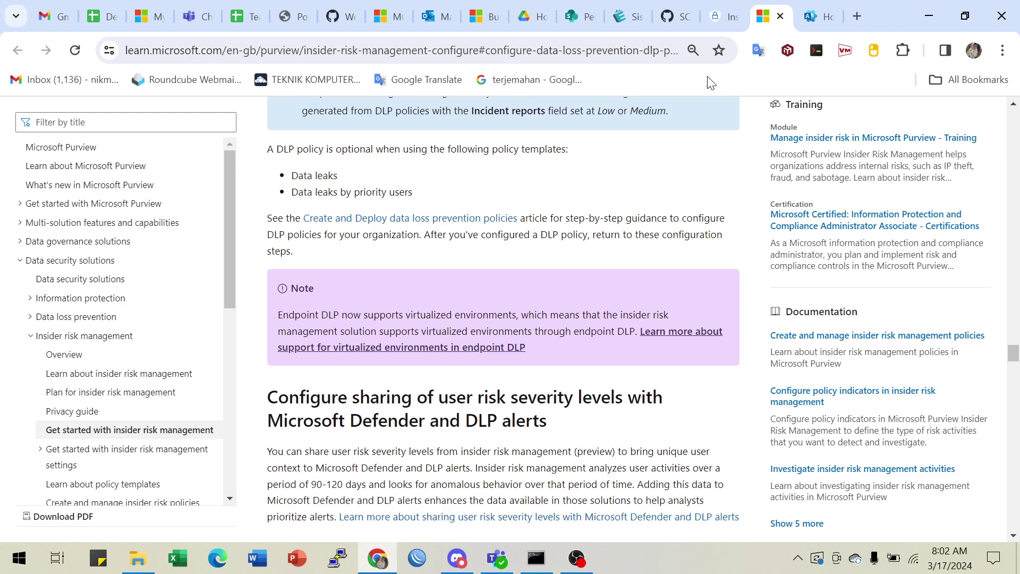
left_click(729, 19)
Try to continue past the triggering event without selecting a DLP policy
scroll(452, 479, "down", 3)
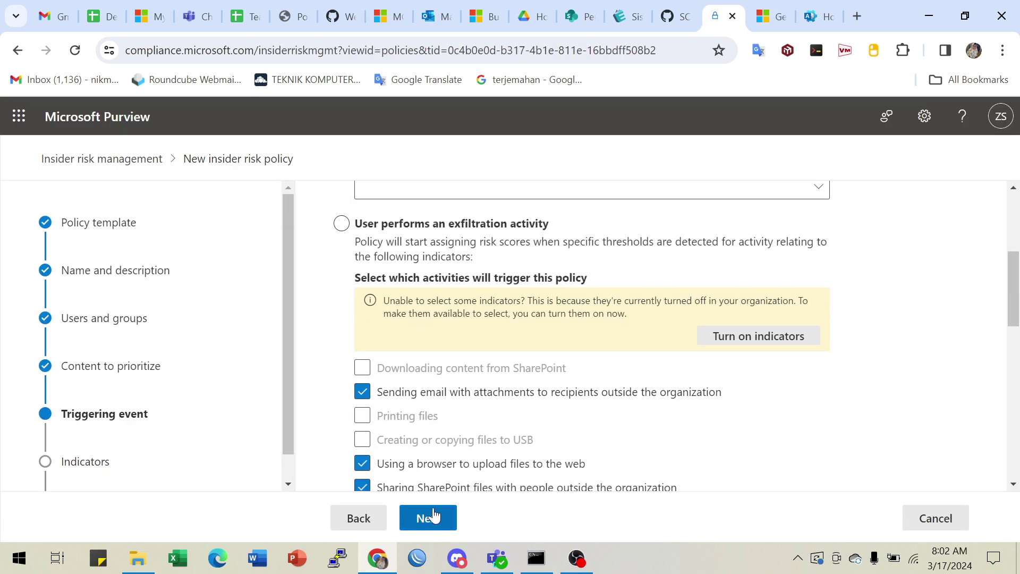
left_click(428, 520)
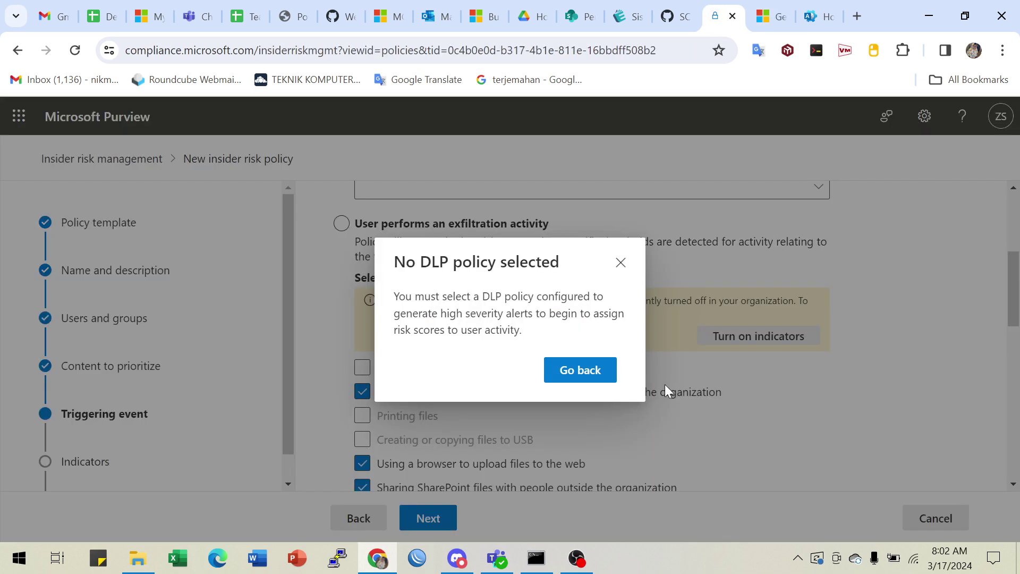
left_click(566, 371)
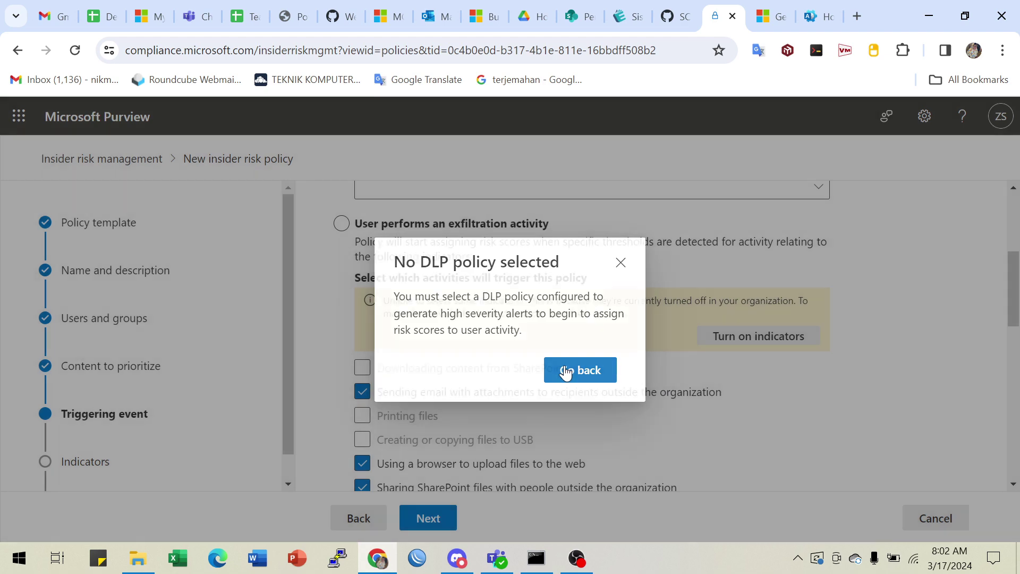
Select Default policy for Teams as the triggering DLP policy and proceed to the indicators
scroll(457, 331, "up", 3)
left_click(404, 427)
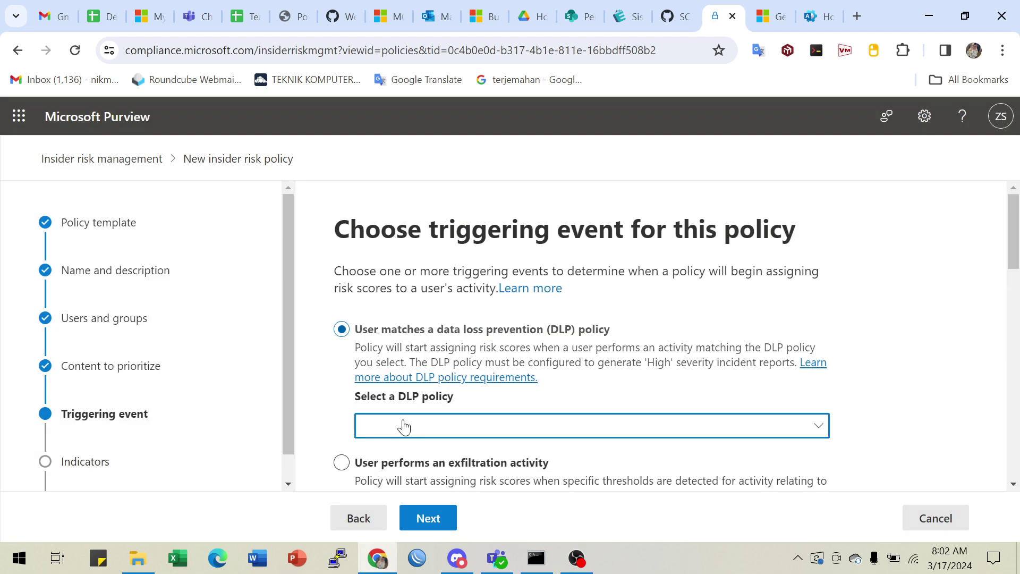
left_click(426, 483)
scroll(510, 468, "down", 2)
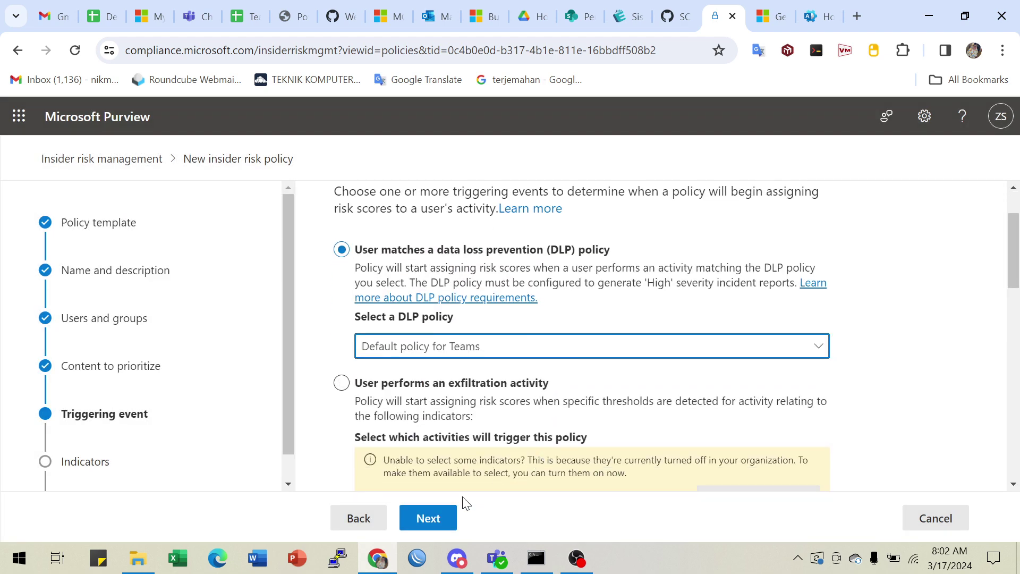
left_click(429, 519)
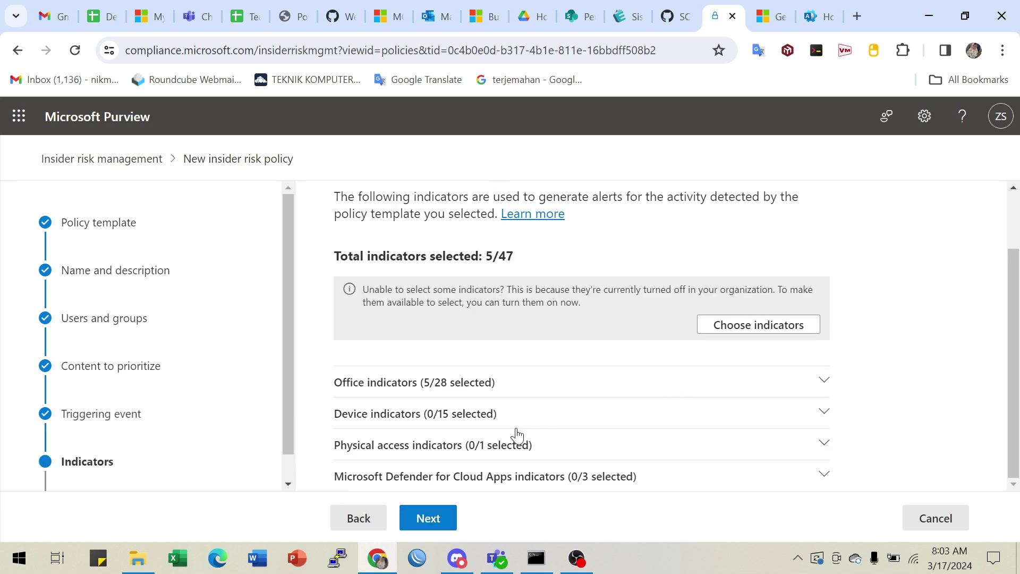
Accept the preselected indicators, review the sequence, cumulative exfiltration and risk score booster detection options, and keep their default settings
left_click(437, 523)
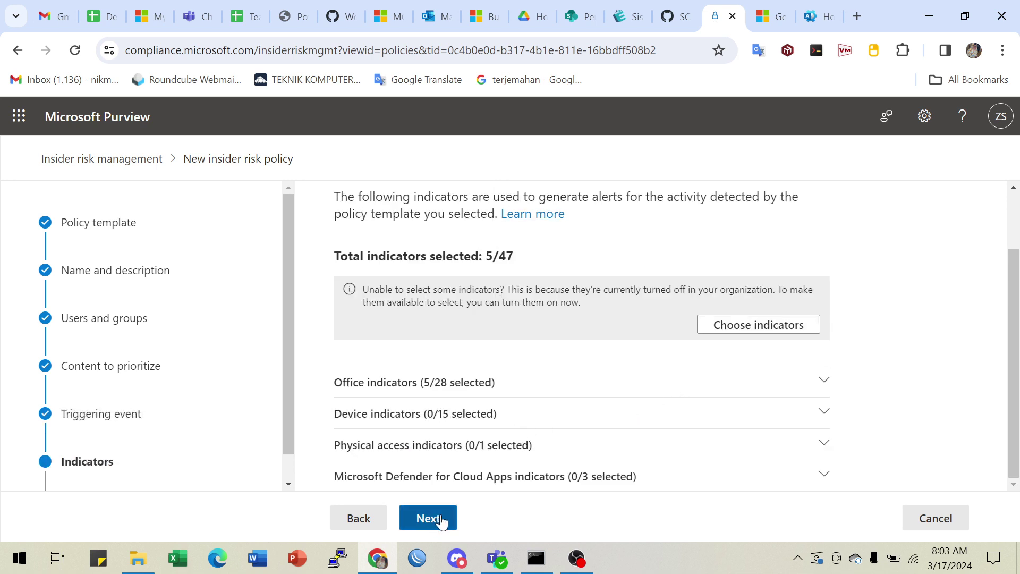
scroll(447, 303, "up", 2)
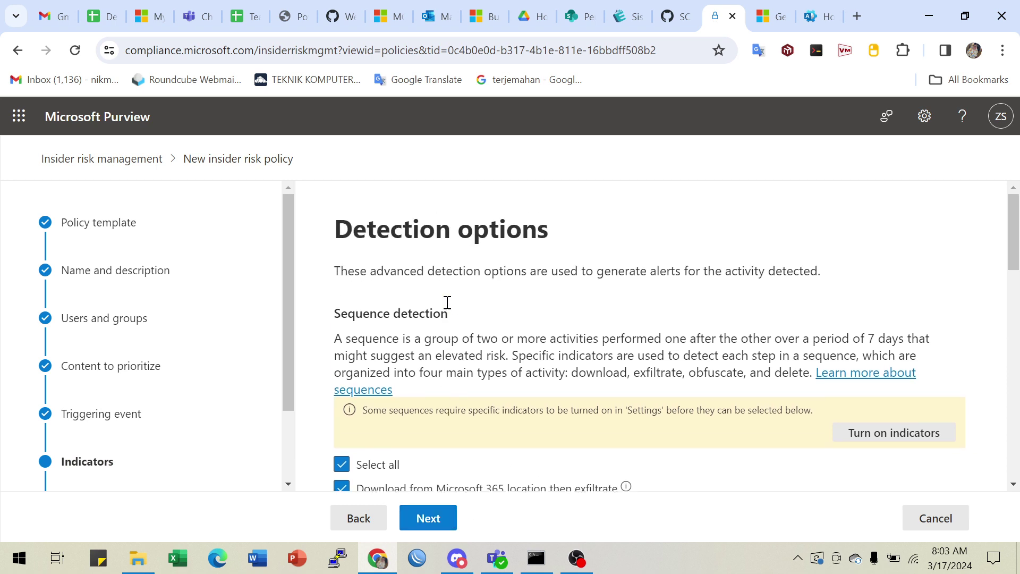
scroll(521, 326, "down", 6)
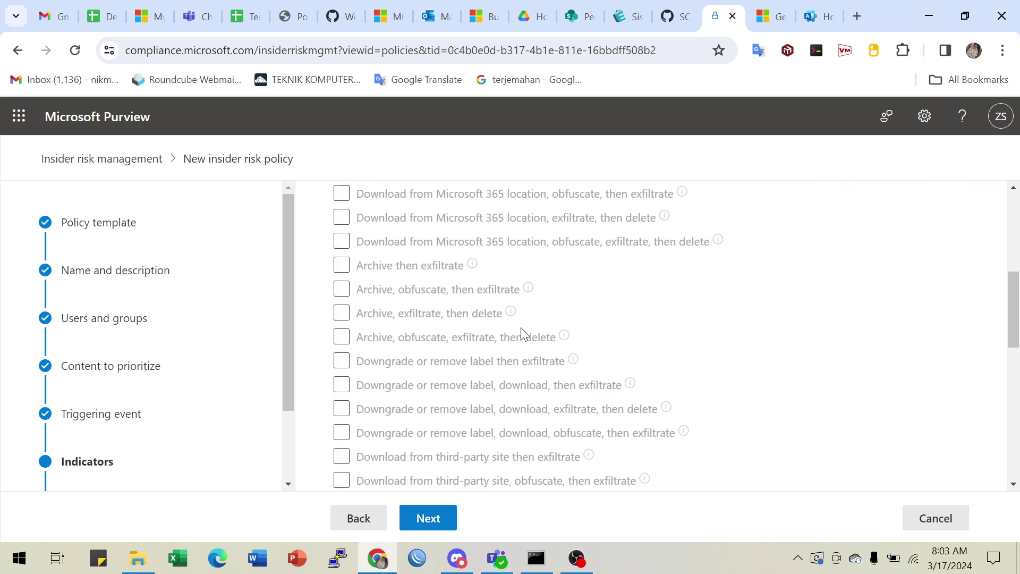
scroll(521, 328, "up", 2)
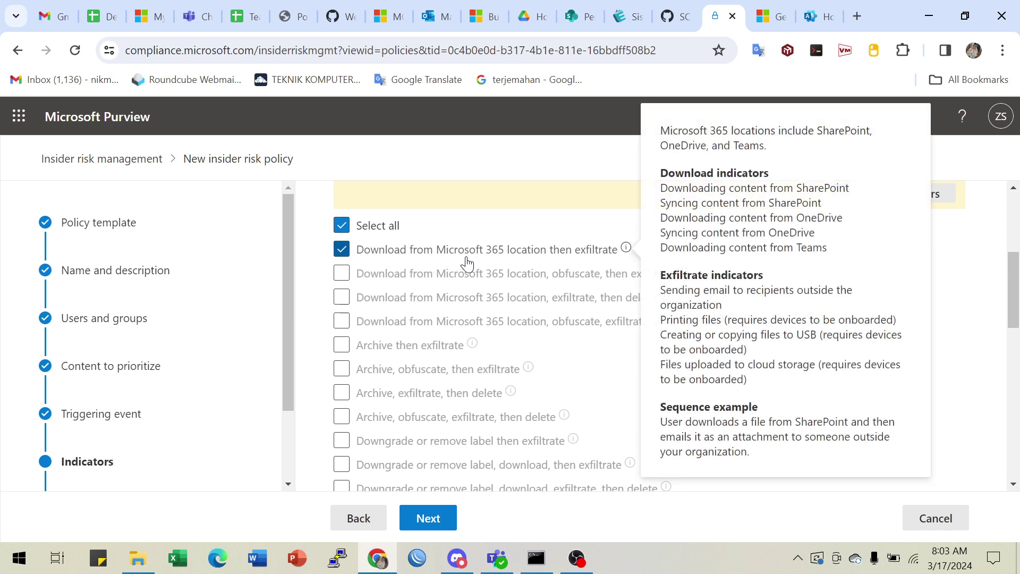
scroll(455, 439, "down", 7)
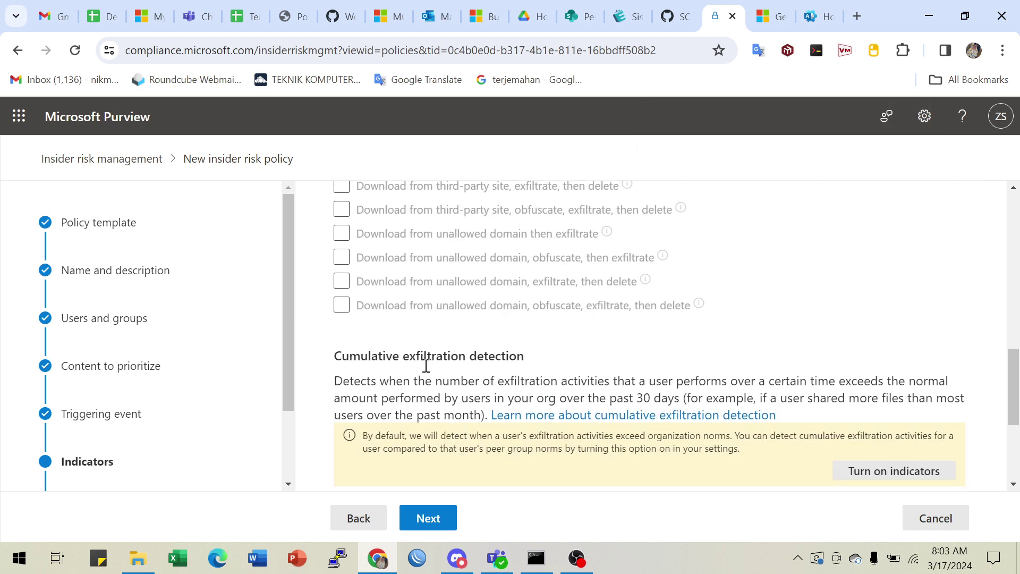
scroll(598, 372, "down", 3)
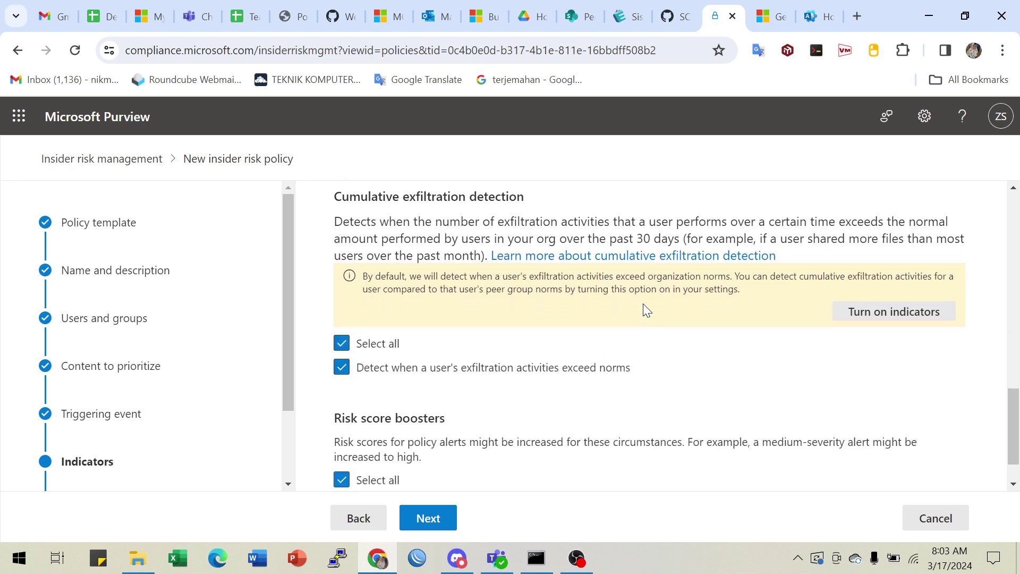
scroll(645, 312, "down", 1)
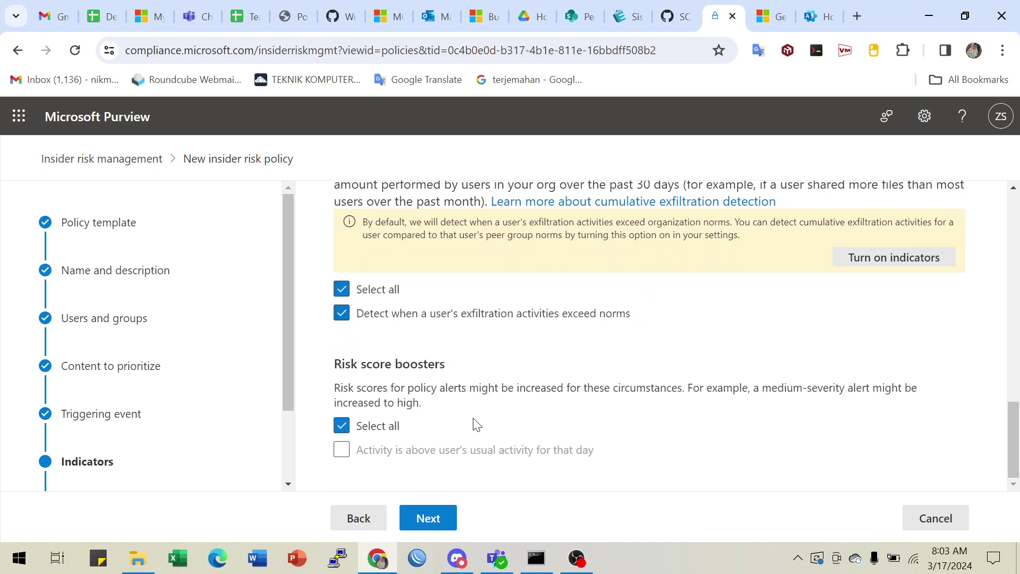
left_click(425, 520)
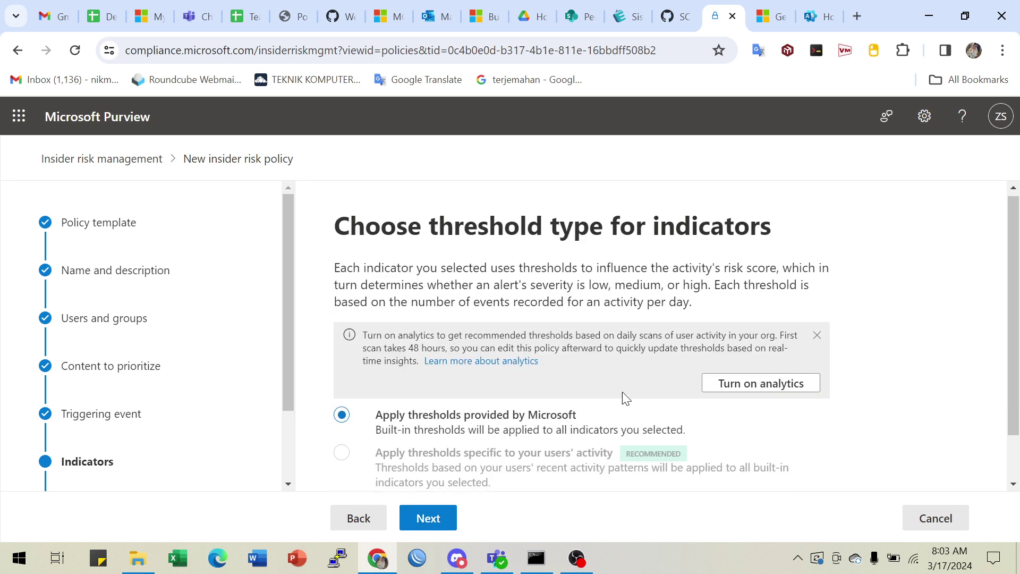
Keep Apply thresholds provided by Microsoft as the indicator threshold type and proceed to the final review
scroll(623, 392, "down", 1)
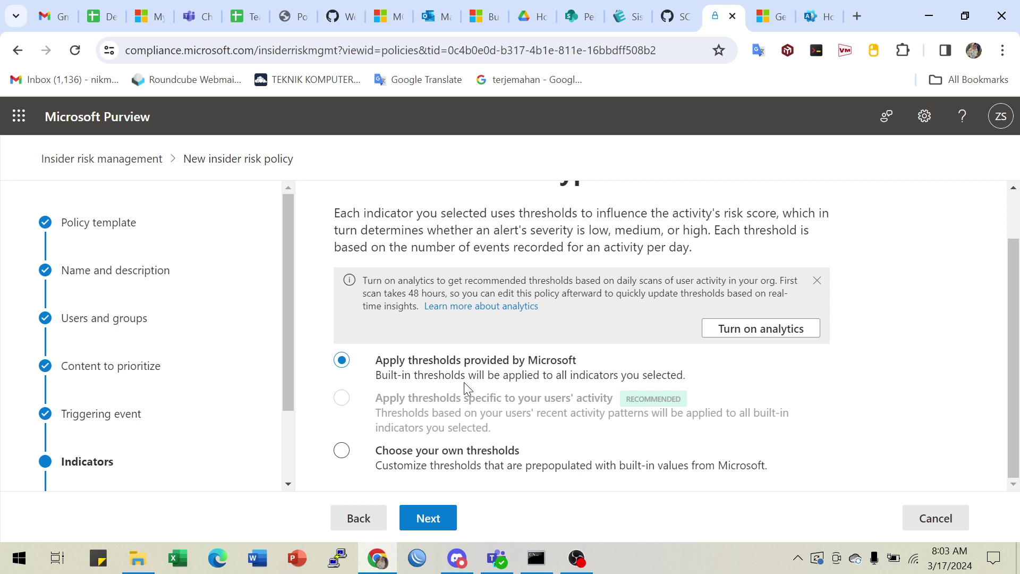
left_click_drag(290, 375, 277, 458)
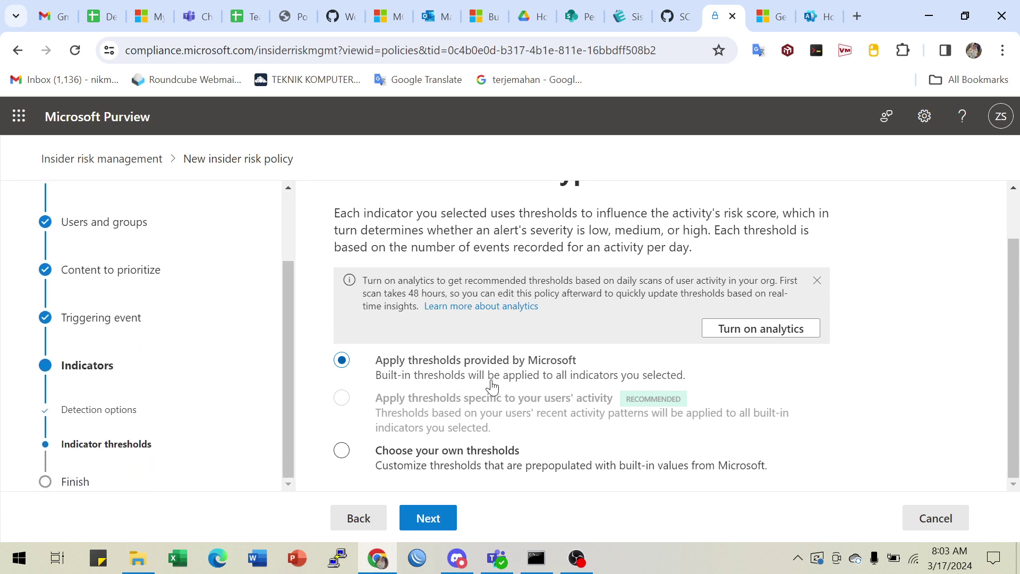
left_click(437, 521)
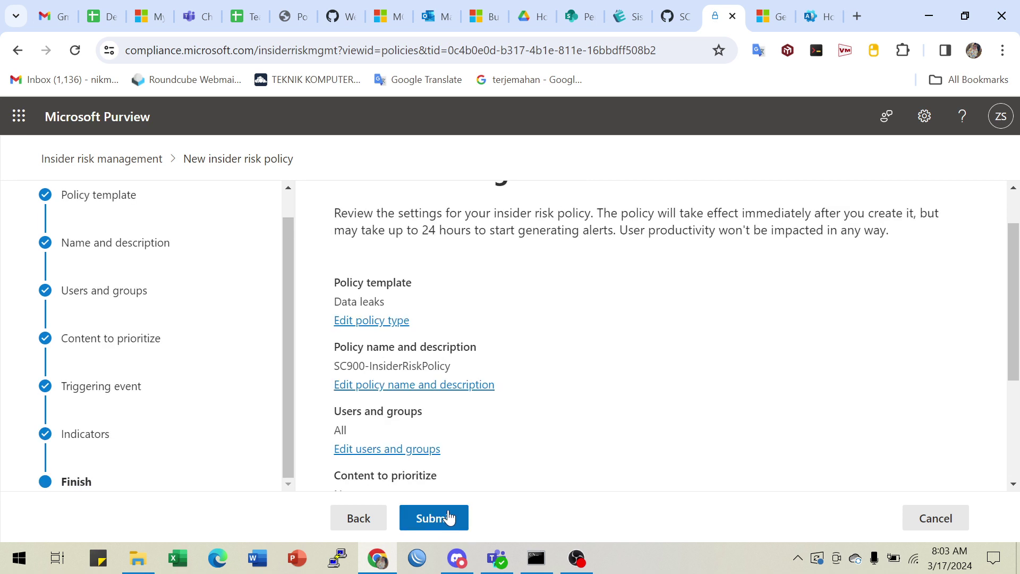
Review the policy summary, from the alert timing note and template through users, prioritized content, triggering event and policy indicators
scroll(563, 402, "up", 1)
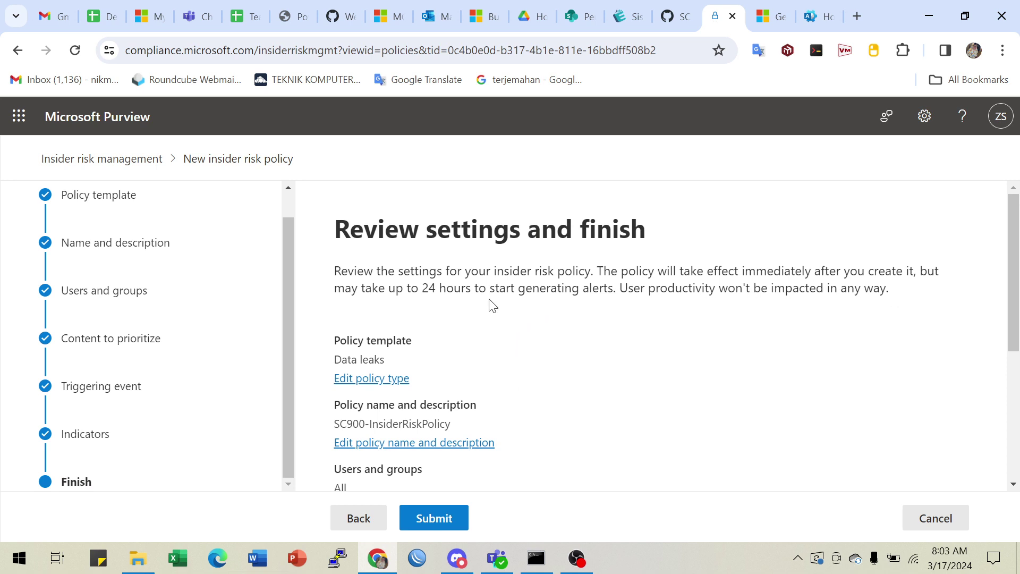
left_click_drag(422, 294, 599, 289)
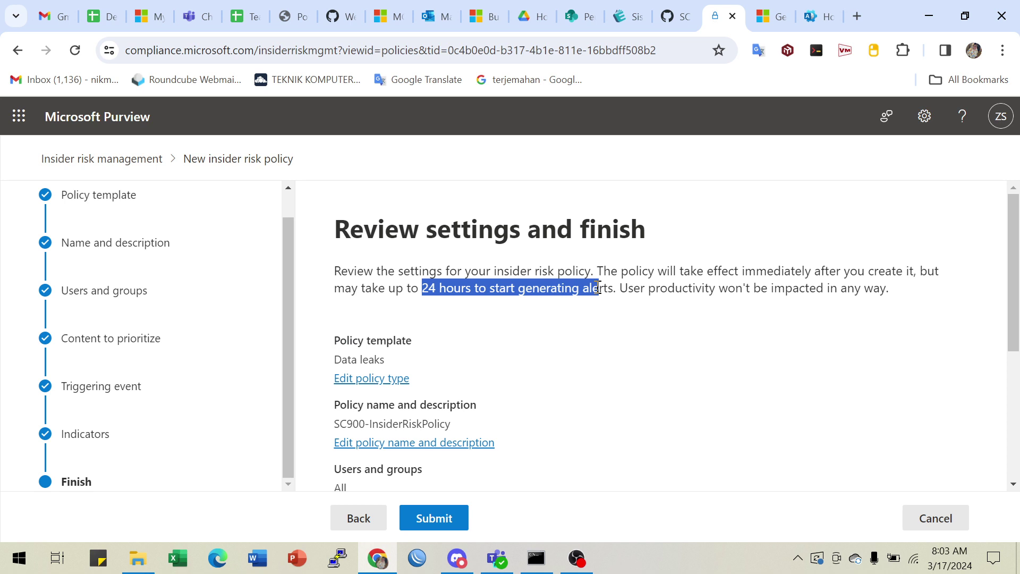
left_click_drag(708, 294, 798, 292)
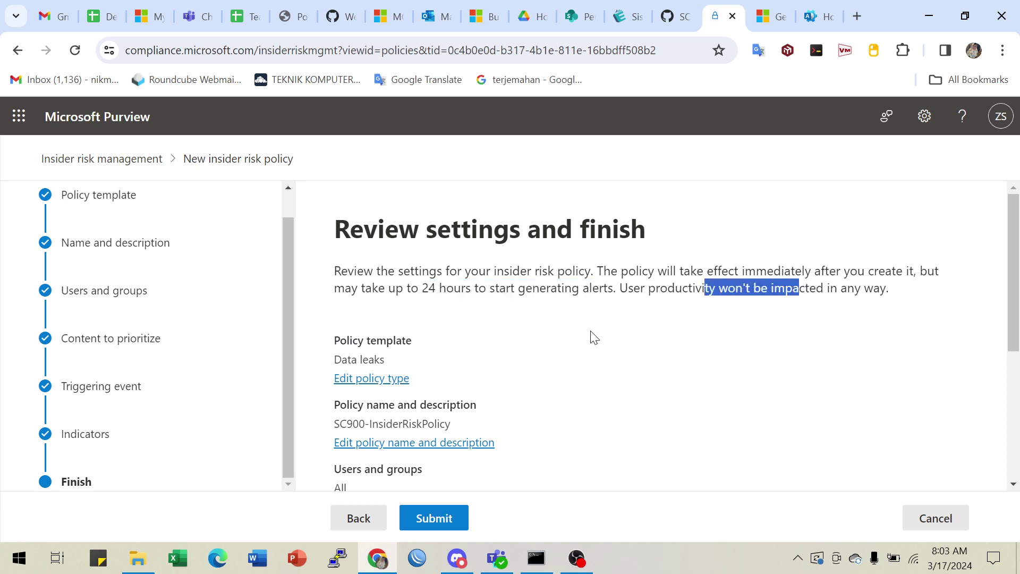
scroll(507, 305, "down", 3)
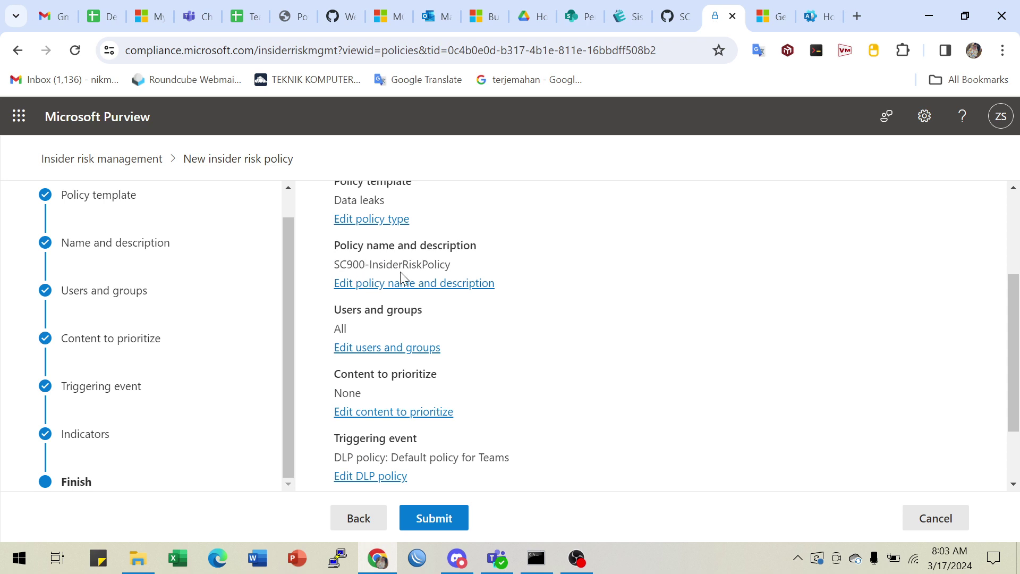
scroll(451, 371, "down", 1)
scroll(411, 294, "down", 1)
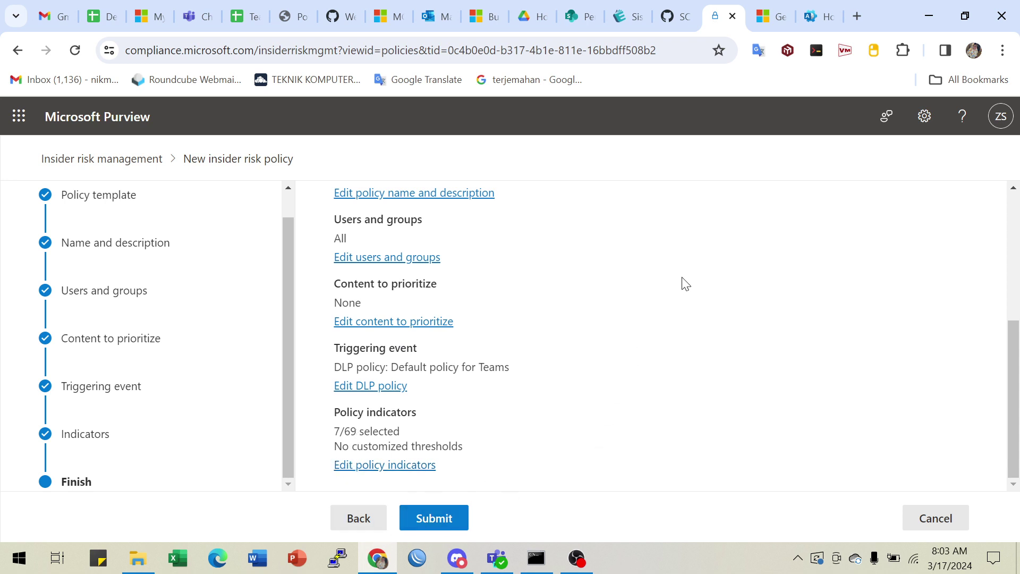
Read the remaining Lab 14 Task 4 instructions on GitHub, covering indicator thresholds, submission and Start scoring activity for users
left_click(683, 17)
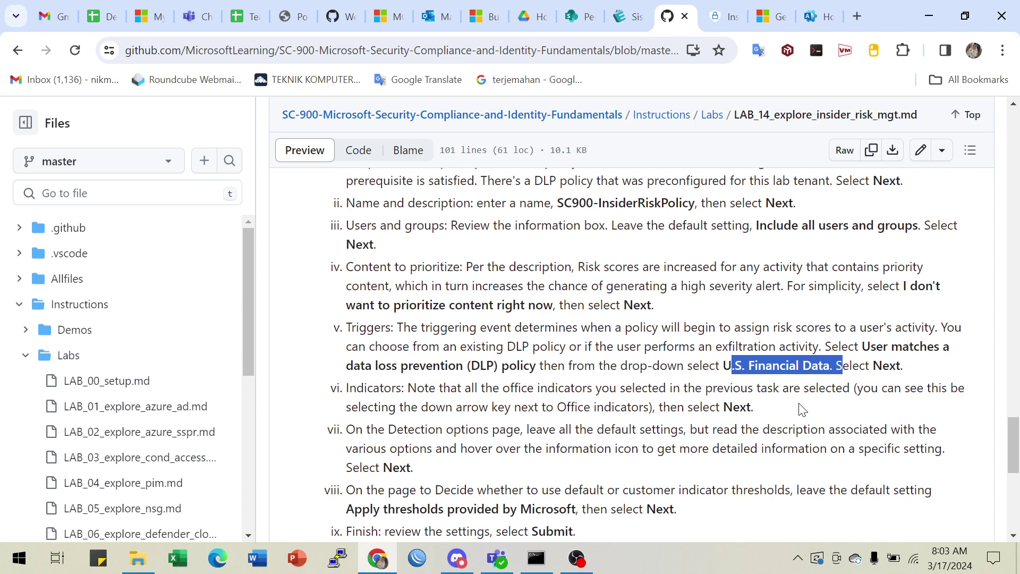
scroll(803, 410, "down", 3)
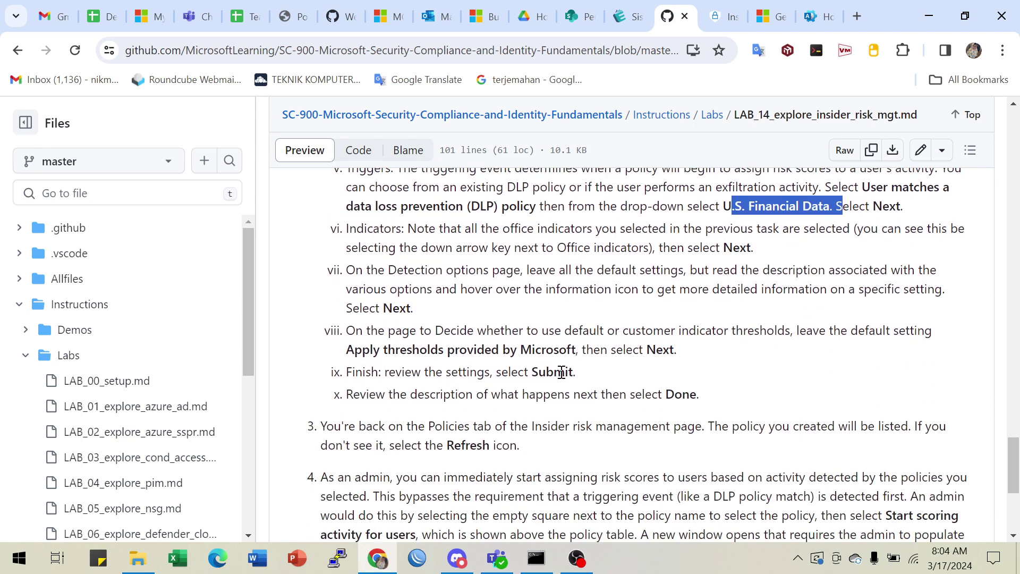
left_click_drag(407, 350, 594, 351)
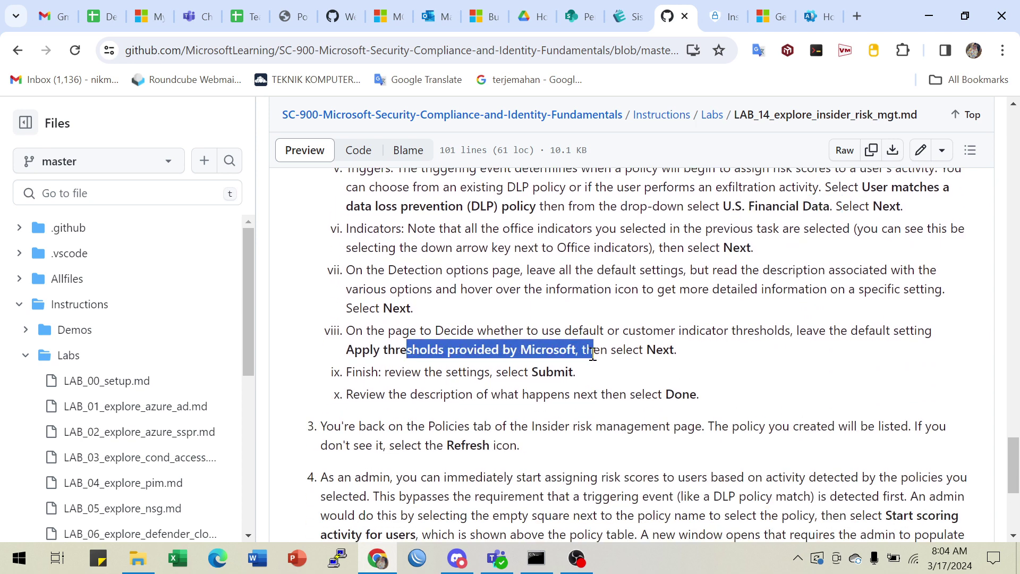
left_click_drag(827, 330, 934, 334)
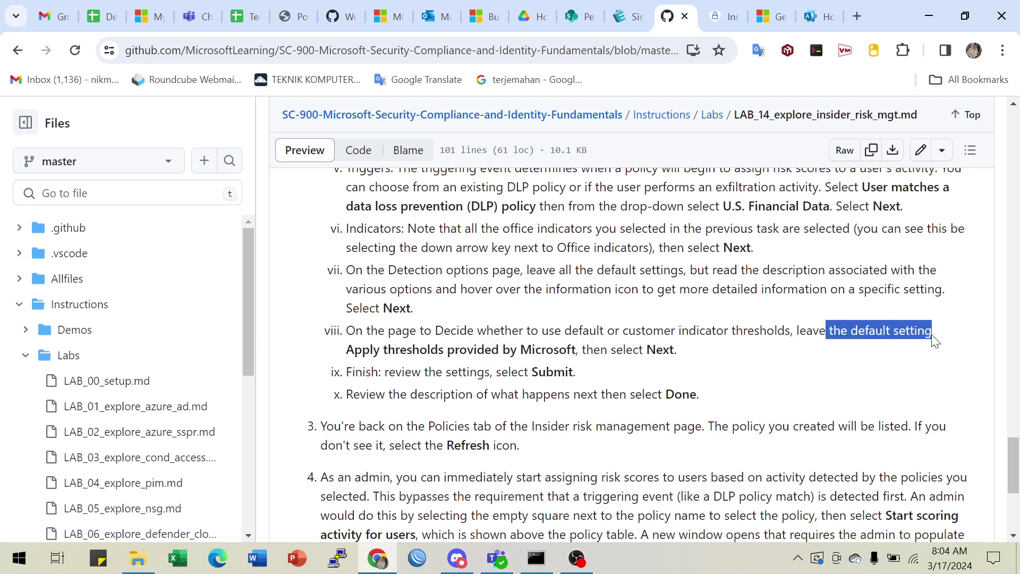
scroll(659, 388, "down", 3)
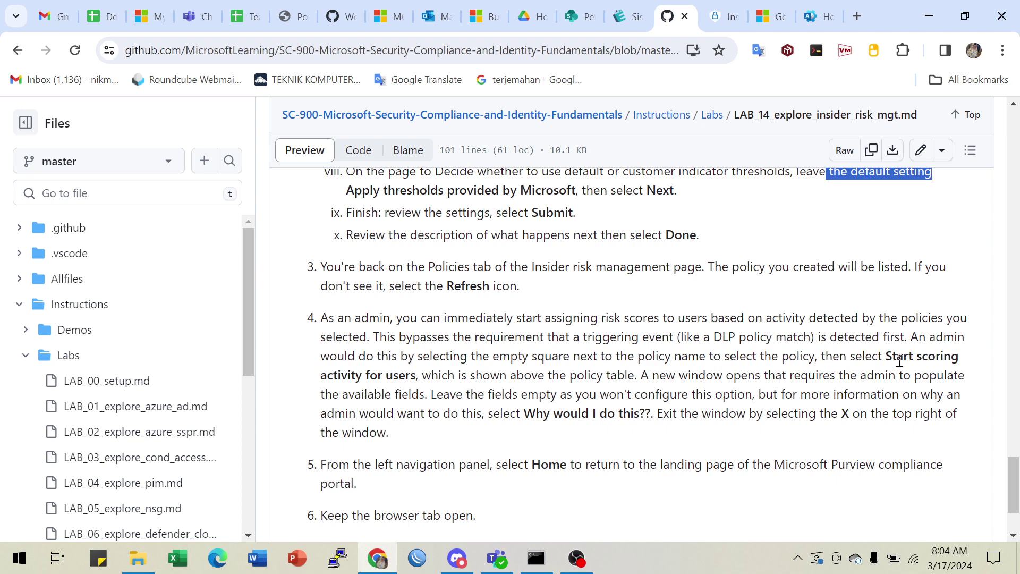
left_click_drag(887, 361, 974, 362)
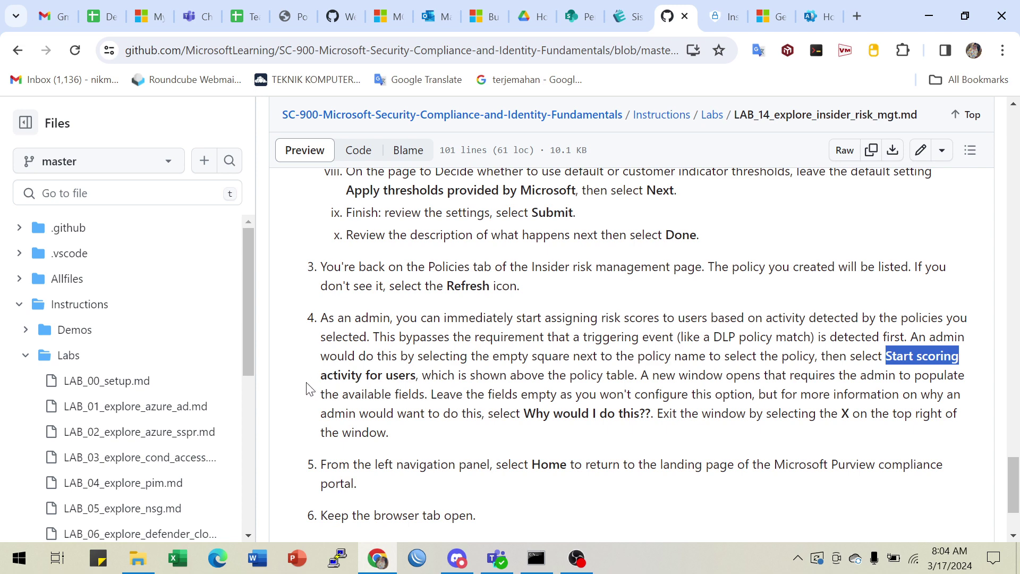
left_click_drag(304, 386, 908, 368)
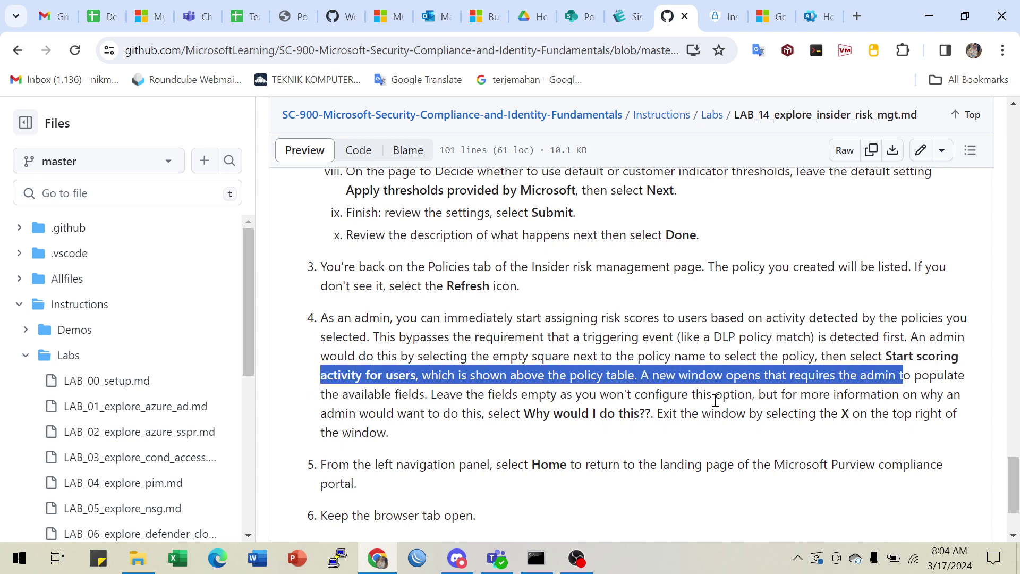
scroll(645, 400, "down", 1)
scroll(609, 324, "down", 1)
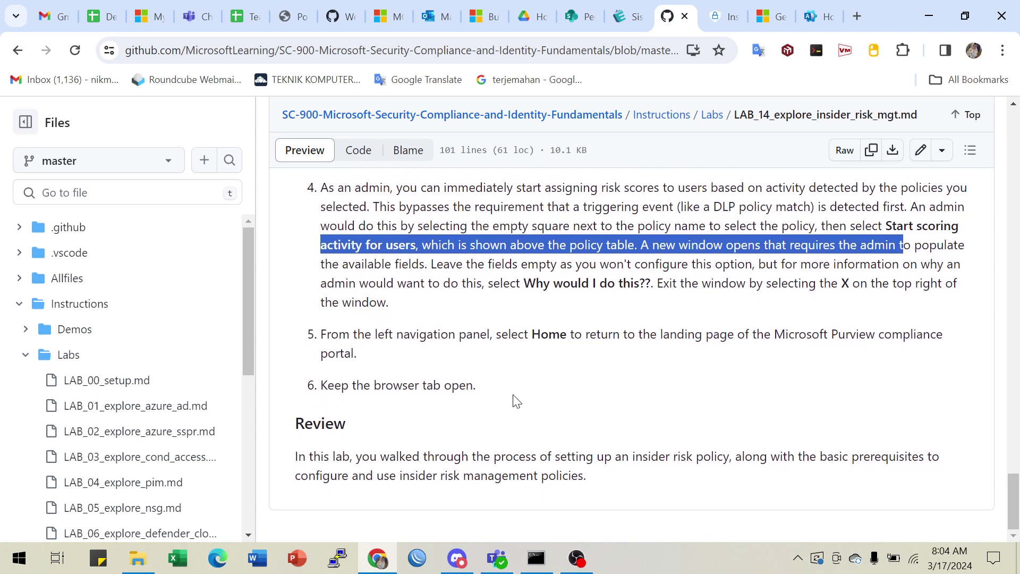
Return to the Purview wizard, recheck the policy summary and cancel the new insider risk policy without submitting it
left_click(723, 19)
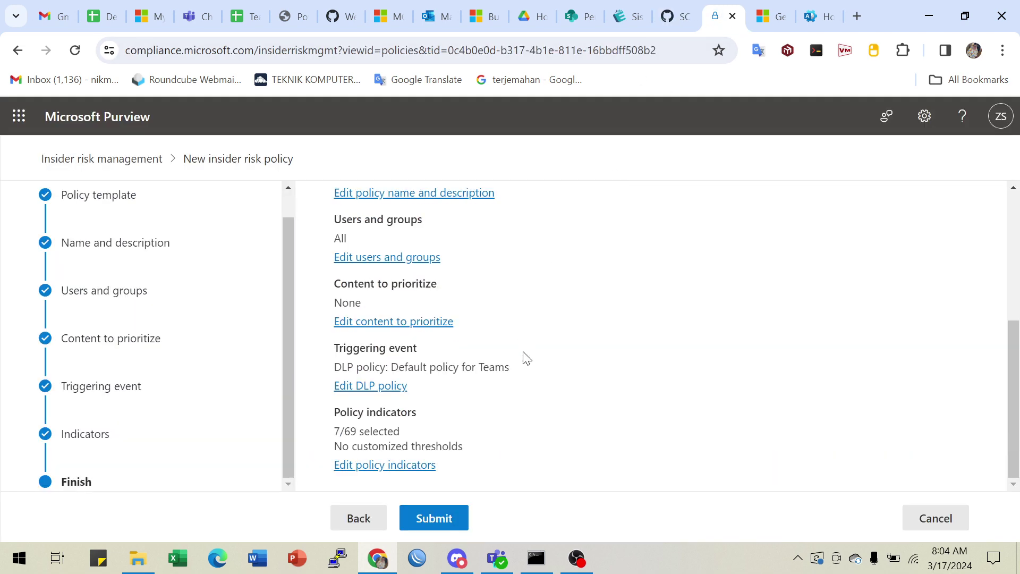
scroll(437, 406, "up", 5)
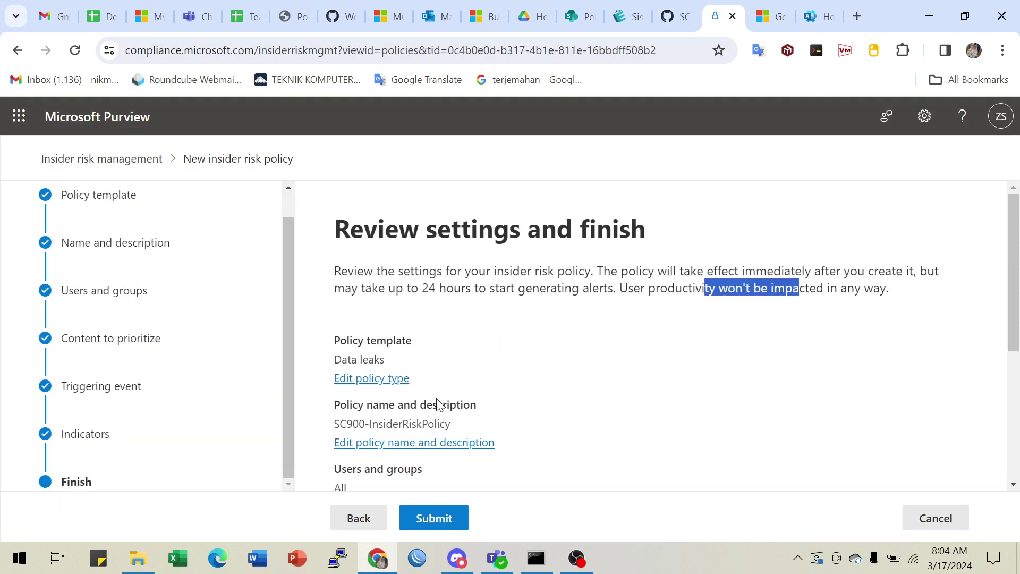
scroll(437, 406, "down", 5)
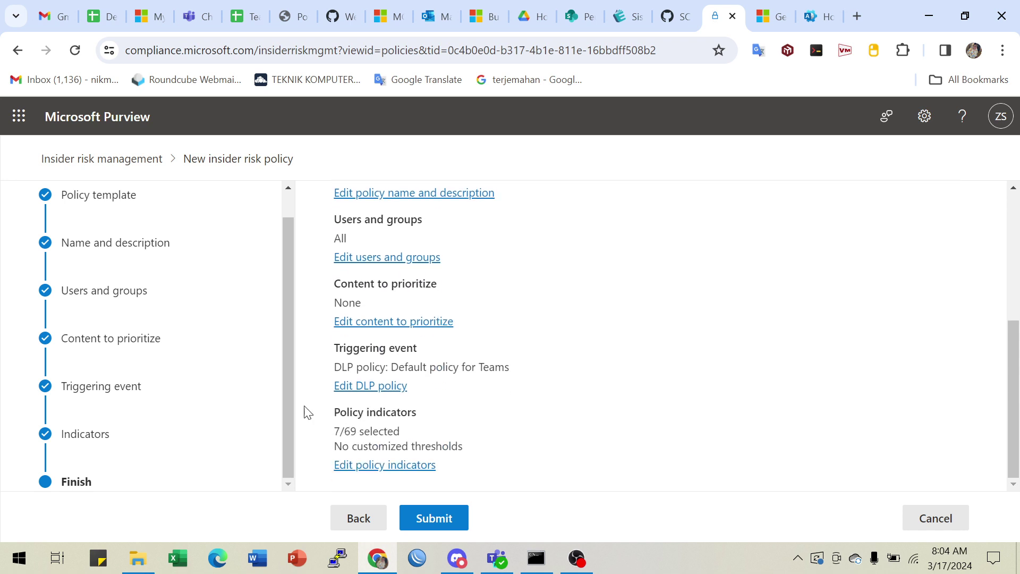
scroll(117, 287, "up", 1)
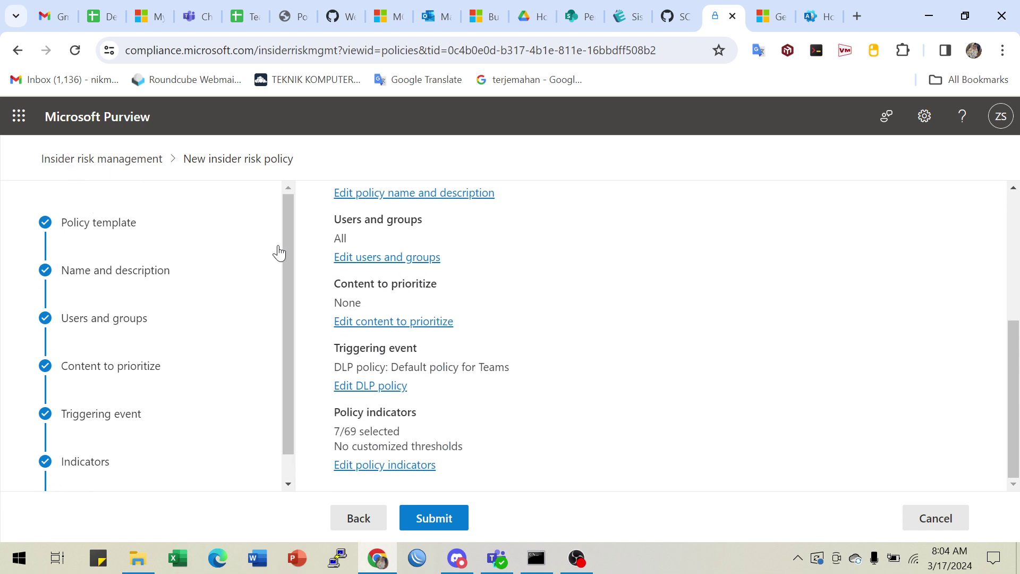
left_click(948, 525)
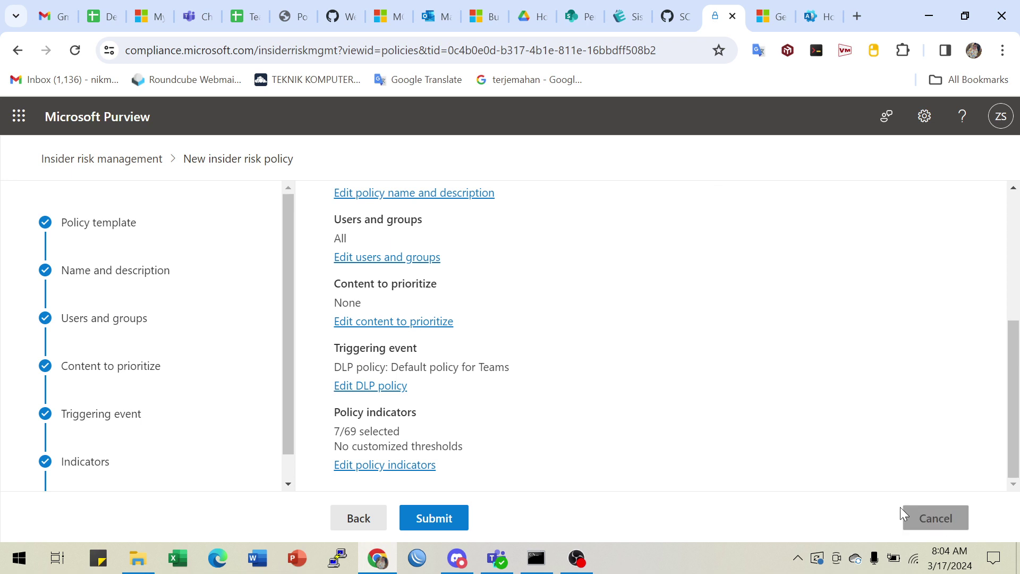
left_click(495, 372)
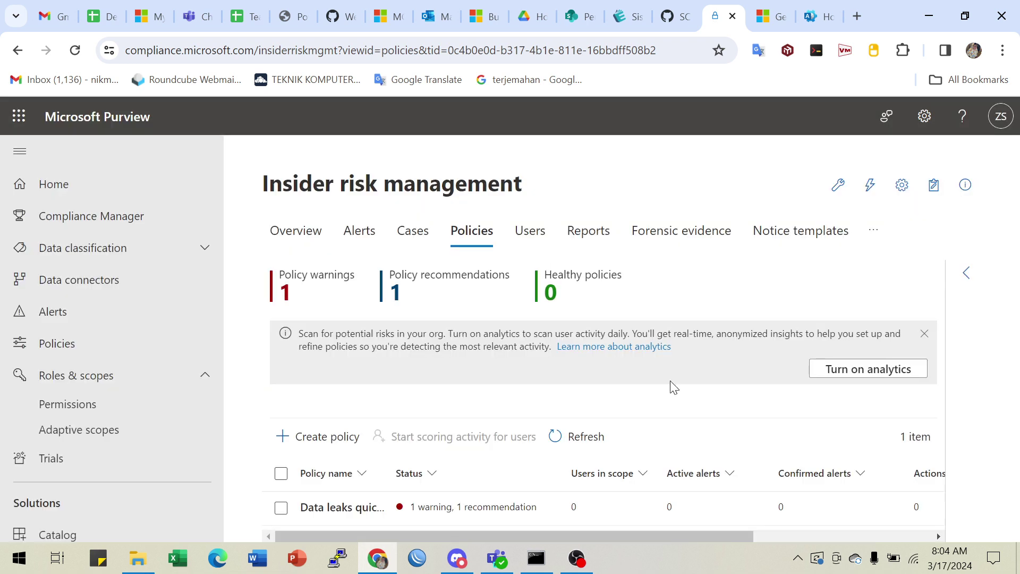
Refresh the policy list, examine the Start scoring activity for users form for the Data leaks quick policy, and close it unfilled
left_click(281, 512)
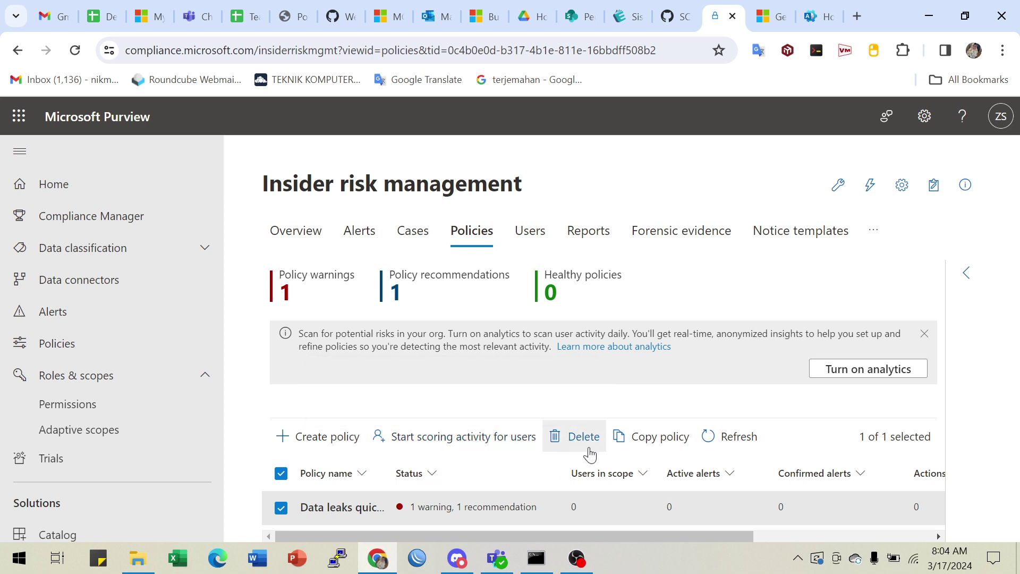
left_click(730, 440)
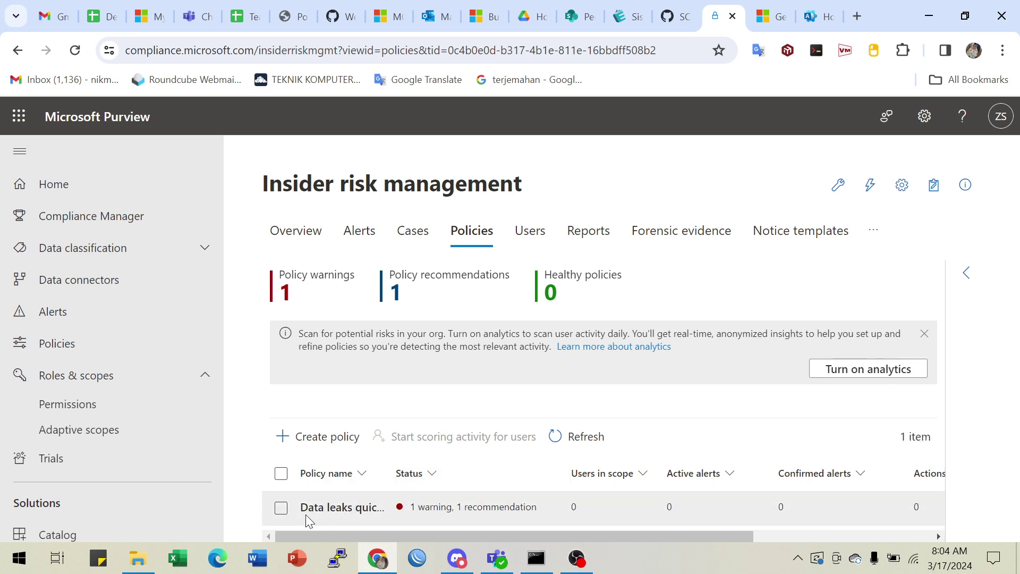
left_click(281, 508)
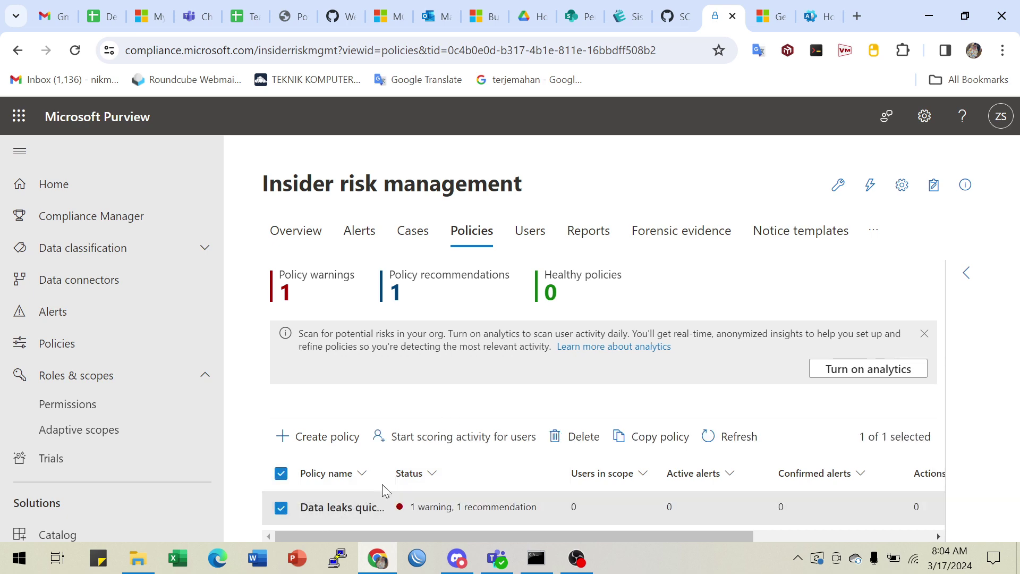
left_click(439, 437)
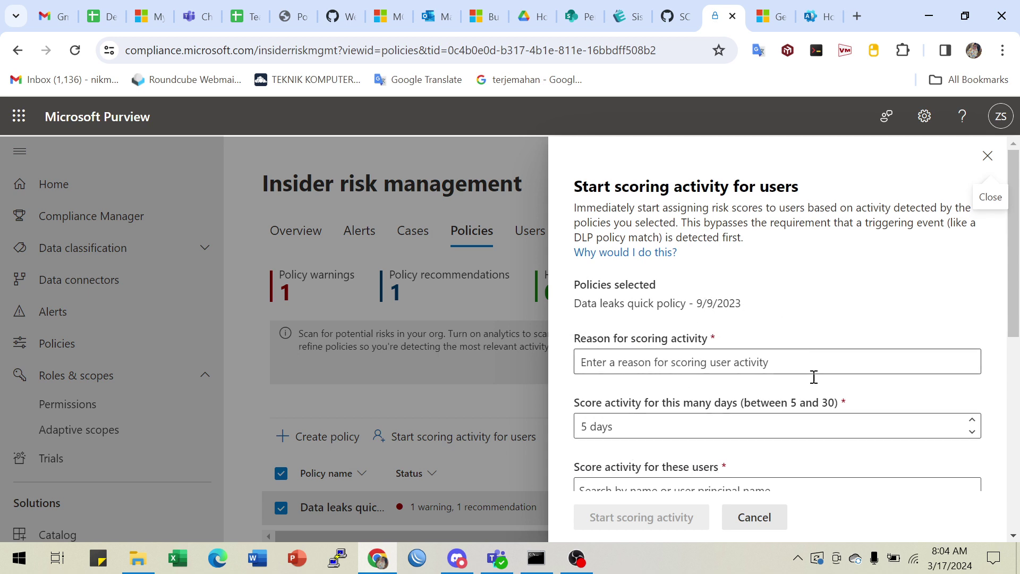
scroll(813, 385, "down", 3)
left_click(987, 155)
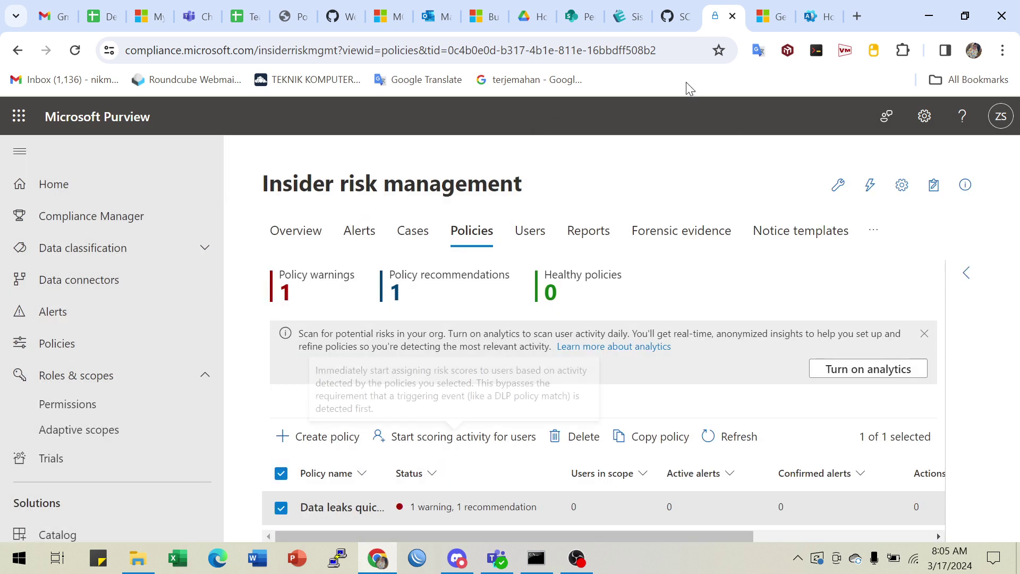
Look back through the Lab 14 instructions on GitHub up to the lab title and scenario, and minimize the browser
left_click(683, 22)
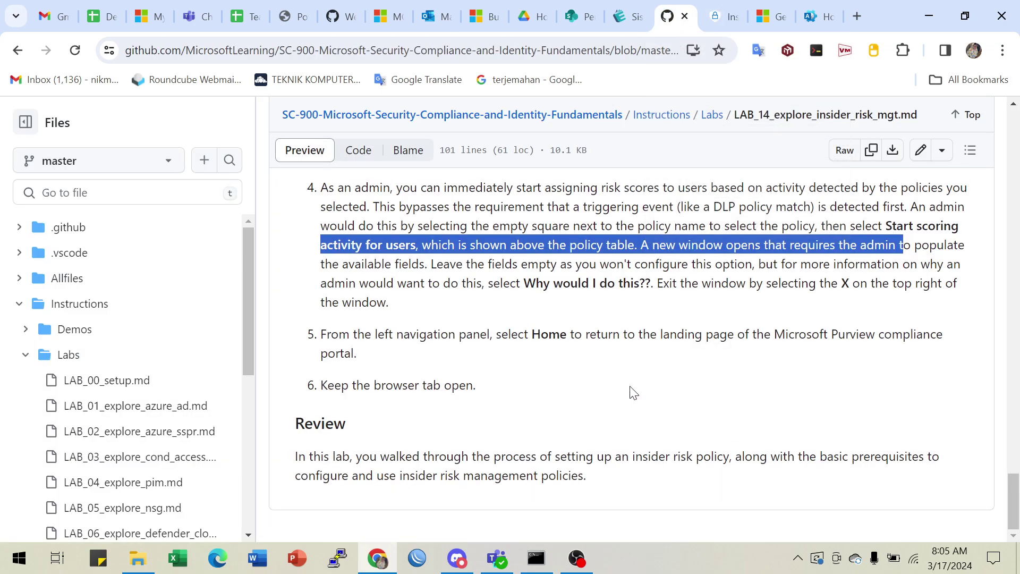
scroll(653, 423, "up", 15)
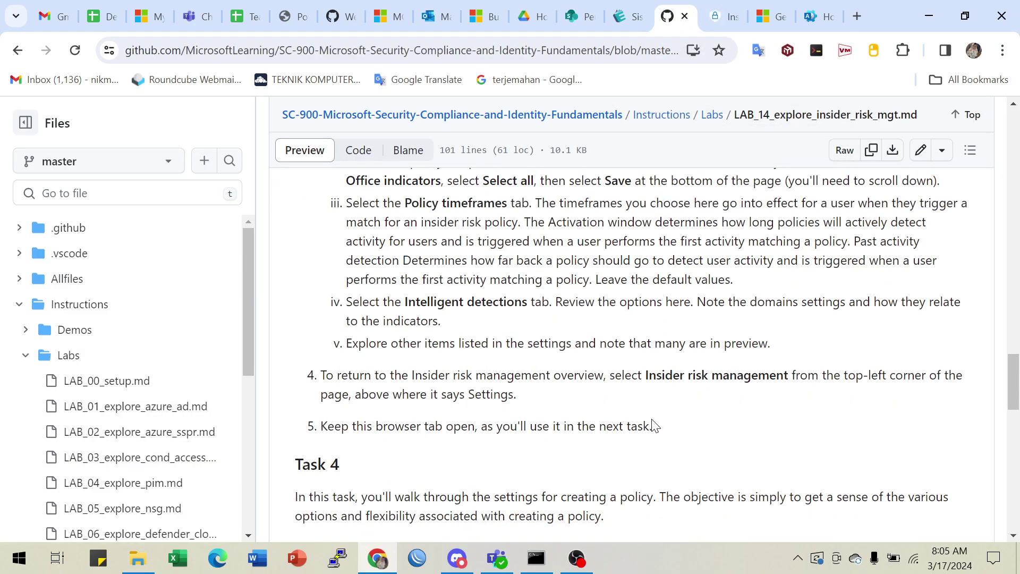
scroll(654, 424, "up", 15)
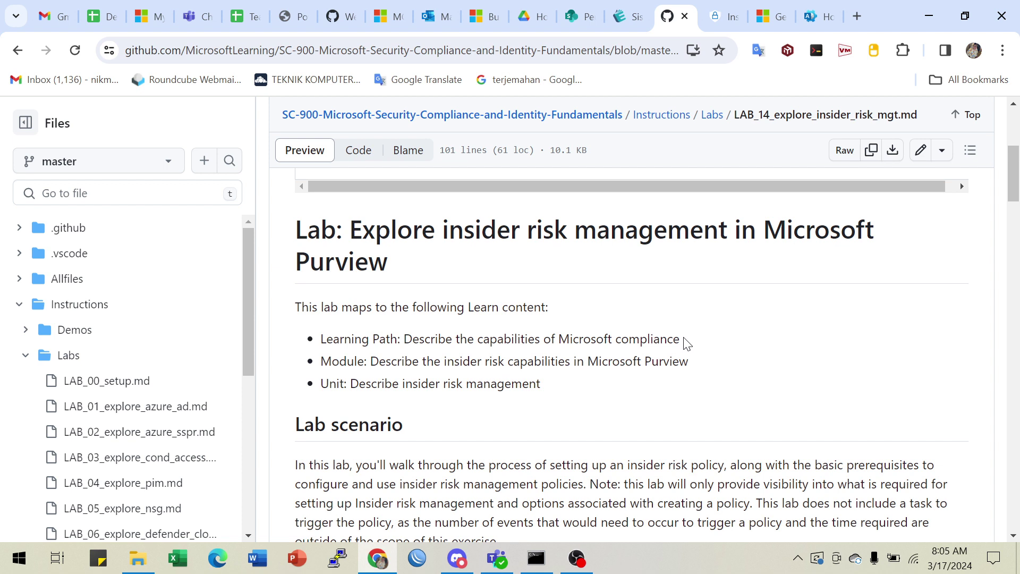
left_click(929, 16)
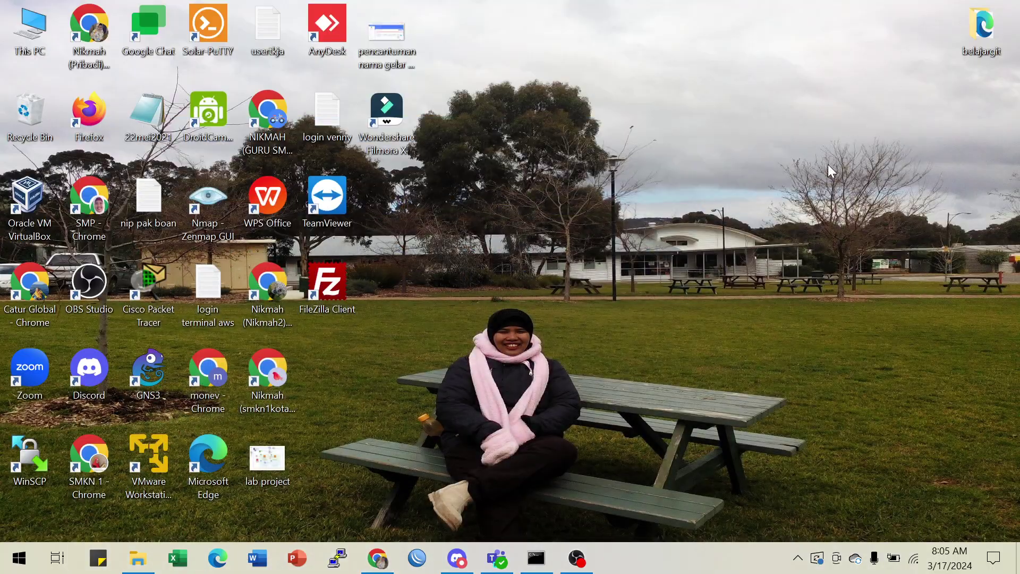